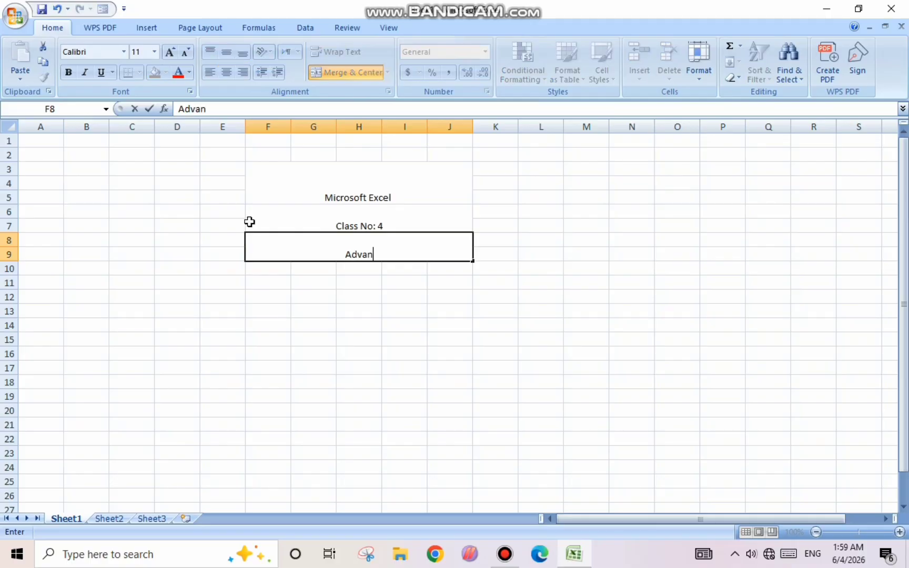
Middle-align the three merged title lines, enlarge their text to 28 points and make it bold.
{"action": "left_click_drag", "start_coordinate": [287, 186], "coordinate": [288, 243]}
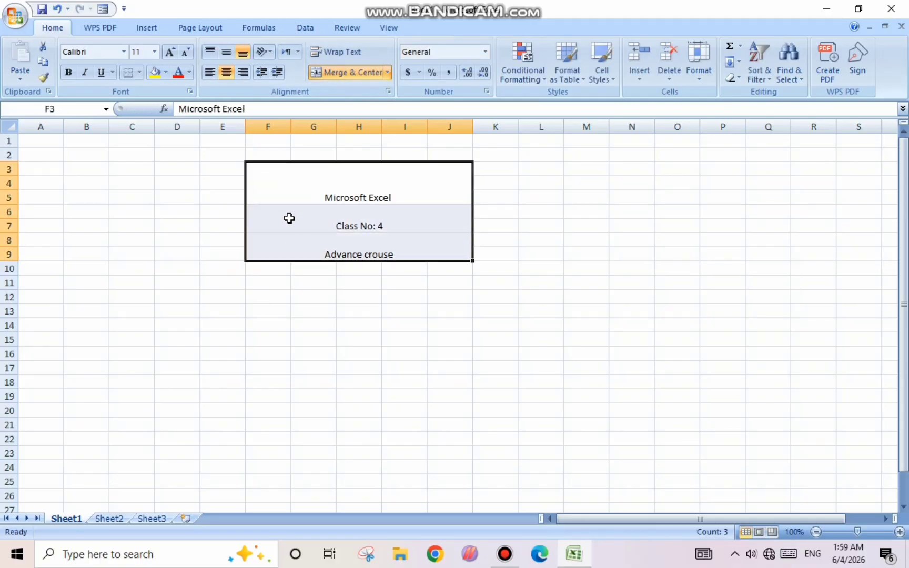
{"action": "left_click", "coordinate": [227, 52]}
{"action": "left_click", "coordinate": [173, 54]}
{"action": "left_click", "coordinate": [173, 54]}
{"action": "left_click", "coordinate": [173, 54]}
{"action": "left_click", "coordinate": [174, 53]}
{"action": "left_click", "coordinate": [173, 54]}
{"action": "left_click", "coordinate": [173, 55]}
{"action": "left_click", "coordinate": [170, 52]}
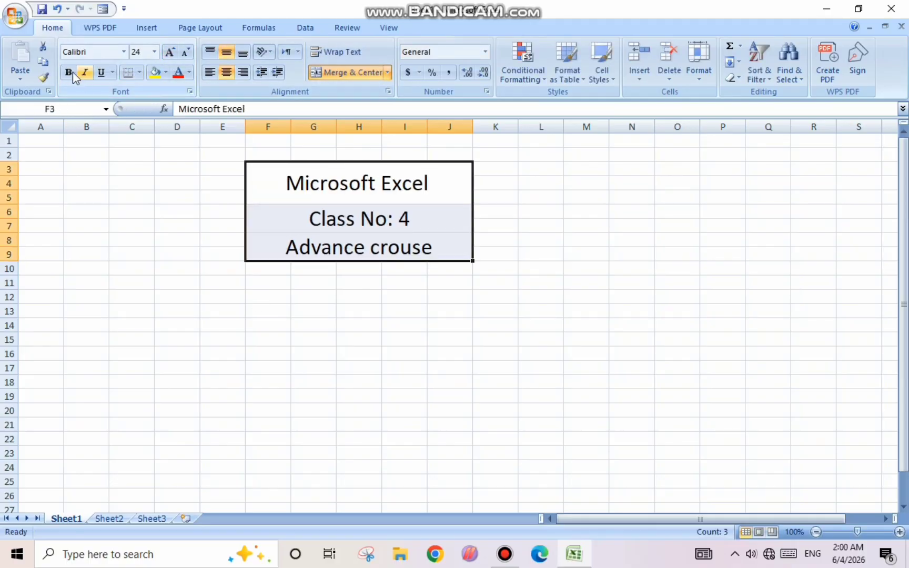
{"action": "left_click", "coordinate": [69, 72]}
{"action": "left_click", "coordinate": [170, 52]}
{"action": "left_click", "coordinate": [170, 52]}
Fill the "Microsoft Excel" line with grey and the "Class No: 4" line with green.
{"action": "left_click", "coordinate": [358, 183]}
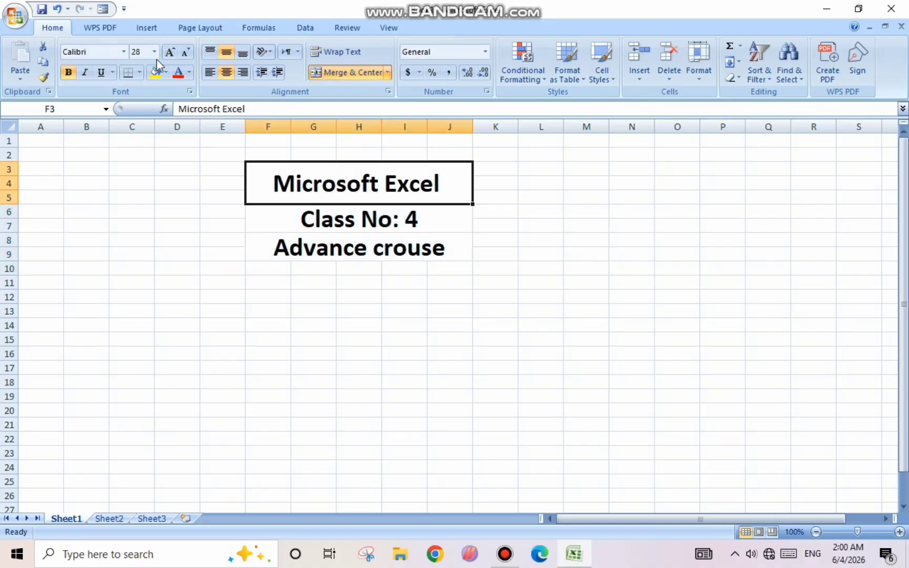
{"action": "left_click", "coordinate": [165, 72]}
{"action": "left_click", "coordinate": [169, 136]}
{"action": "left_click", "coordinate": [358, 218]}
{"action": "left_click", "coordinate": [167, 72]}
{"action": "left_click", "coordinate": [215, 178]}
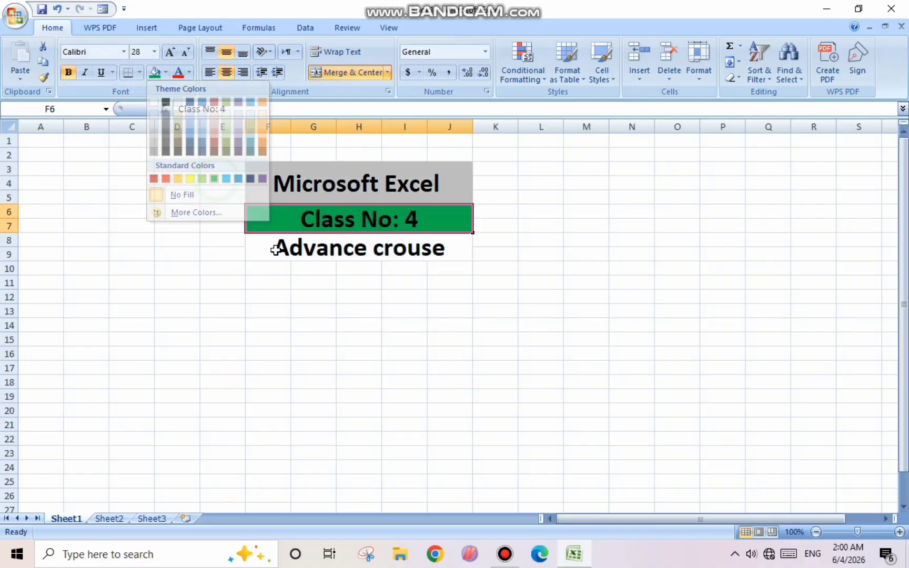
Fill the "Advance crouse" line with orange and set its font color to Automatic.
{"action": "left_click", "coordinate": [276, 246]}
{"action": "left_click", "coordinate": [179, 72]}
{"action": "left_click", "coordinate": [166, 73]}
{"action": "left_click", "coordinate": [178, 179]}
{"action": "left_click", "coordinate": [189, 73]}
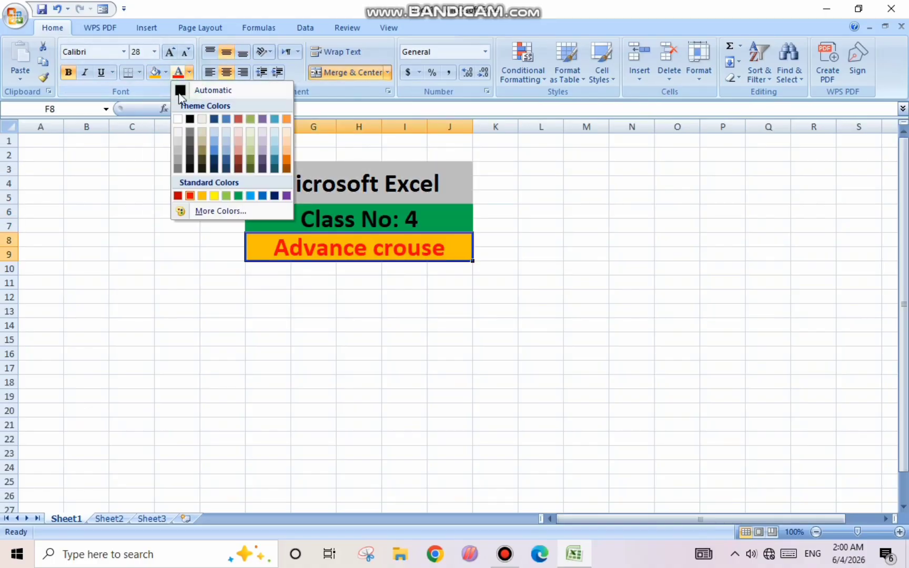
{"action": "left_click", "coordinate": [187, 93]}
{"action": "left_click", "coordinate": [506, 310]}
{"action": "type", "text": "A"}
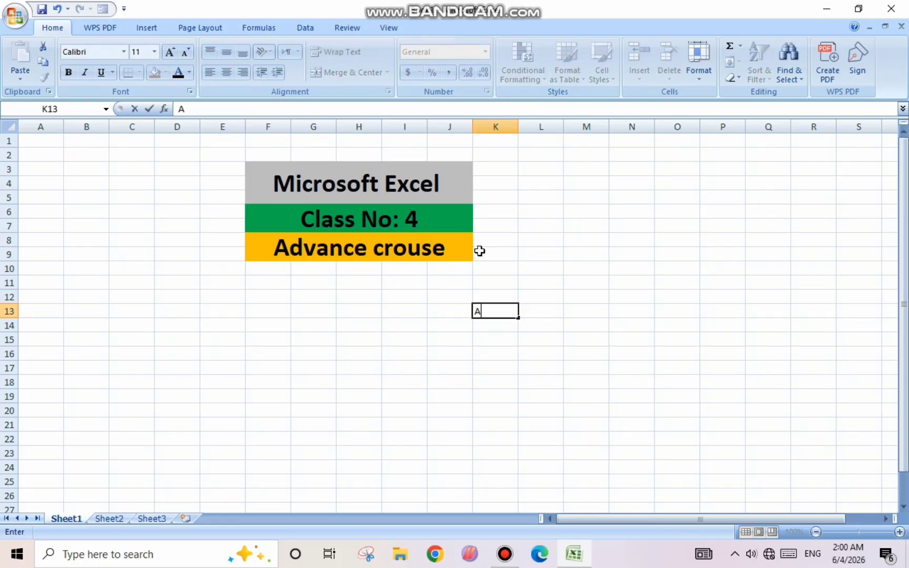
{"action": "key", "text": "Escape"}
Clear all contents and formatting from the entire sheet.
{"action": "left_click", "coordinate": [396, 294]}
{"action": "key", "text": "ctrl+a"}
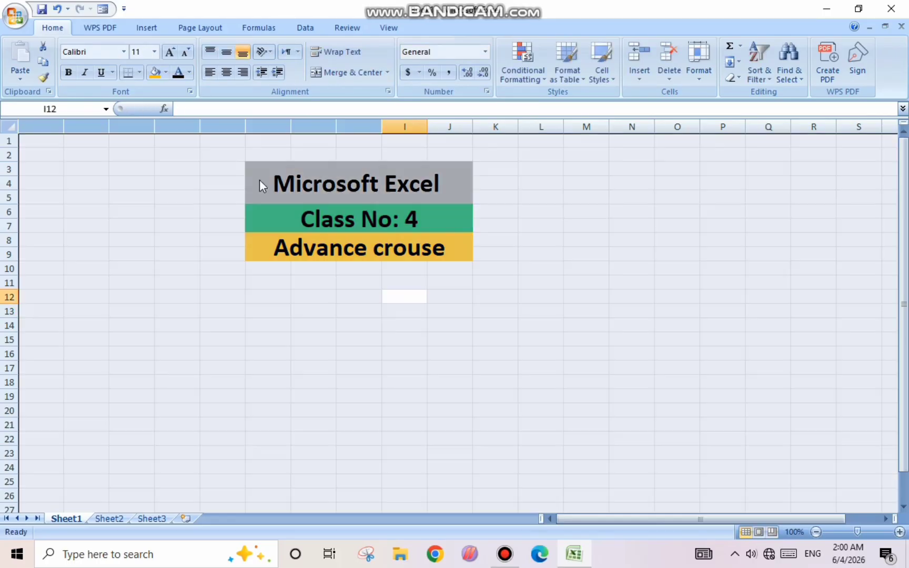
{"action": "left_click", "coordinate": [735, 78]}
{"action": "left_click", "coordinate": [762, 94]}
{"action": "left_click", "coordinate": [587, 283]}
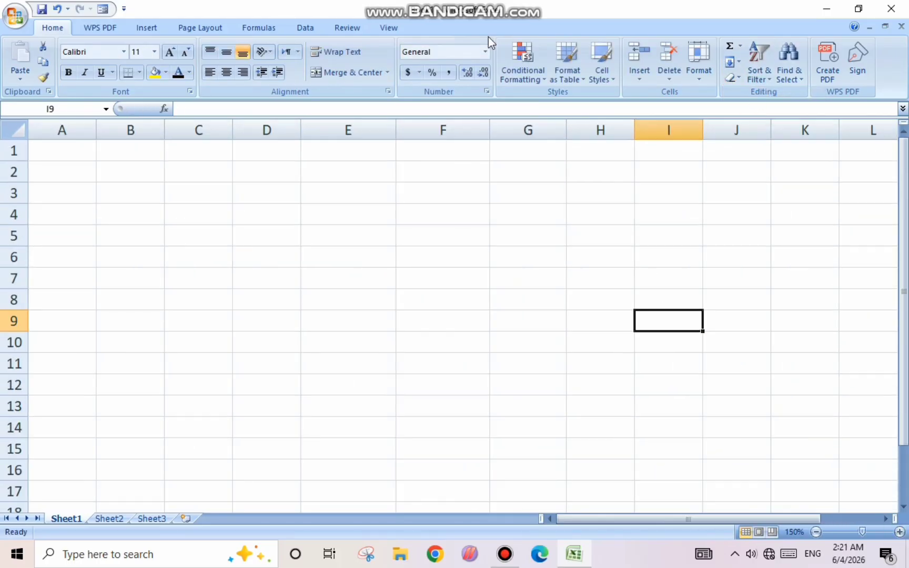
{"action": "left_click", "coordinate": [249, 220]}
{"action": "left_click", "coordinate": [84, 195]}
{"action": "left_click", "coordinate": [249, 220]}
{"action": "left_click", "coordinate": [84, 195]}
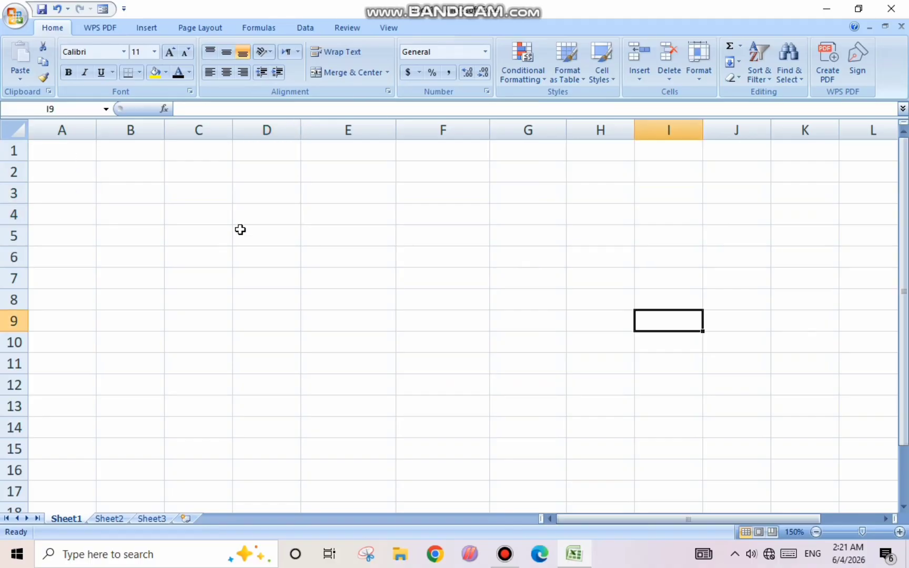
{"action": "left_click", "coordinate": [248, 220]}
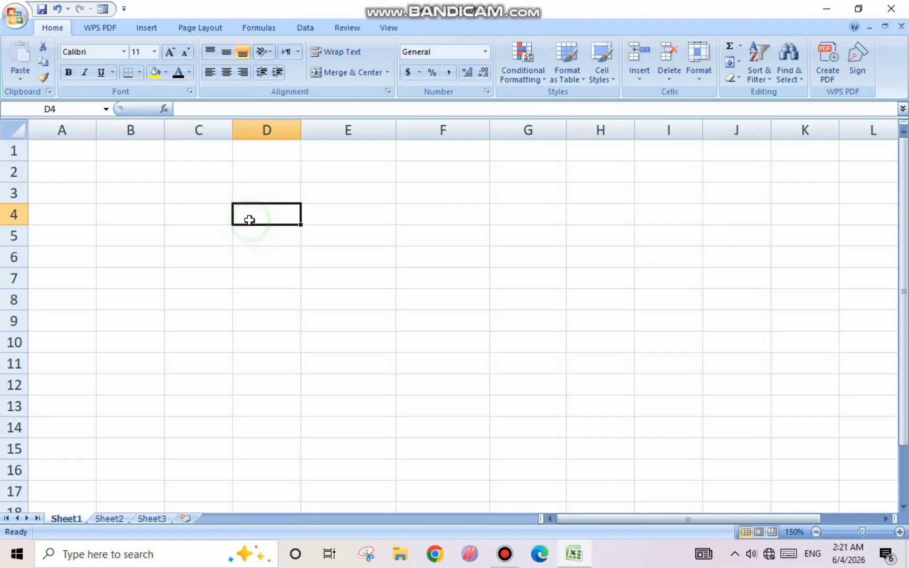
{"action": "left_click", "coordinate": [84, 194]}
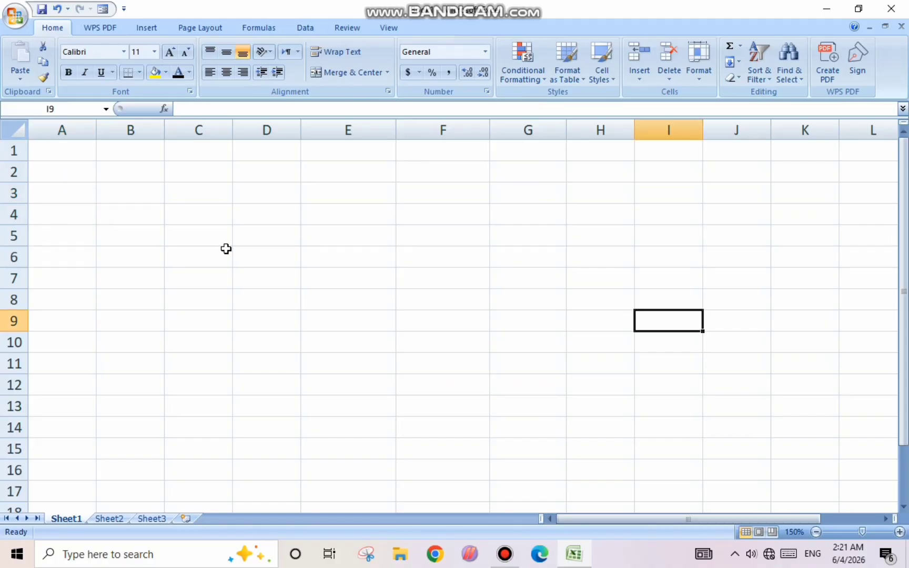
{"action": "left_click", "coordinate": [247, 220]}
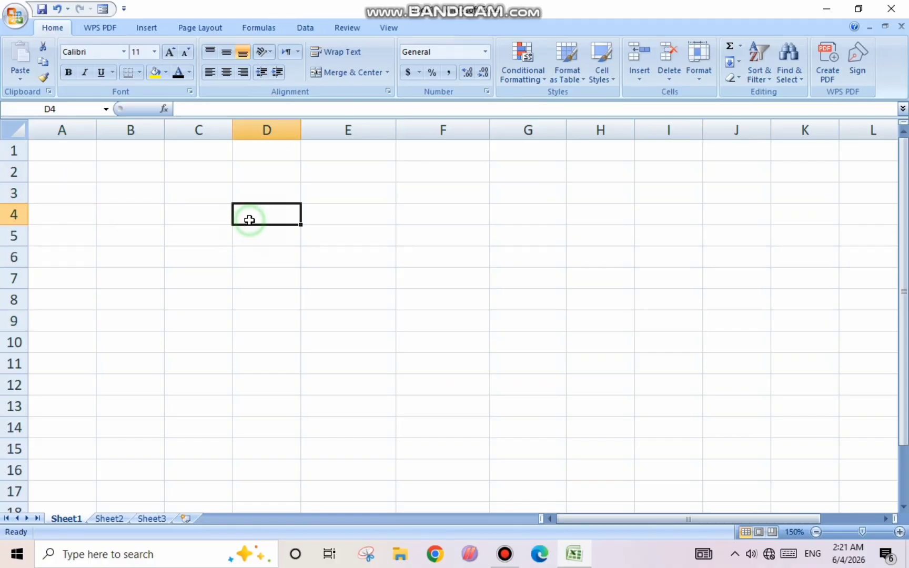
{"action": "left_click", "coordinate": [85, 194]}
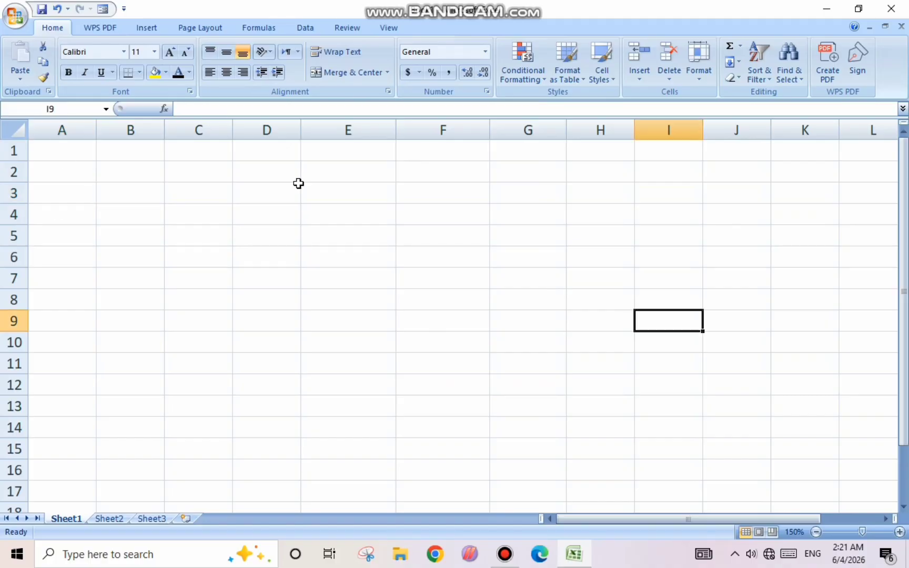
{"action": "left_click", "coordinate": [247, 220]}
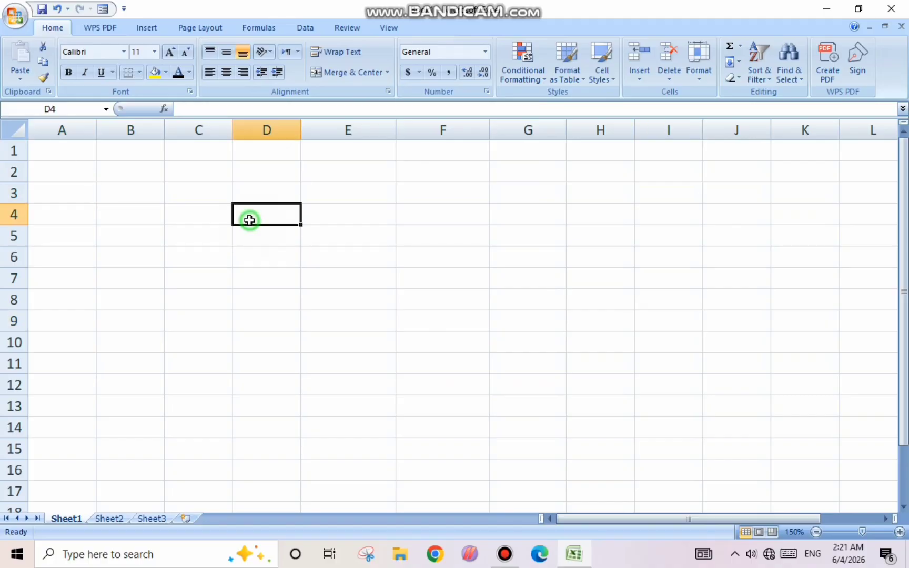
{"action": "left_click", "coordinate": [86, 194]}
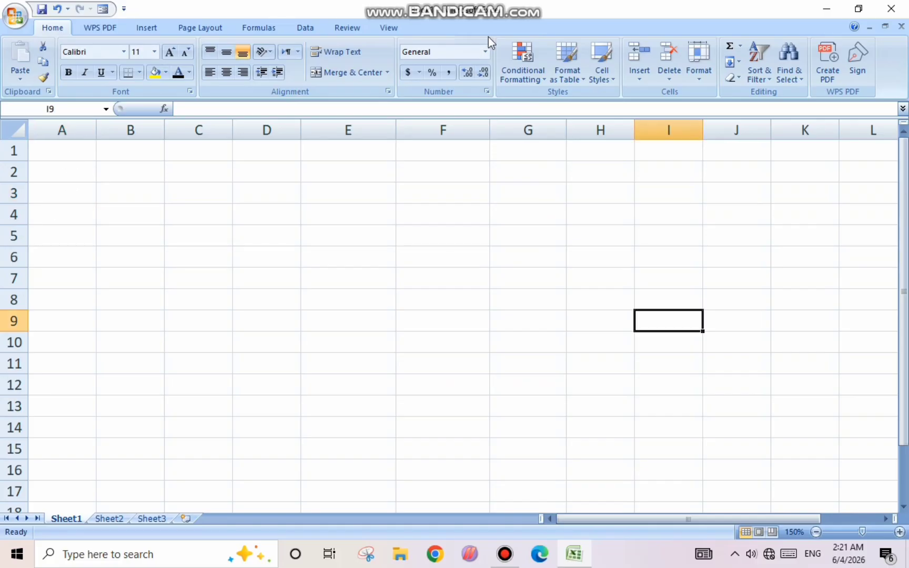
{"action": "left_click", "coordinate": [247, 219]}
{"action": "left_click", "coordinate": [87, 193]}
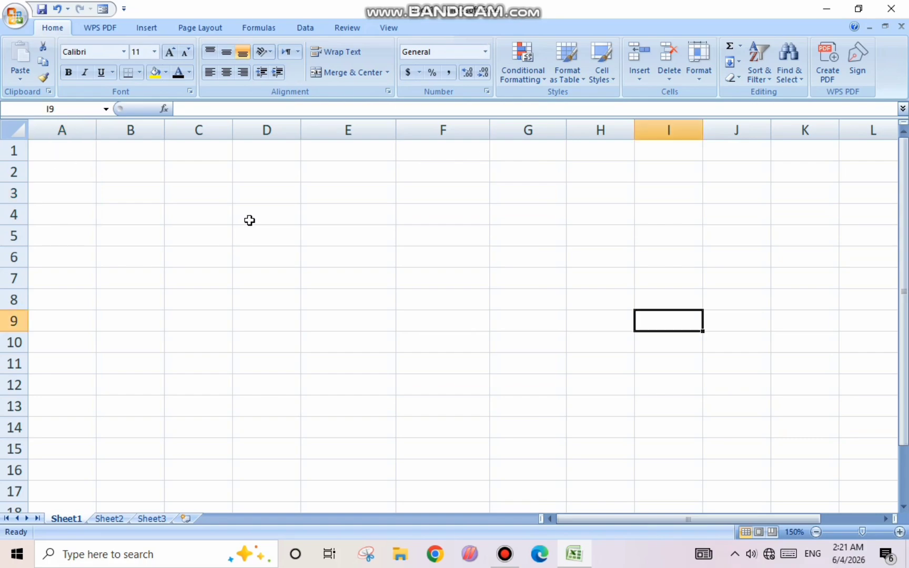
{"action": "left_click", "coordinate": [254, 220]}
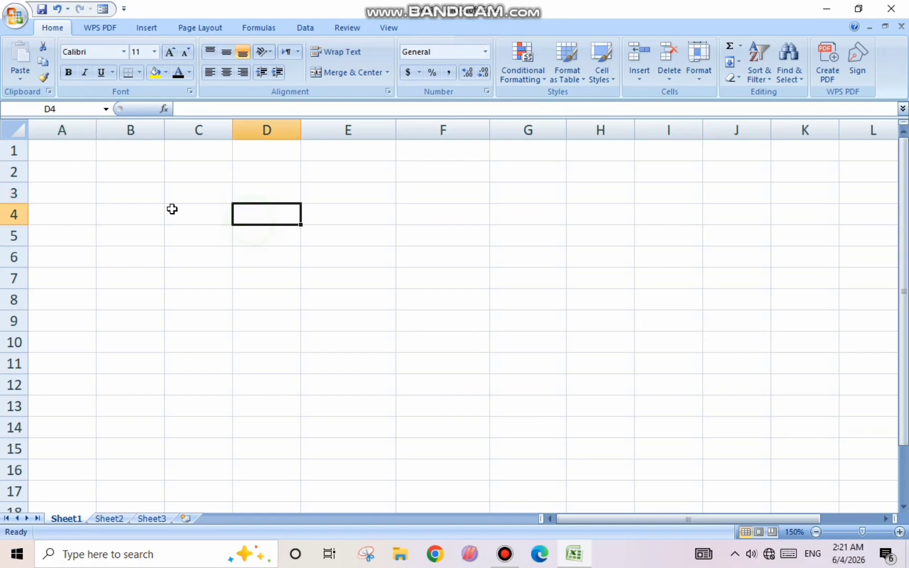
{"action": "left_click", "coordinate": [84, 195]}
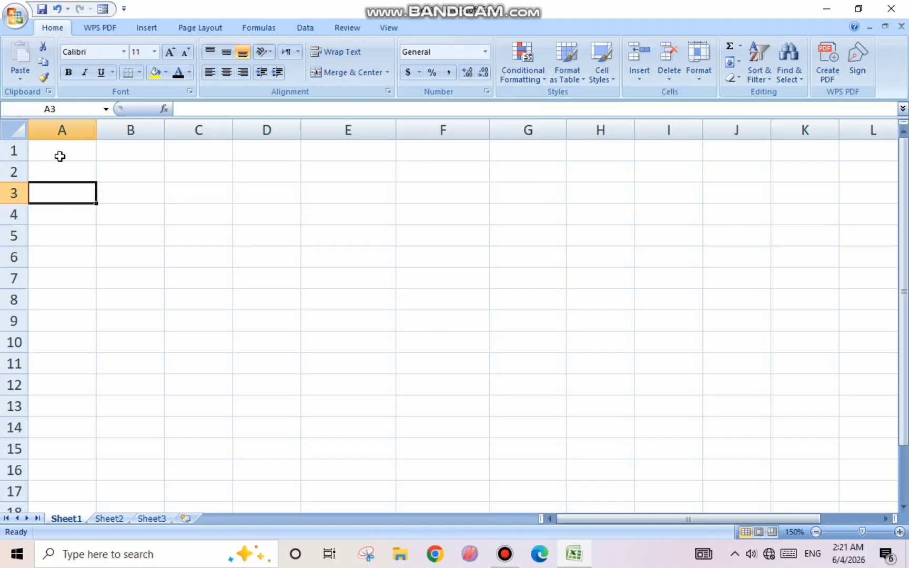
{"action": "left_click_drag", "start_coordinate": [61, 152], "coordinate": [490, 183]}
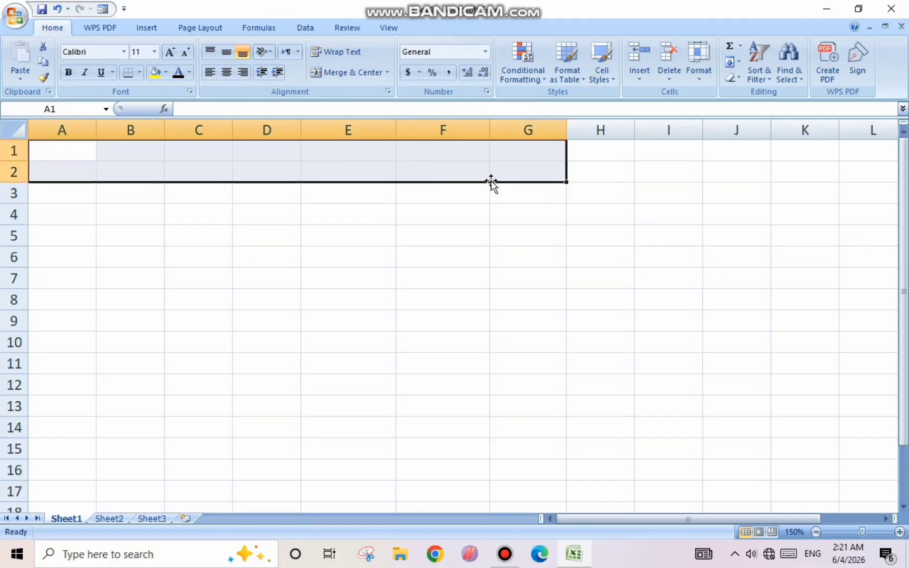
Enter the column headings Sr.No, Name, F.Name and Class in A3:D3.
{"action": "left_click", "coordinate": [48, 192]}
{"action": "type", "text": "Sr.No"}
{"action": "key", "text": "Tab"}
{"action": "type", "text": "Name"}
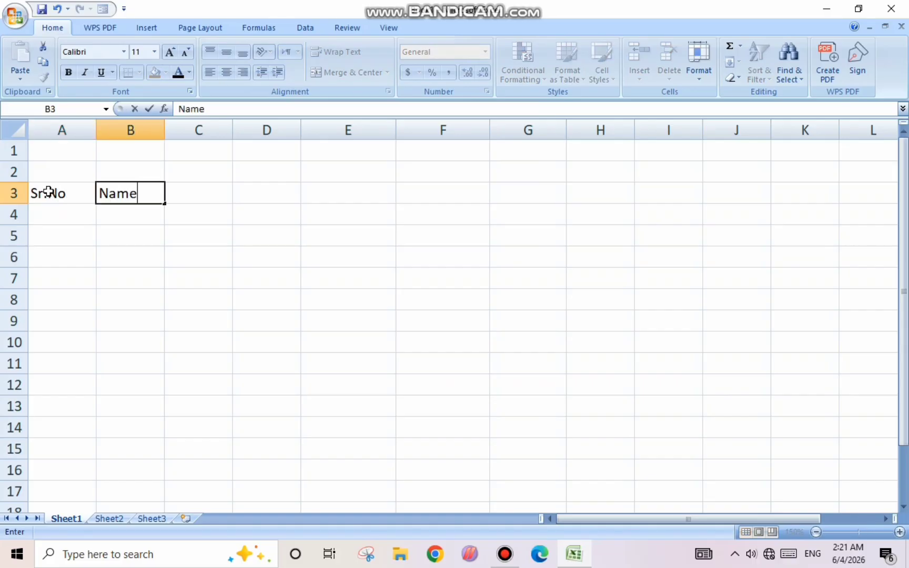
{"action": "key", "text": "Tab"}
{"action": "type", "text": "F.Name"}
{"action": "key", "text": "Tab"}
{"action": "type", "text": "Class"}
Enter the heading "Fee Total Package" in E3, correcting its spelling.
{"action": "key", "text": "Tab"}
{"action": "type", "text": "Fee Total Pakage"}
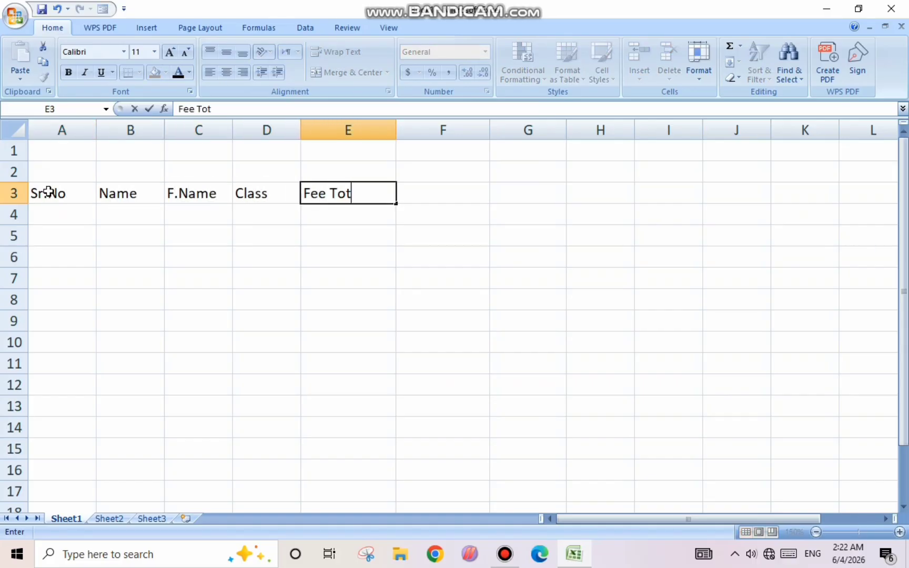
{"action": "key", "text": "Tab"}
{"action": "key", "text": "shift+Tab"}
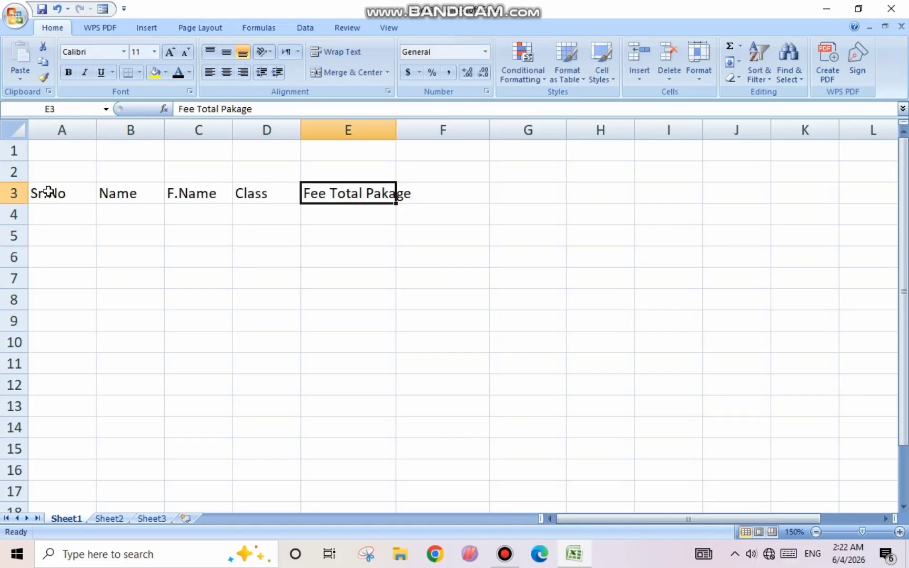
{"action": "double_click", "coordinate": [380, 193]}
{"action": "type", "text": "c"}
Add the headings "No of Month" in F3 and "Per Month" in G3.
{"action": "key", "text": "Tab"}
{"action": "type", "text": "No of Month"}
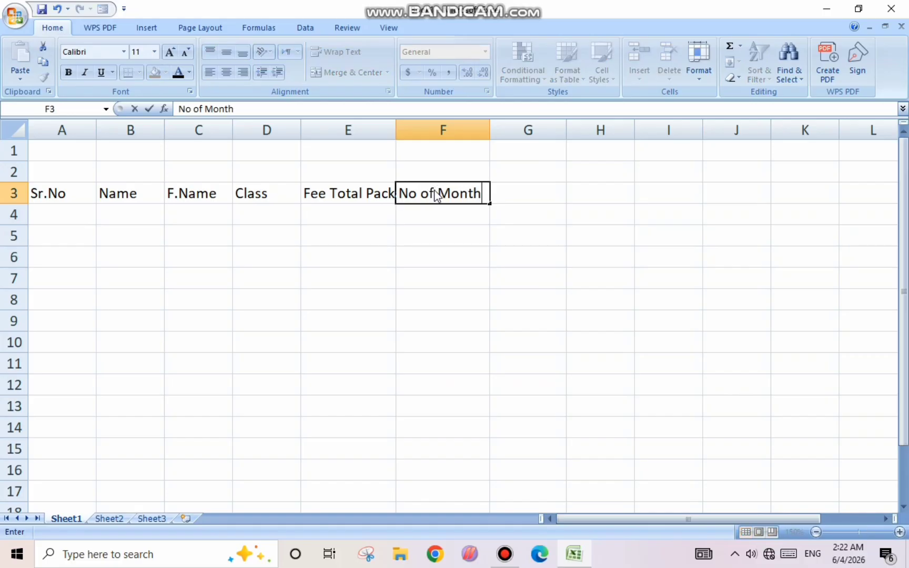
{"action": "key", "text": "Tab"}
{"action": "type", "text": "Per Month"}
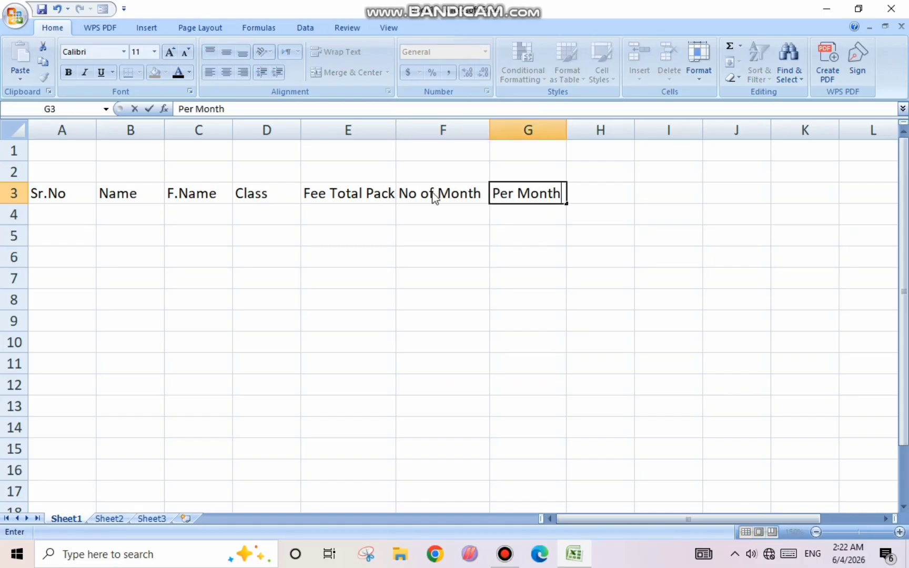
Merge and center A1:G2 and enter the title "College Admision Details" in it.
{"action": "left_click_drag", "start_coordinate": [57, 151], "coordinate": [548, 174]}
{"action": "left_click", "coordinate": [322, 74]}
{"action": "type", "text": "Coll"}
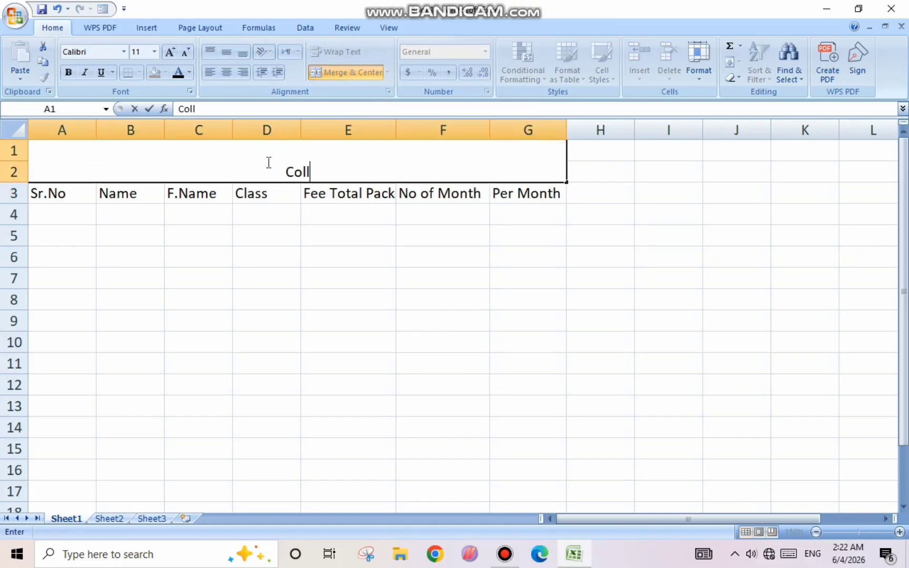
{"action": "type", "text": "ege Admision Details"}
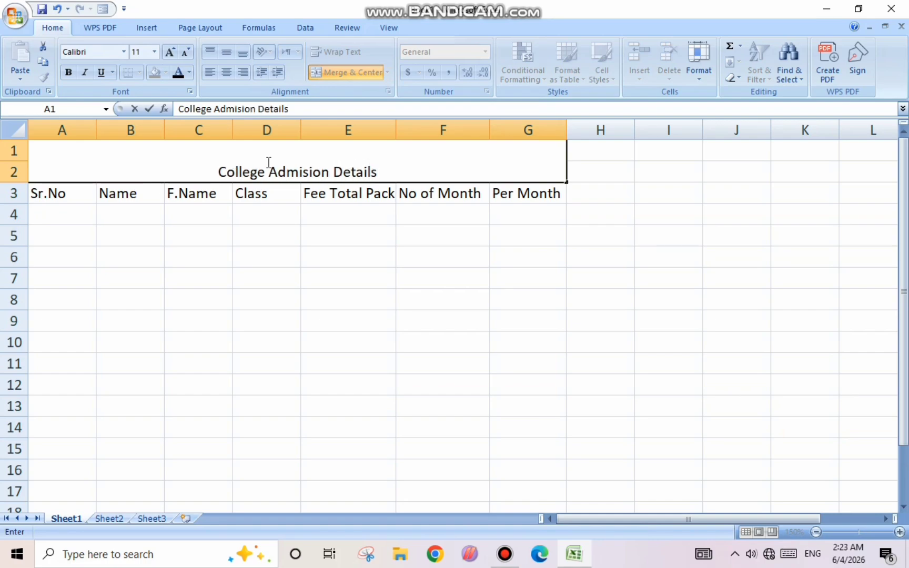
{"action": "left_click", "coordinate": [201, 281]}
Middle-align the sheet title, enlarge its font and fill its merged cell with yellow.
{"action": "left_click", "coordinate": [193, 173]}
{"action": "left_click", "coordinate": [226, 52]}
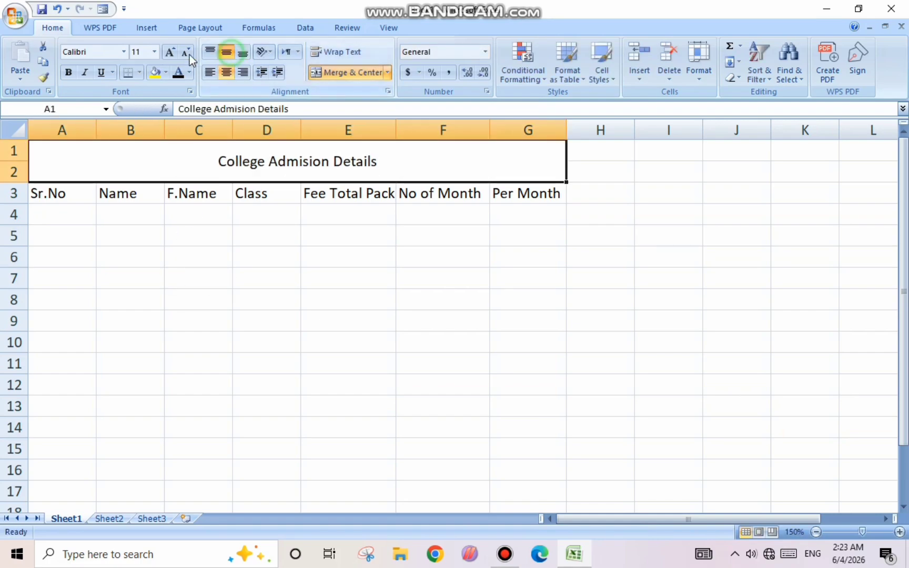
{"action": "double_click", "coordinate": [169, 52]}
{"action": "double_click", "coordinate": [169, 52]}
{"action": "double_click", "coordinate": [169, 52]}
{"action": "left_click", "coordinate": [155, 72]}
{"action": "left_click", "coordinate": [211, 281]}
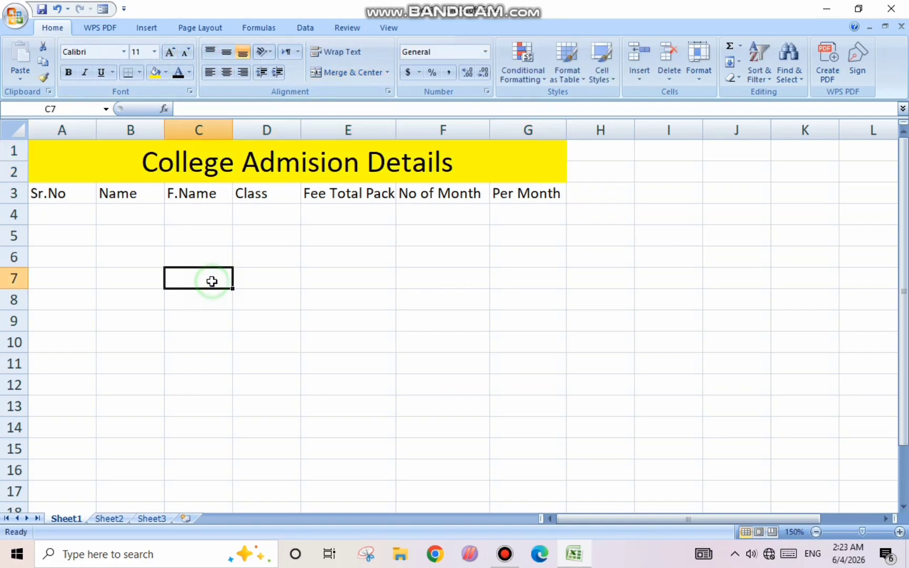
{"action": "left_click", "coordinate": [211, 318]}
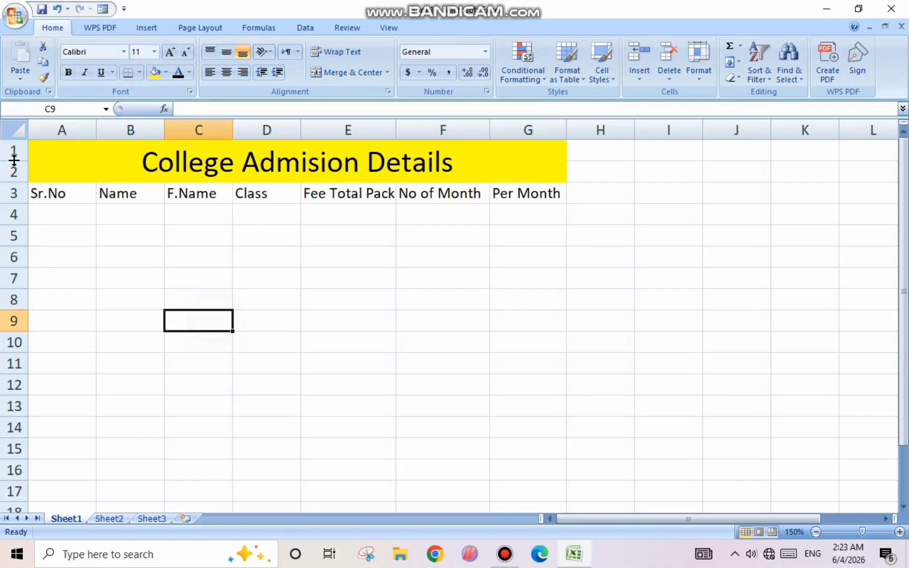
Enter the serial numbers 1, 2 and 3 in A4:A6 under Sr.No.
{"action": "left_click", "coordinate": [51, 213]}
{"action": "type", "text": "1"}
{"action": "key", "text": "Return"}
{"action": "type", "text": "2"}
{"action": "key", "text": "Return"}
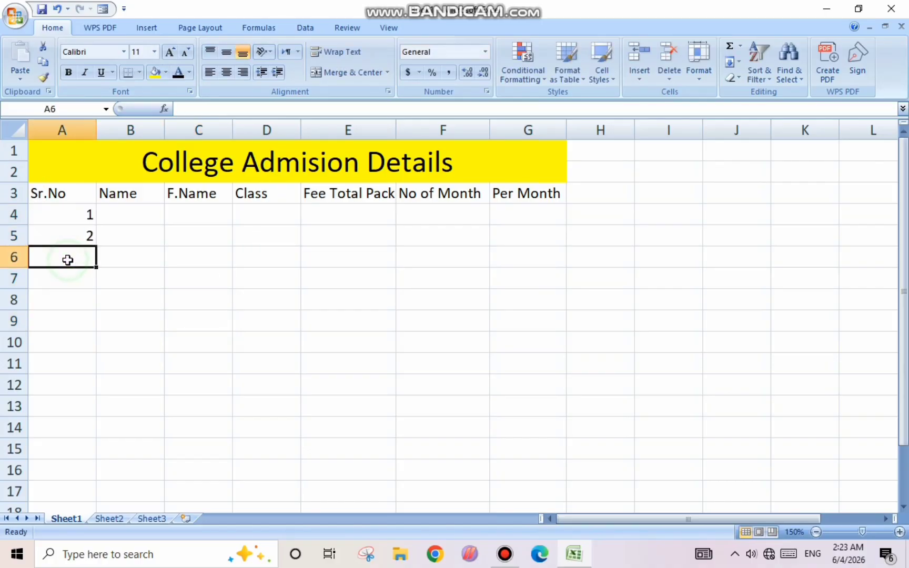
{"action": "type", "text": "3"}
Extend the serial number series from A4:A6 down to 8 in A11.
{"action": "left_click_drag", "start_coordinate": [73, 213], "coordinate": [100, 268]}
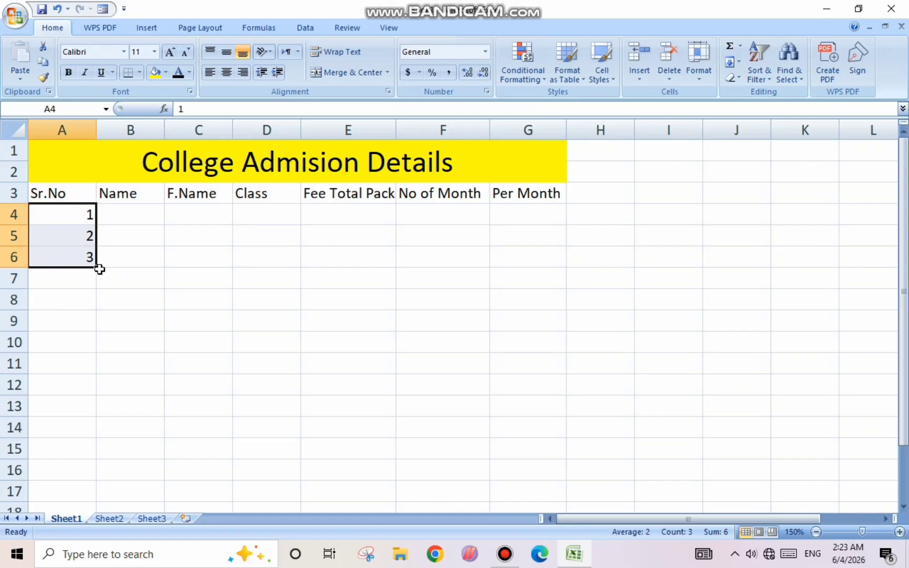
{"action": "left_click_drag", "start_coordinate": [97, 318], "coordinate": [95, 301]}
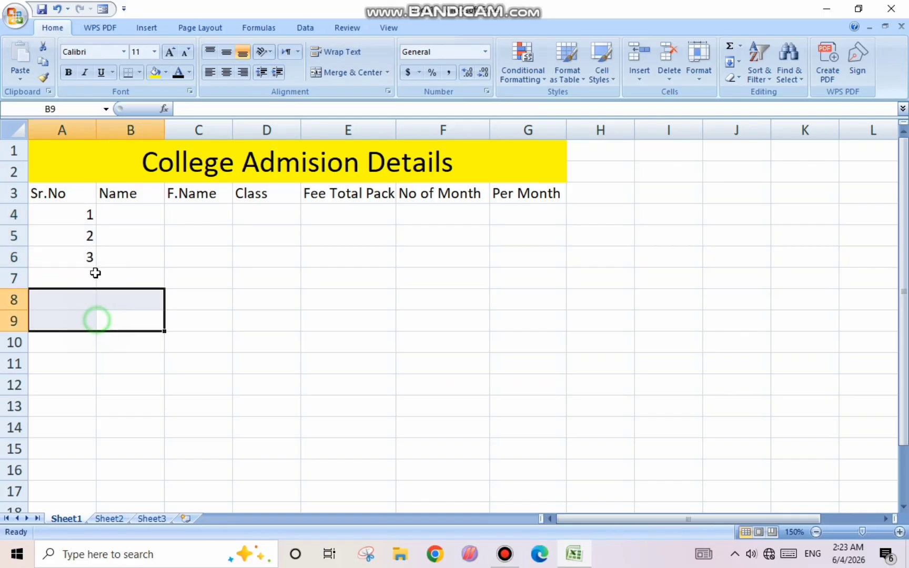
{"action": "left_click_drag", "start_coordinate": [91, 213], "coordinate": [97, 375]}
Fill in the first student's record in B4:D4 with the student's name, the father's name and class FA-2.
{"action": "left_click", "coordinate": [126, 217]}
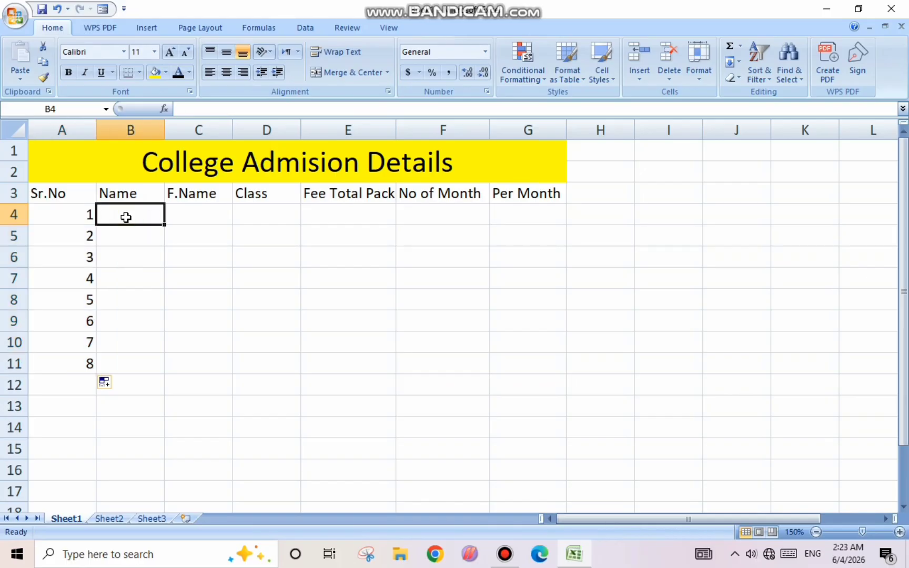
{"action": "type", "text": "Ali"}
{"action": "key", "text": "Tab"}
{"action": "type", "text": "Kha"}
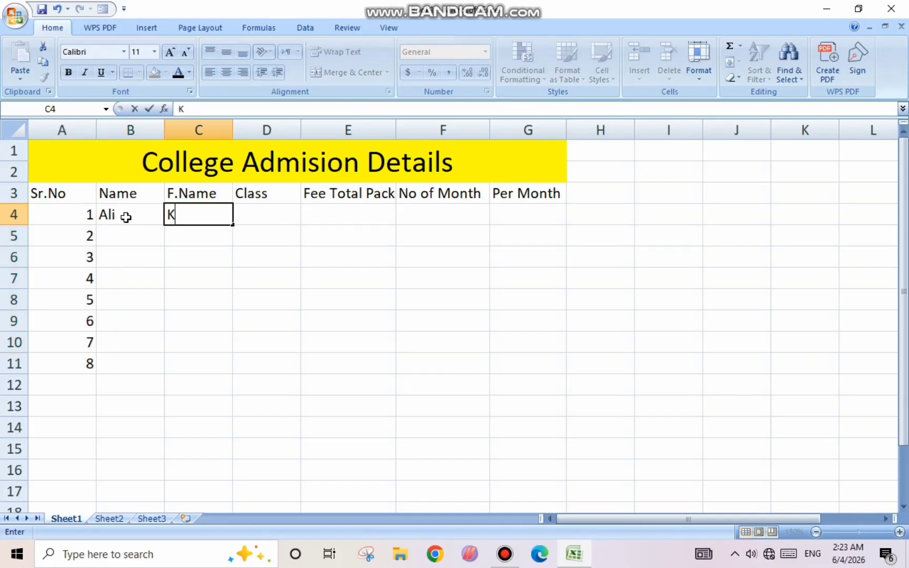
{"action": "key", "text": "Tab"}
{"action": "type", "text": "FA-2"}
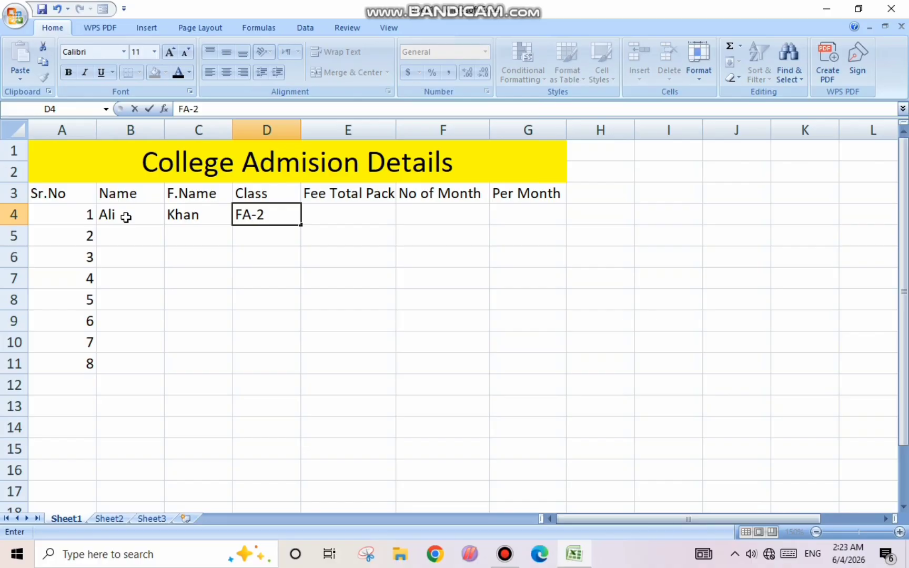
{"action": "key", "text": "Return"}
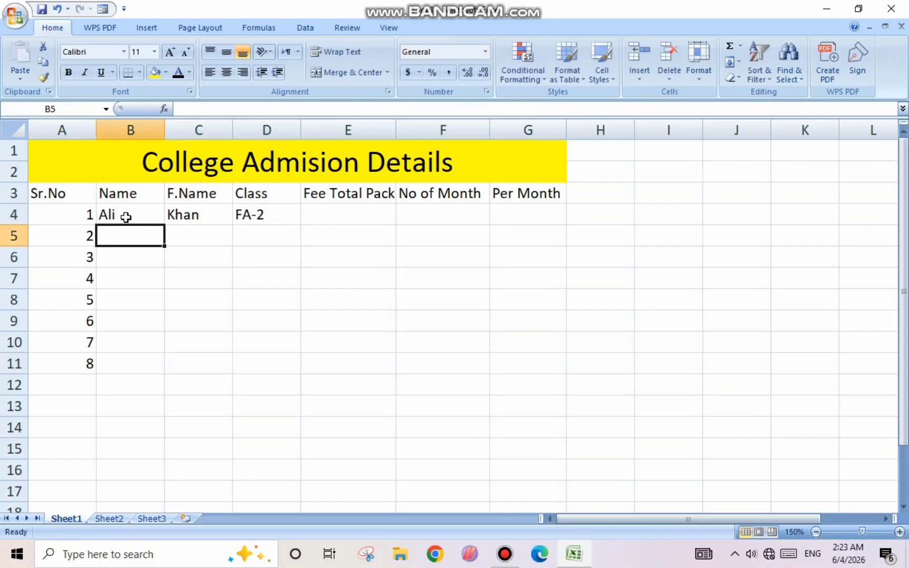
Fill in the second student's record in B5:D5 with the student's name, the father's name and class FA-2.
{"action": "type", "text": "Amna"}
{"action": "key", "text": "Tab"}
{"action": "type", "text": "Ali"}
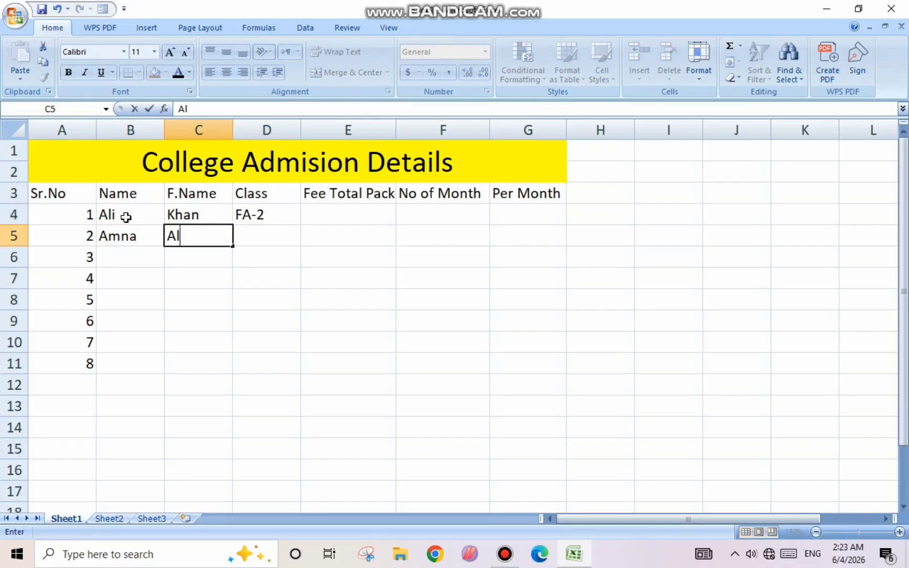
{"action": "key", "text": "Tab"}
{"action": "type", "text": "FA-2"}
{"action": "key", "text": "Down"}
{"action": "key", "text": "Down"}
{"action": "key", "text": "Left"}
{"action": "key", "text": "Left"}
{"action": "key", "text": "Up"}
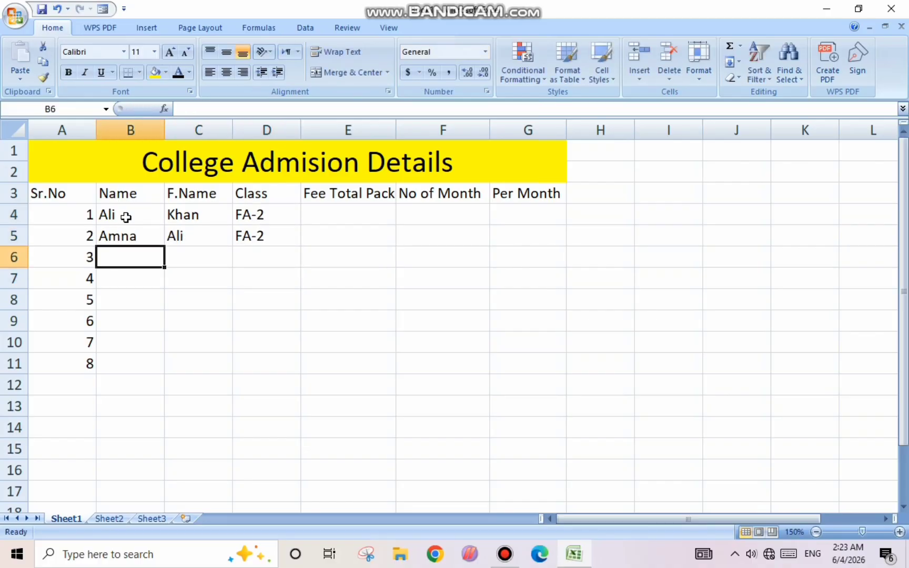
Fill in the third student's record in B6:D6 with the student's name, the father's name and class BSC-2.
{"action": "type", "text": "Sadia"}
{"action": "key", "text": "Tab"}
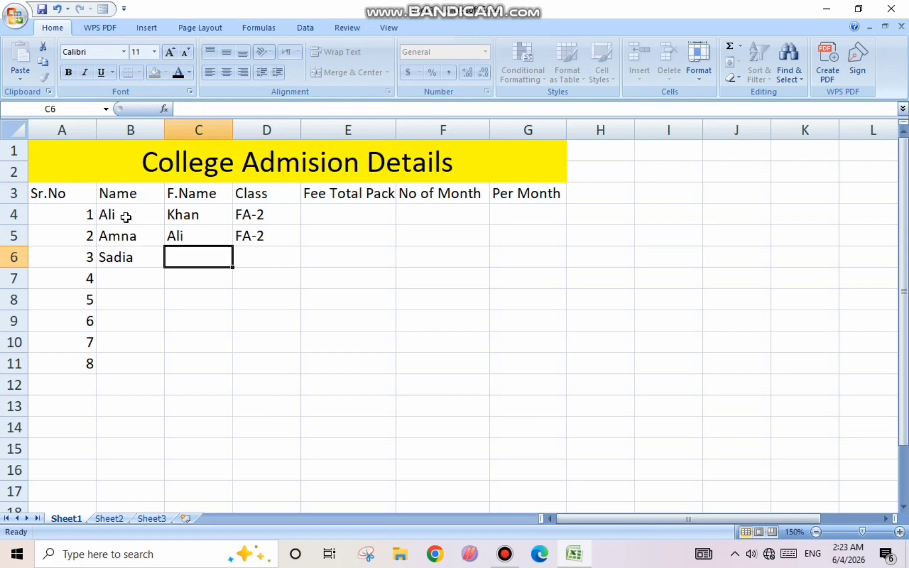
{"action": "type", "text": "Hayat"}
{"action": "key", "text": "Tab"}
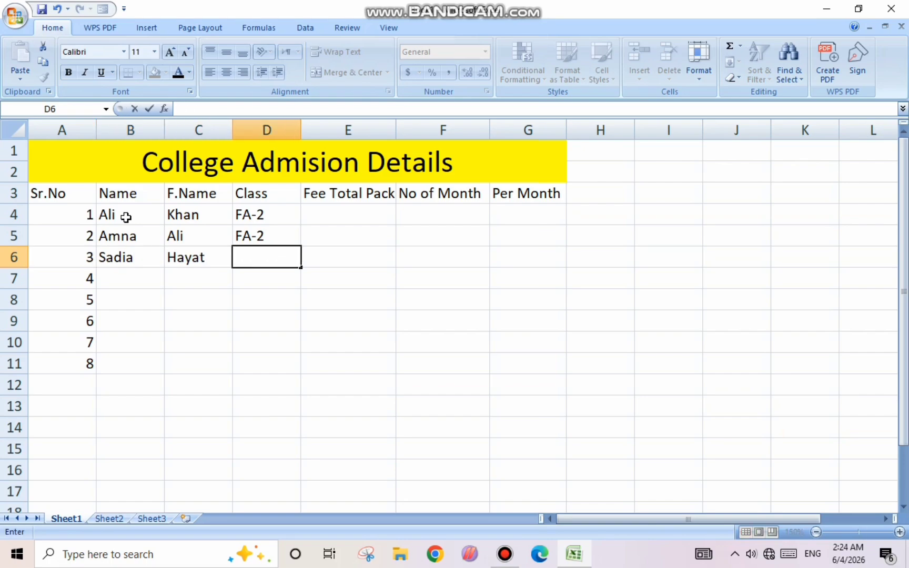
{"action": "type", "text": "BSC-2"}
{"action": "key", "text": "Return"}
Fill in the fourth student's record in B7:D7 with the student's name, the father's name and class ICS-1.
{"action": "type", "text": "Fa"}
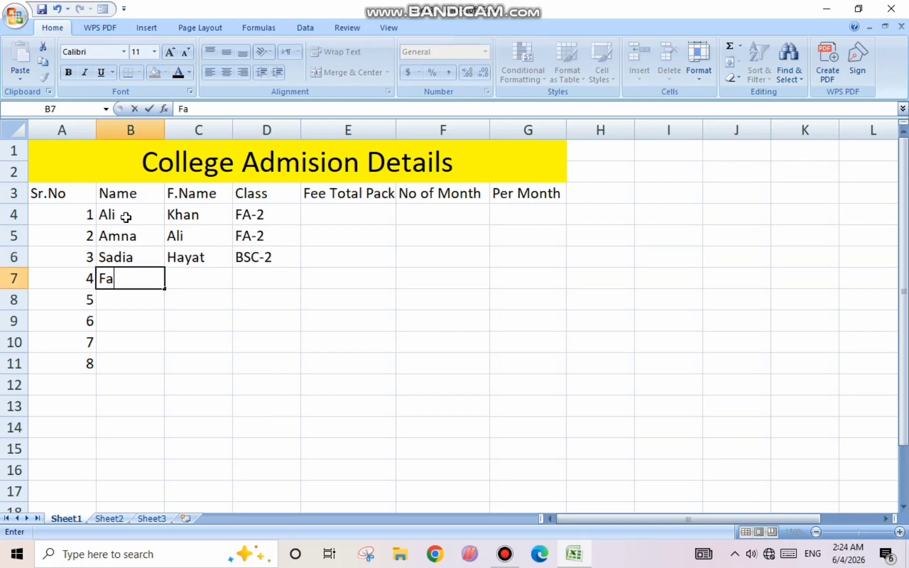
{"action": "type", "text": "izan"}
{"action": "key", "text": "Tab"}
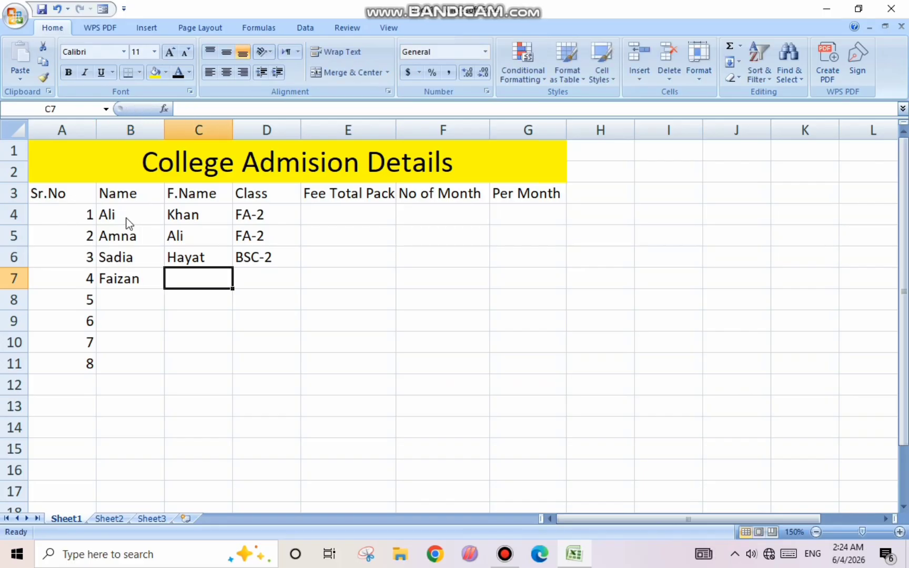
{"action": "type", "text": "Ijaz"}
{"action": "key", "text": "Tab"}
{"action": "type", "text": "ICS-1"}
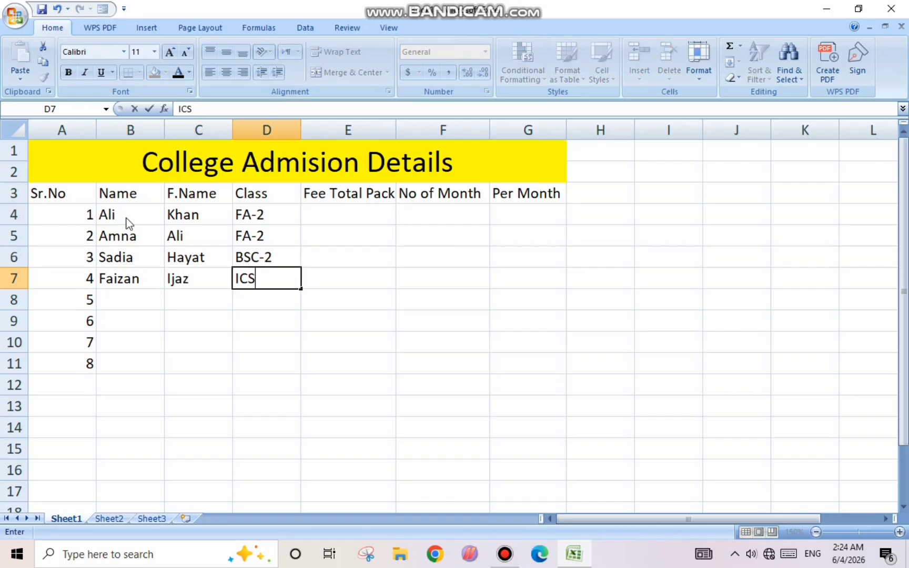
{"action": "key", "text": "Return"}
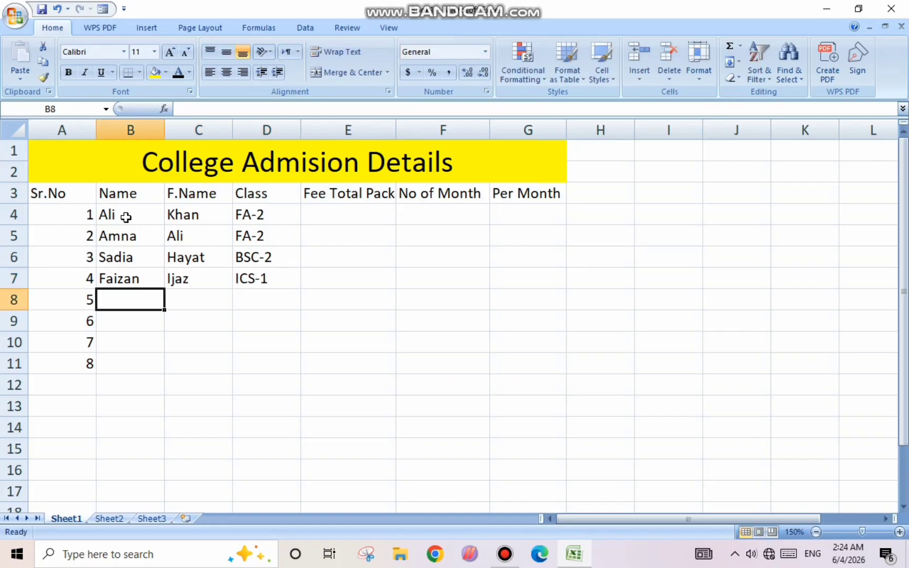
Fill in the fifth student's record in B8:D8 with the student's name, the father's name and class ICS-1.
{"action": "type", "text": "Salaar"}
{"action": "key", "text": "Tab"}
{"action": "type", "text": "Khan"}
{"action": "key", "text": "Tab"}
{"action": "type", "text": "I"}
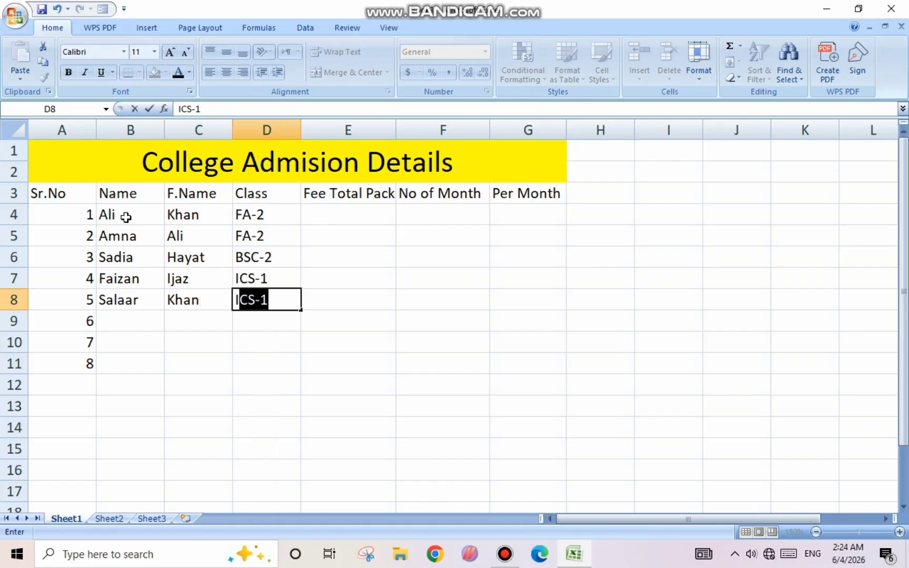
{"action": "key", "text": "Return"}
{"action": "key", "text": "Left"}
{"action": "key", "text": "Left"}
Fill in the sixth student's record in B9:D9 with the student's name, the father's name and class BA_1.
{"action": "type", "text": "Alisha"}
{"action": "key", "text": "Tab"}
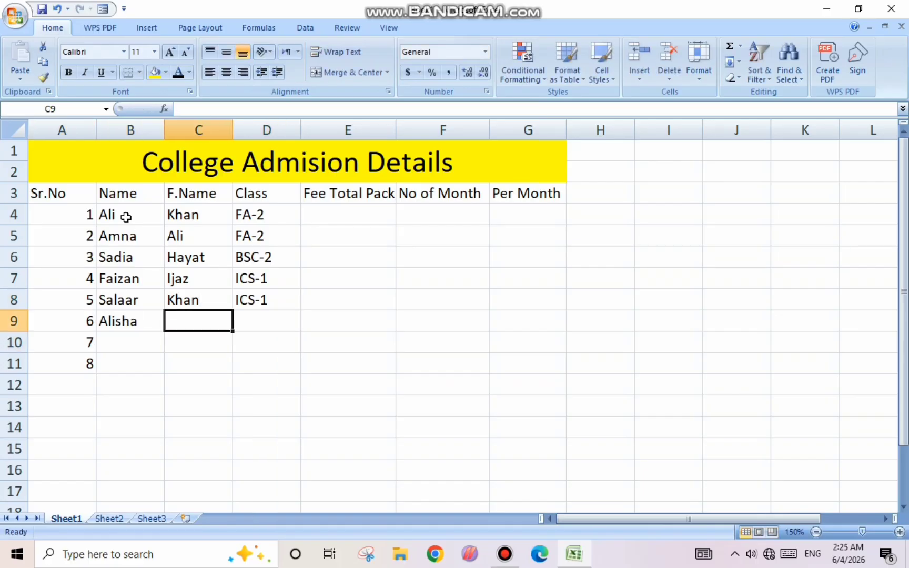
{"action": "type", "text": "Shah"}
{"action": "key", "text": "Tab"}
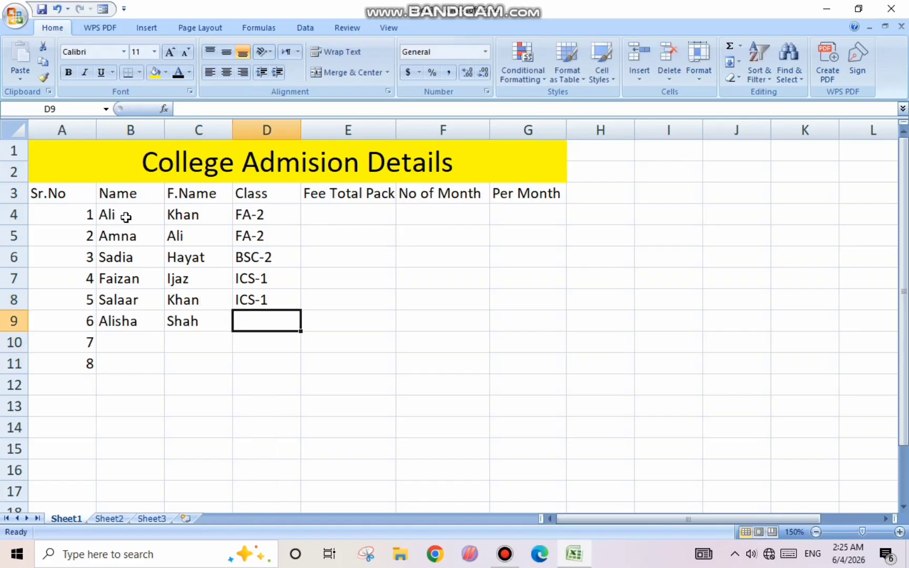
{"action": "type", "text": "BA_1"}
{"action": "key", "text": "Return"}
{"action": "key", "text": "Left"}
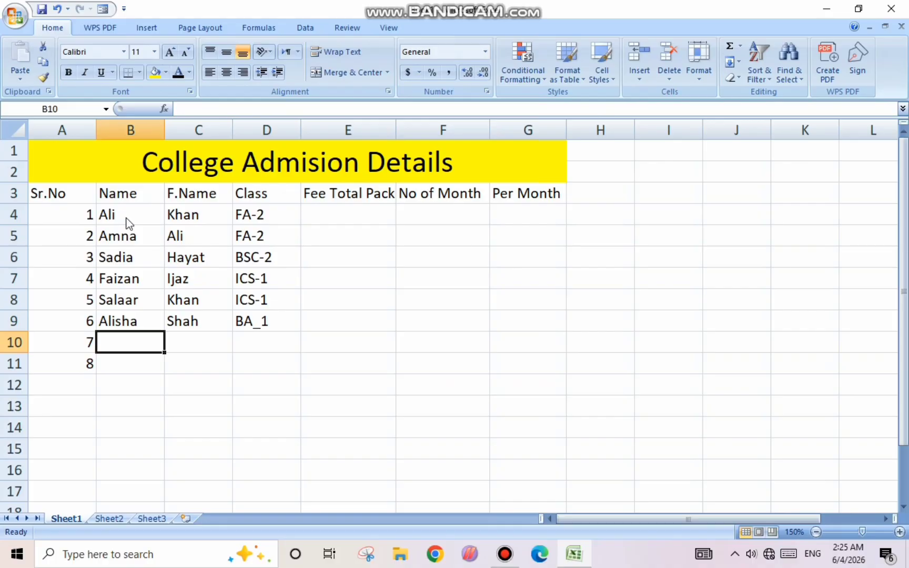
Fill in the seventh student's record in B10:D10 with the student's name, the father's name and class Eng-1.
{"action": "type", "text": "Ayesha"}
{"action": "key", "text": "Return"}
{"action": "type", "text": "a"}
{"action": "key", "text": "Escape"}
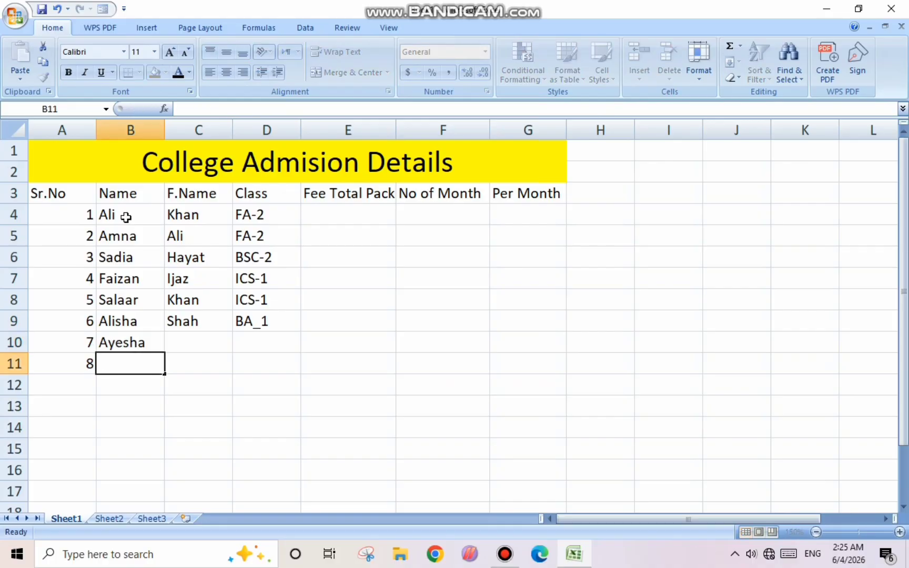
{"action": "key", "text": "Up"}
{"action": "key", "text": "Right"}
{"action": "type", "text": "Ahmed"}
{"action": "key", "text": "Tab"}
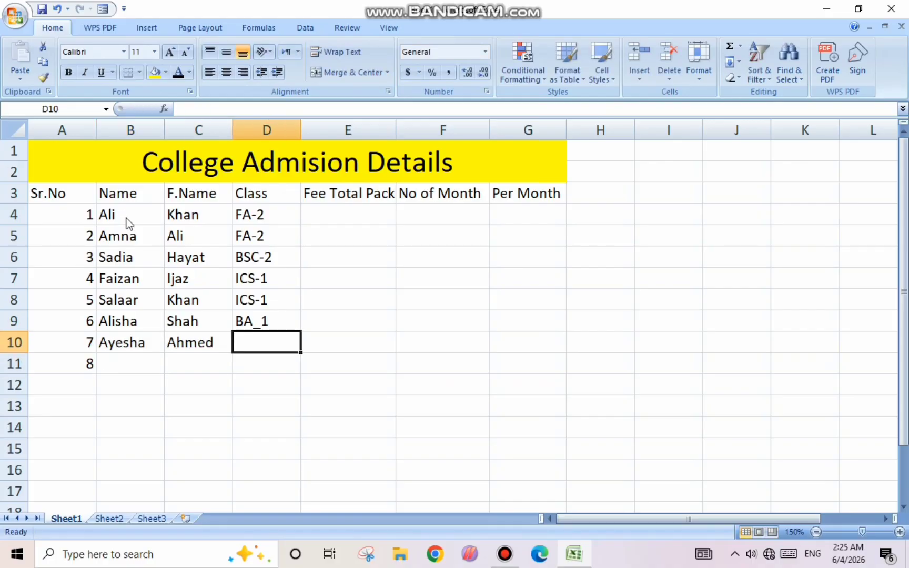
{"action": "type", "text": "Eng-1"}
{"action": "key", "text": "Return"}
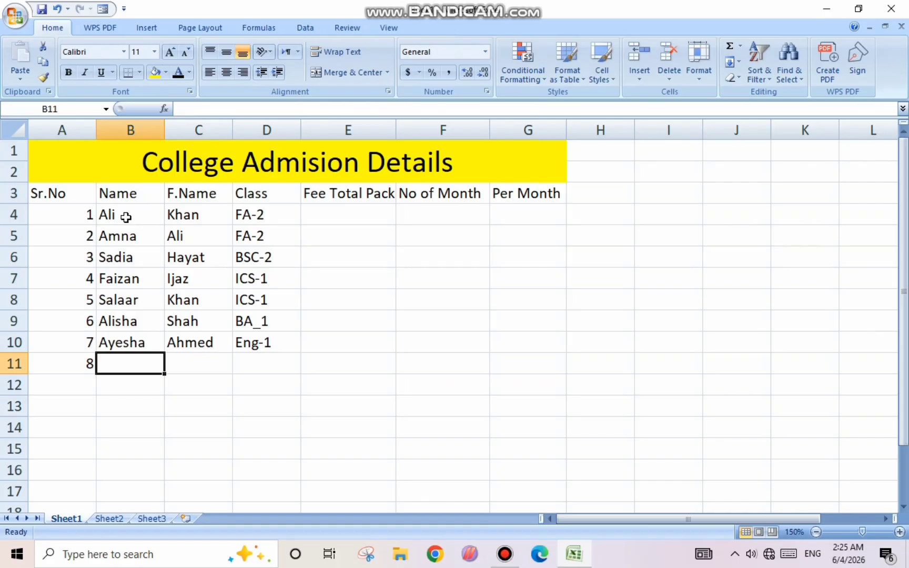
Fill in the eighth student's record in B11:D11 with the student's name, the father's name and class BA-1.
{"action": "type", "text": "Amna"}
{"action": "key", "text": "Tab"}
{"action": "type", "text": "Atif"}
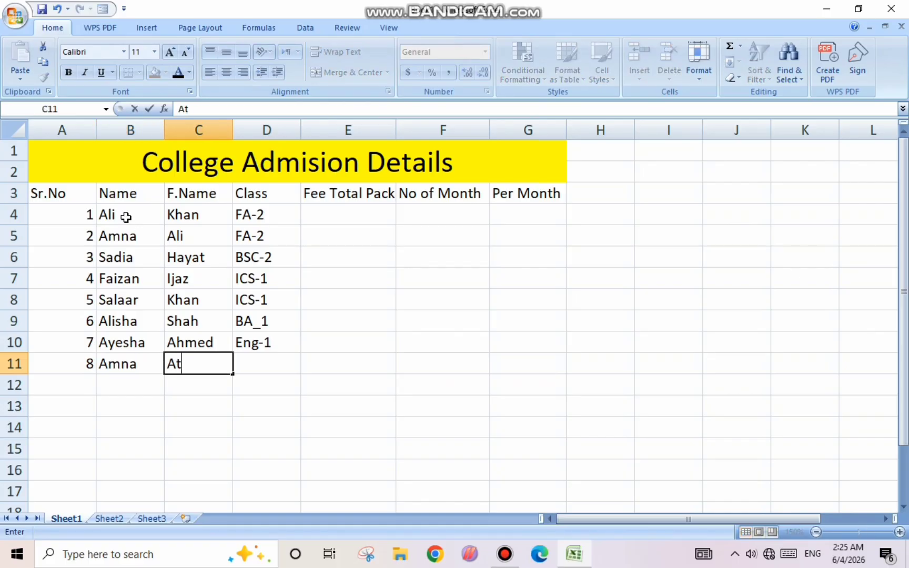
{"action": "key", "text": "Tab"}
{"action": "type", "text": "BA-1"}
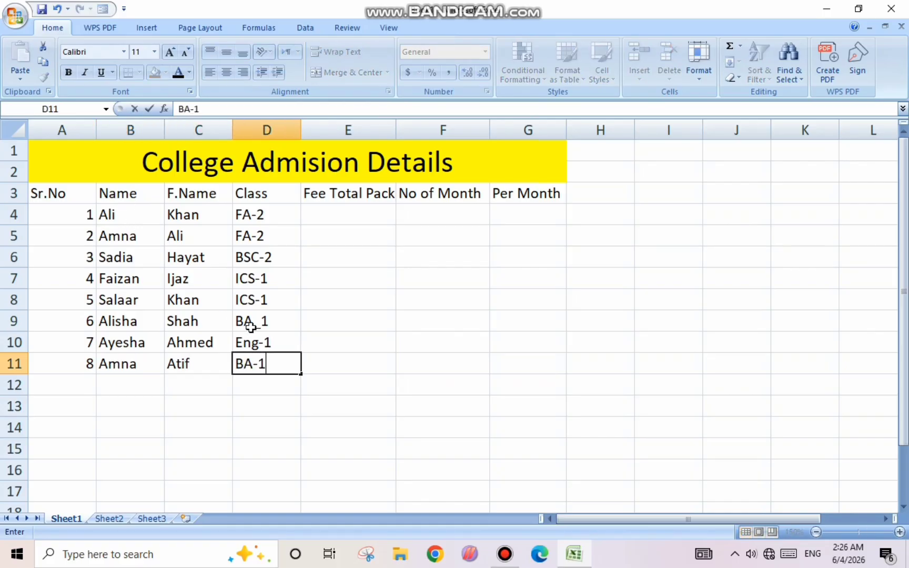
Correct the class in D9 to BA-1, replacing the underscore with a hyphen.
{"action": "double_click", "coordinate": [258, 323]}
{"action": "key", "text": "BackSpace"}
{"action": "type", "text": "-"}
{"action": "left_click", "coordinate": [337, 387]}
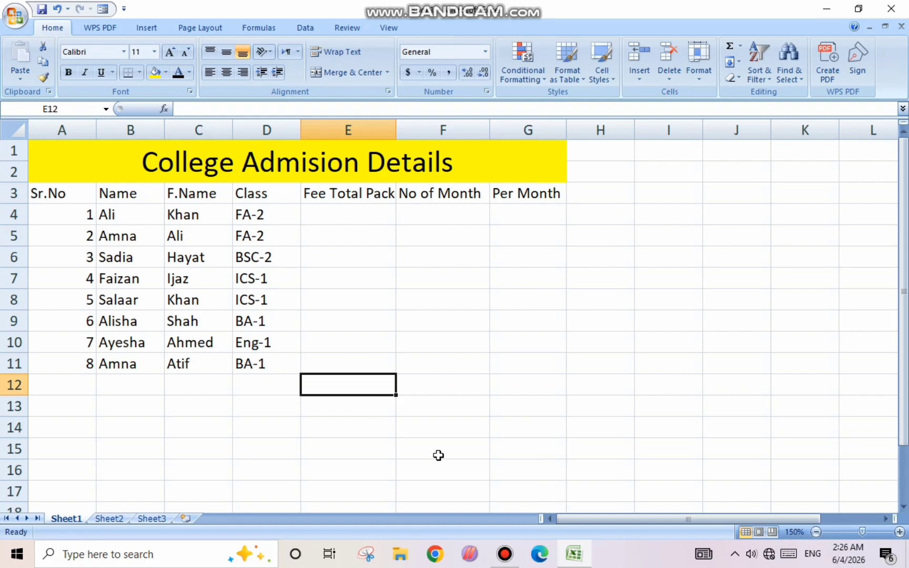
Center the table range A3:G11 both vertically and horizontally within its cells.
{"action": "left_click_drag", "start_coordinate": [32, 195], "coordinate": [527, 364]}
{"action": "left_click", "coordinate": [226, 52]}
{"action": "left_click", "coordinate": [227, 72]}
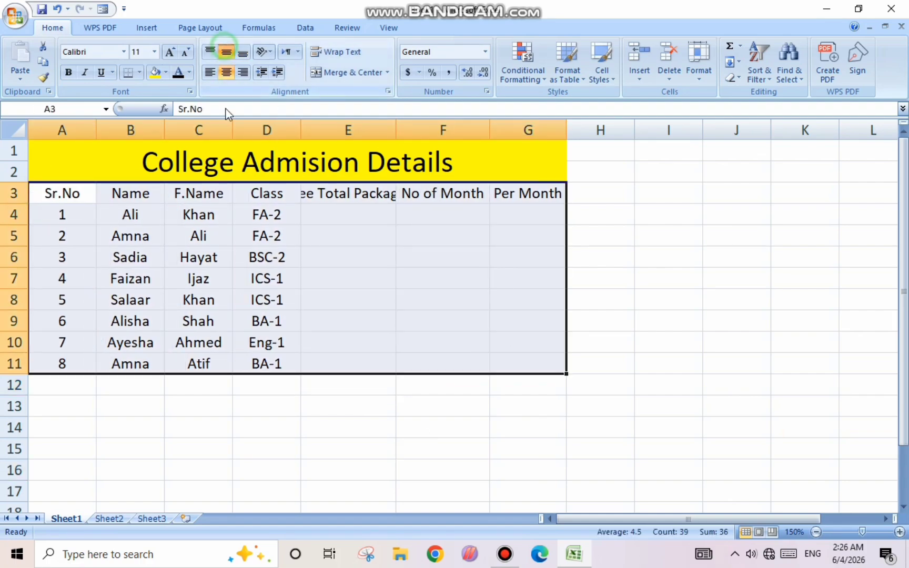
Autofit column E to the width of its Fee Total Package heading.
{"action": "left_click", "coordinate": [130, 215]}
{"action": "double_click", "coordinate": [395, 138]}
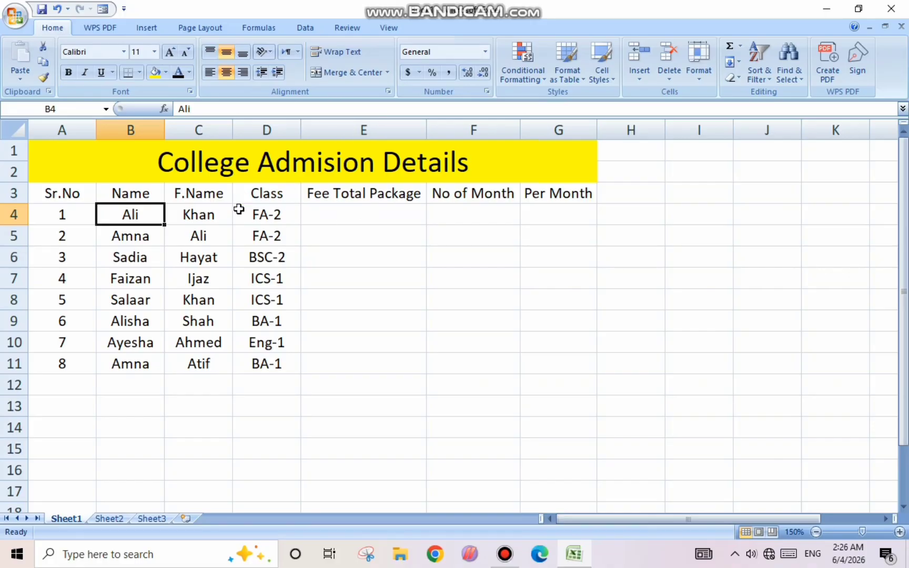
{"action": "key", "text": "Right"}
{"action": "key", "text": "Right"}
{"action": "key", "text": "Right"}
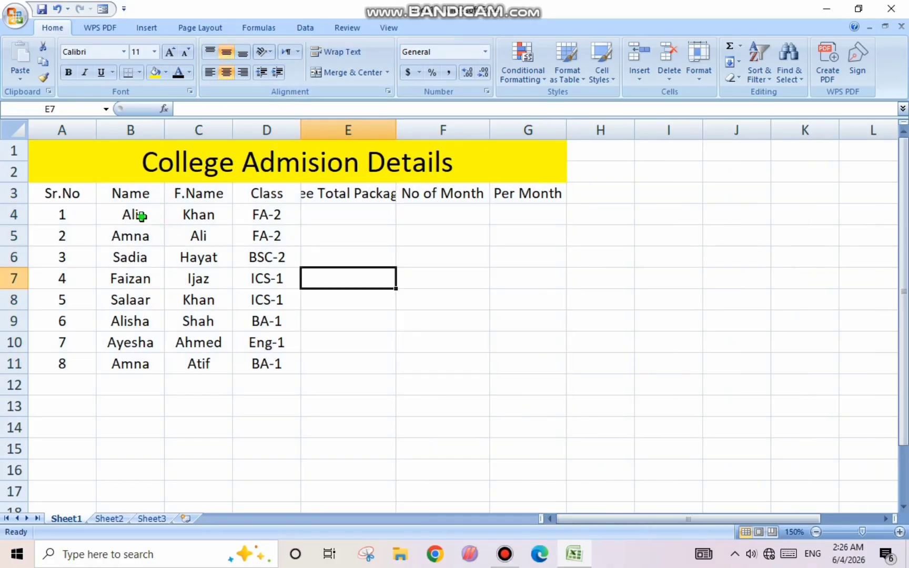
{"action": "left_click", "coordinate": [130, 215]}
{"action": "left_click_drag", "start_coordinate": [395, 124], "coordinate": [395, 124]}
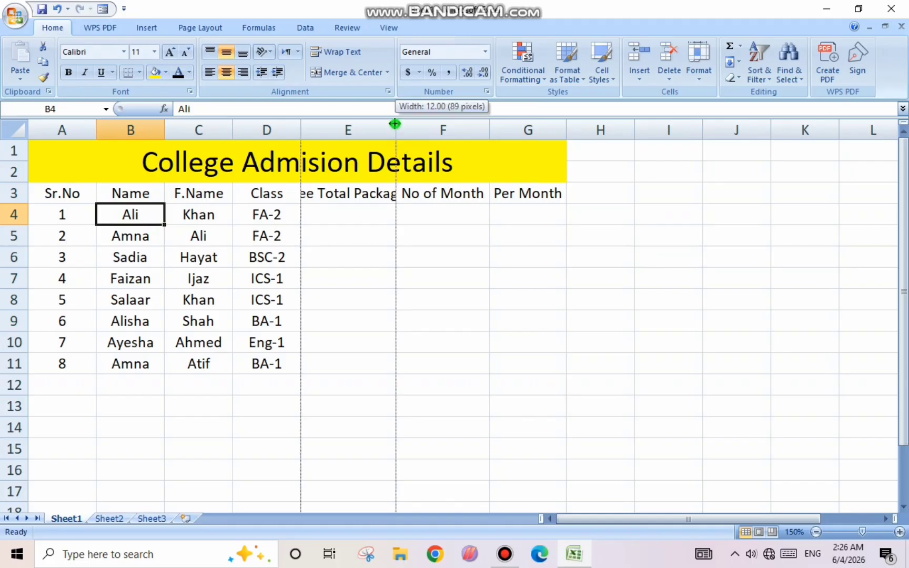
{"action": "double_click", "coordinate": [395, 124]}
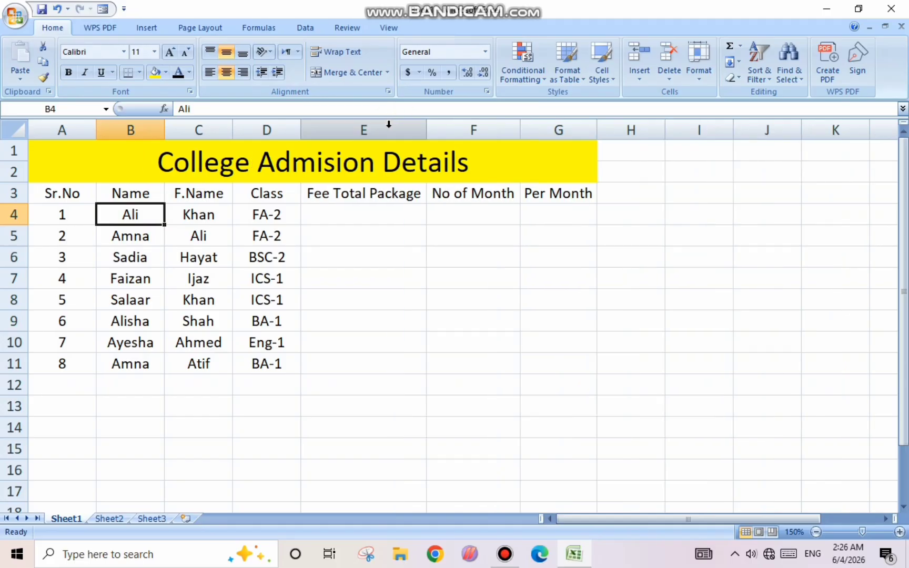
Enter the fee total packages of the first three students in E4:E6 as 40000, 20000 and 15000.
{"action": "left_click", "coordinate": [198, 215]}
{"action": "left_click", "coordinate": [266, 216]}
{"action": "left_click", "coordinate": [331, 218]}
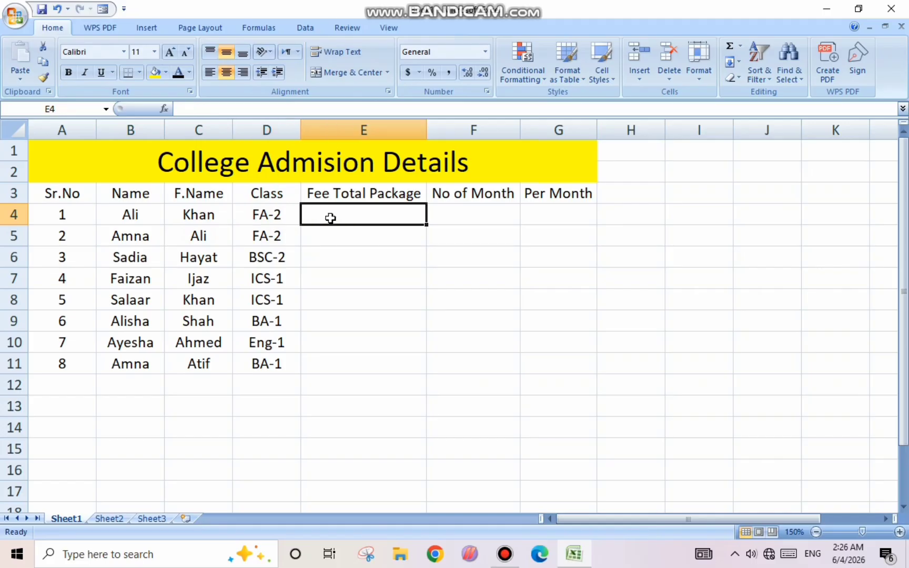
{"action": "type", "text": "40000"}
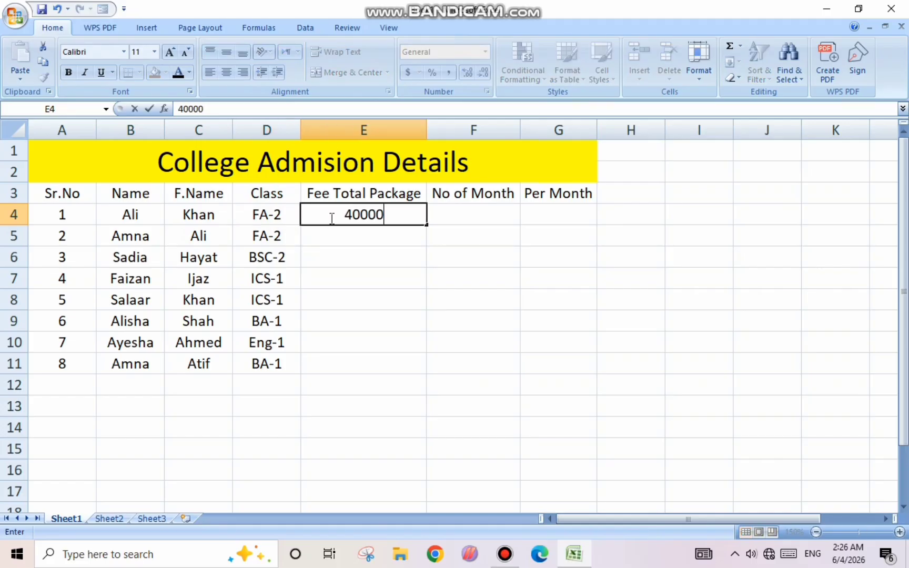
{"action": "key", "text": "Return"}
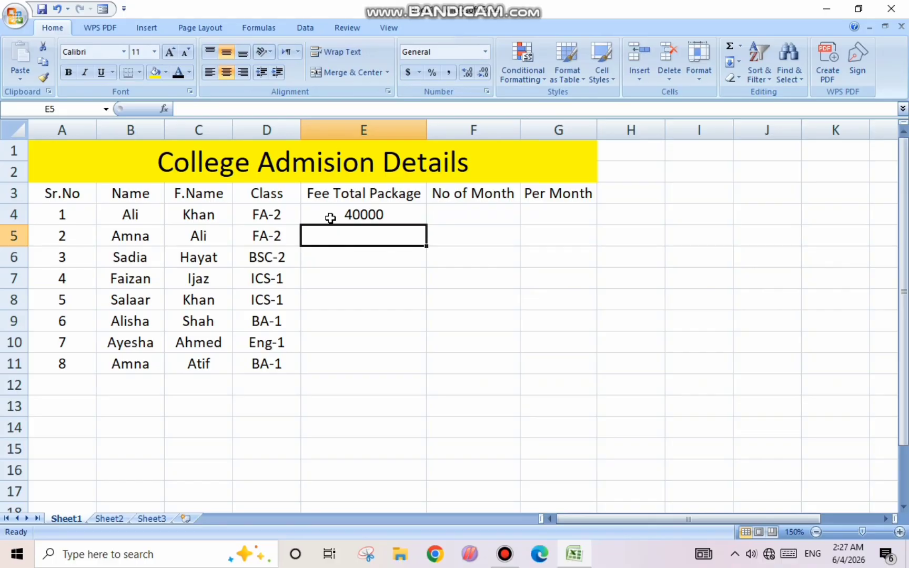
{"action": "type", "text": "20000"}
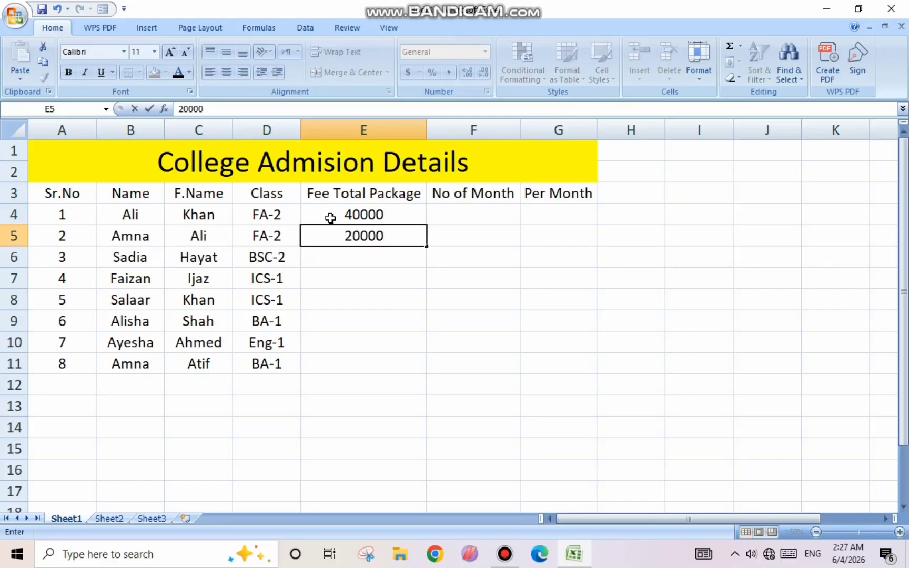
{"action": "key", "text": "Return"}
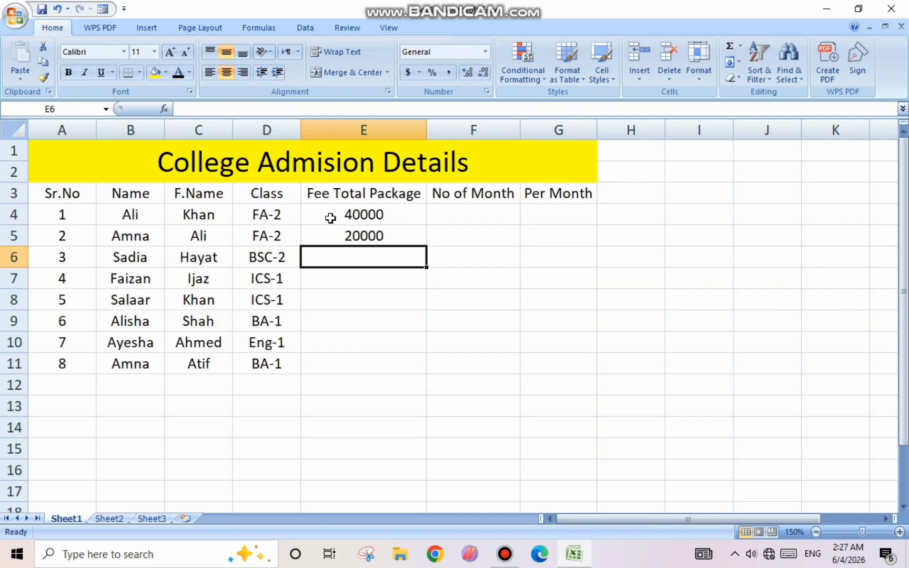
{"action": "type", "text": "1500"}
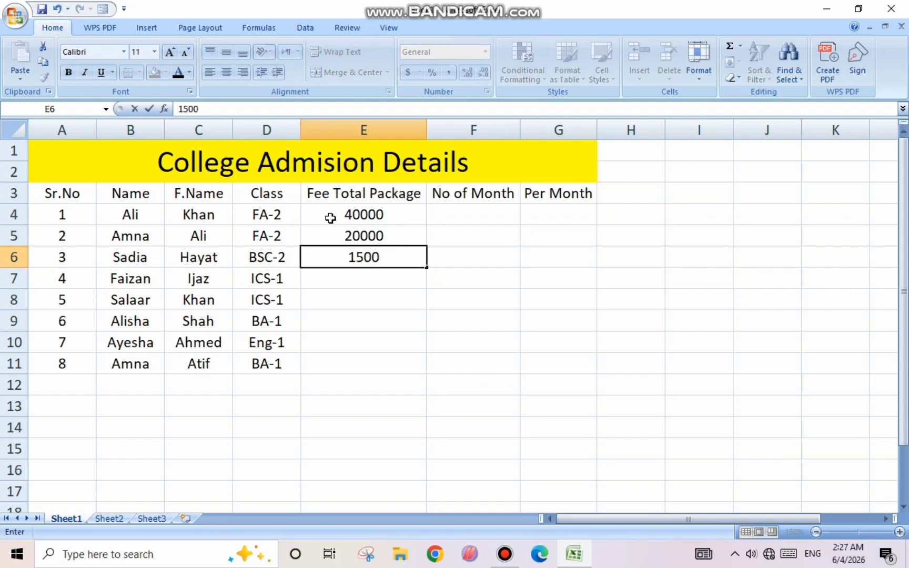
{"action": "type", "text": "0"}
{"action": "key", "text": "Return"}
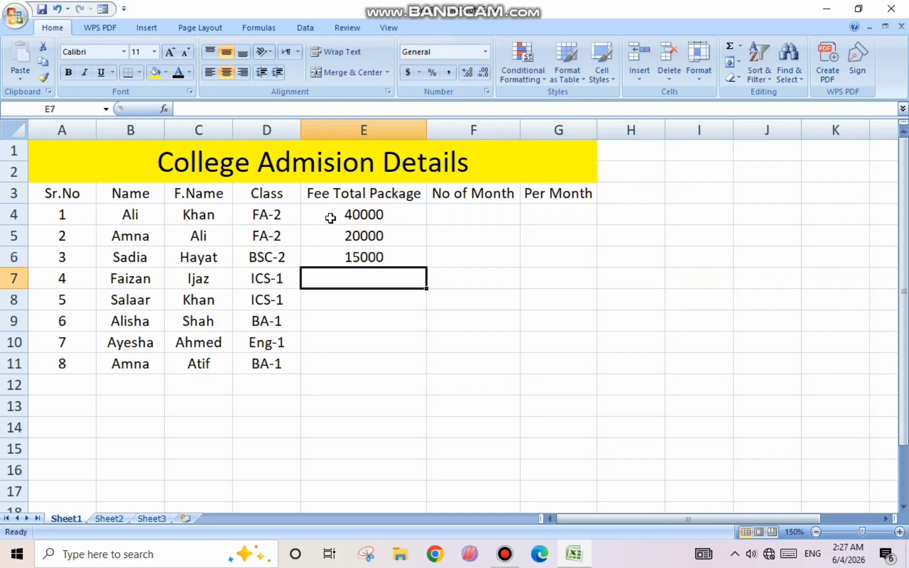
Enter the remaining fee total packages in E7:E11 as 20000, 50000, 70000, 54000 and 18000.
{"action": "type", "text": "20000"}
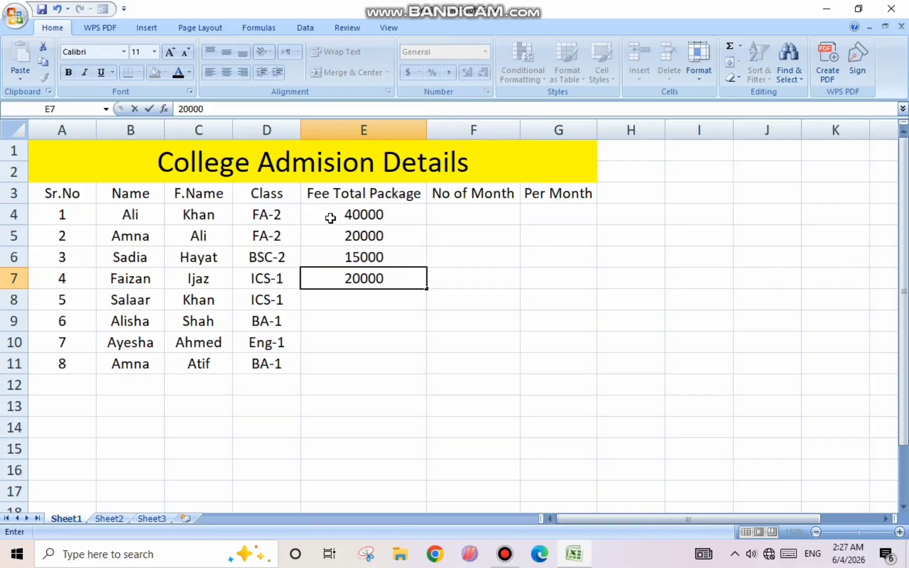
{"action": "key", "text": "Return"}
{"action": "type", "text": "50000"}
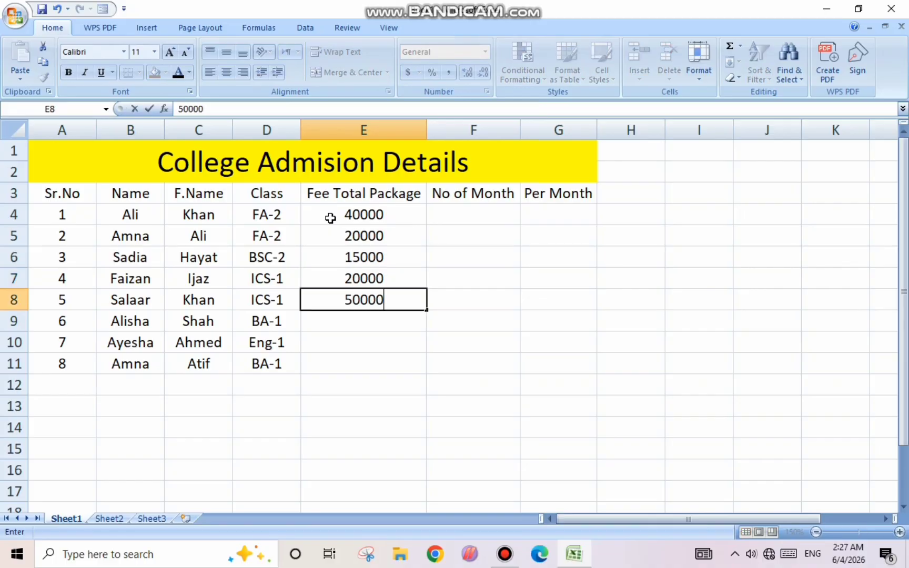
{"action": "key", "text": "Return"}
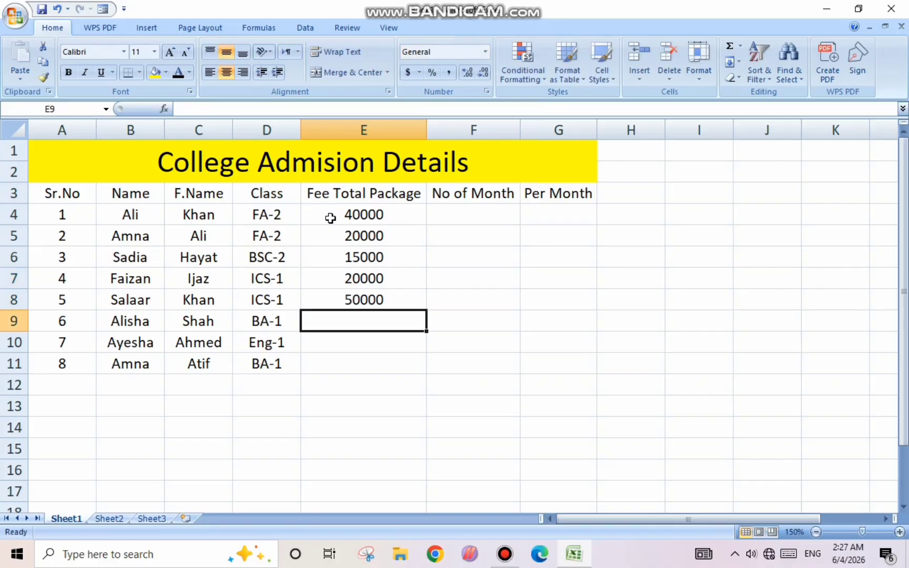
{"action": "type", "text": "70000"}
{"action": "key", "text": "Return"}
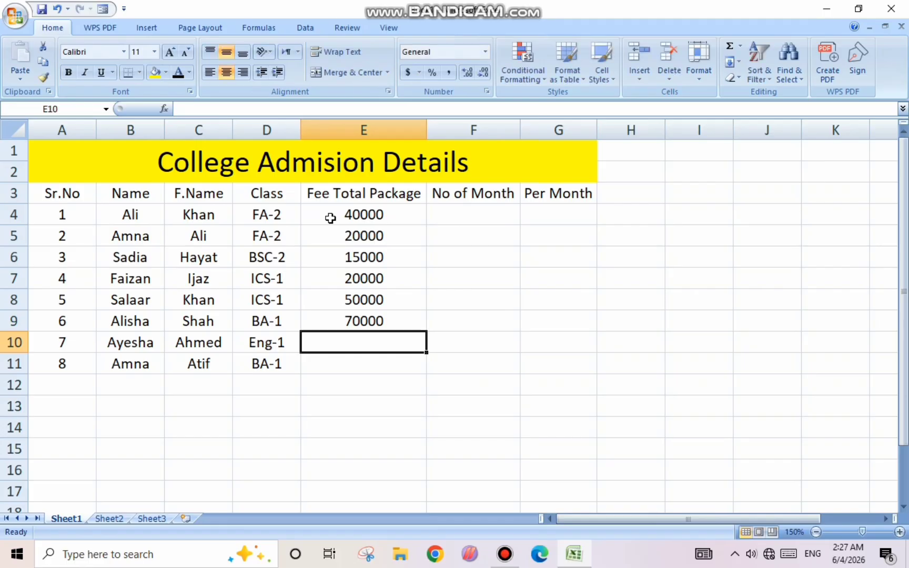
{"action": "type", "text": "54000"}
{"action": "key", "text": "Return"}
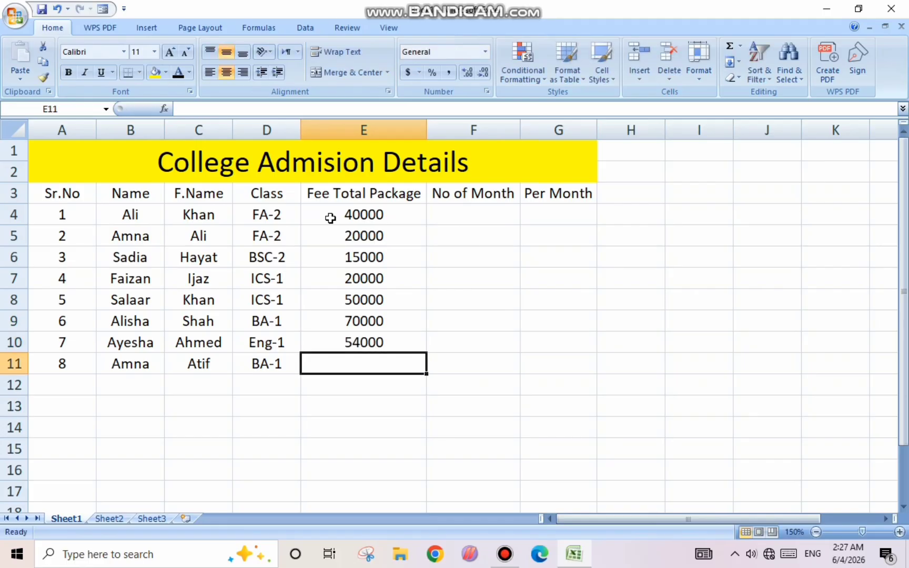
{"action": "type", "text": "18000"}
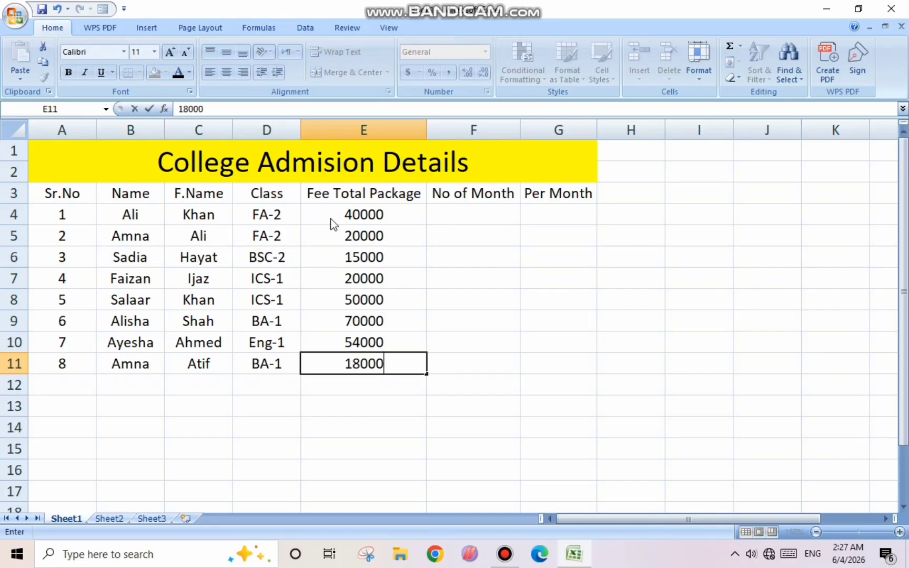
{"action": "left_click", "coordinate": [392, 272]}
Review the Fee Total Package values in E4:E11 as a whole range.
{"action": "left_click_drag", "start_coordinate": [373, 213], "coordinate": [372, 348]}
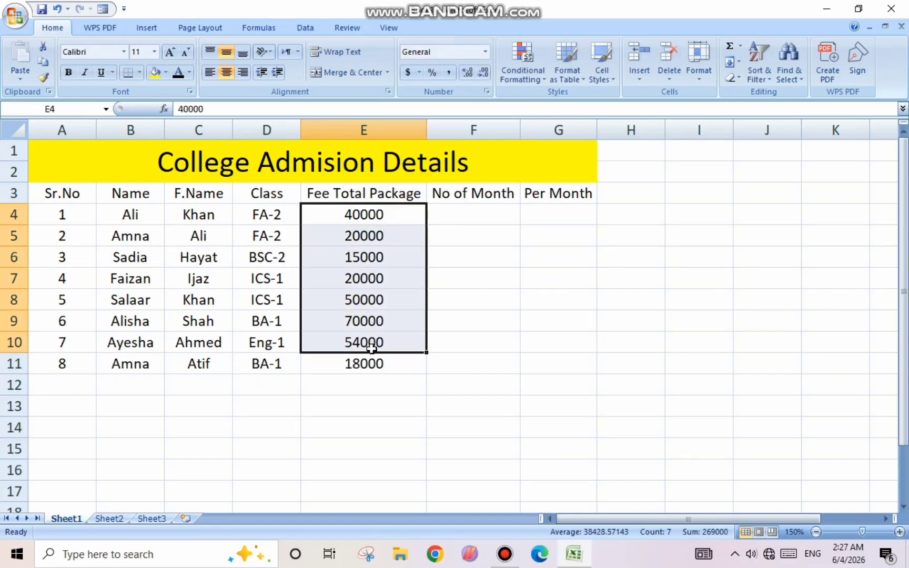
{"action": "left_click", "coordinate": [367, 367]}
{"action": "left_click", "coordinate": [420, 306]}
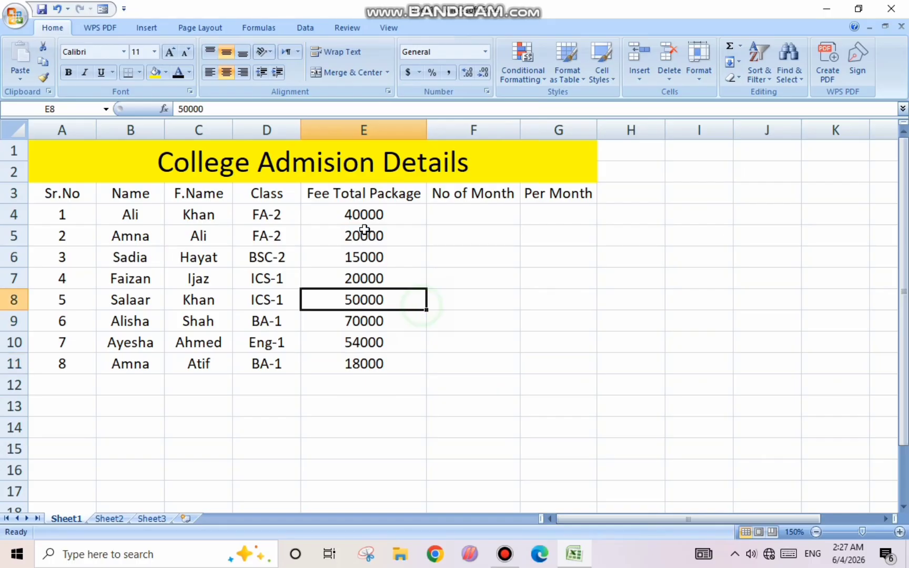
{"action": "left_click_drag", "start_coordinate": [364, 219], "coordinate": [363, 368]}
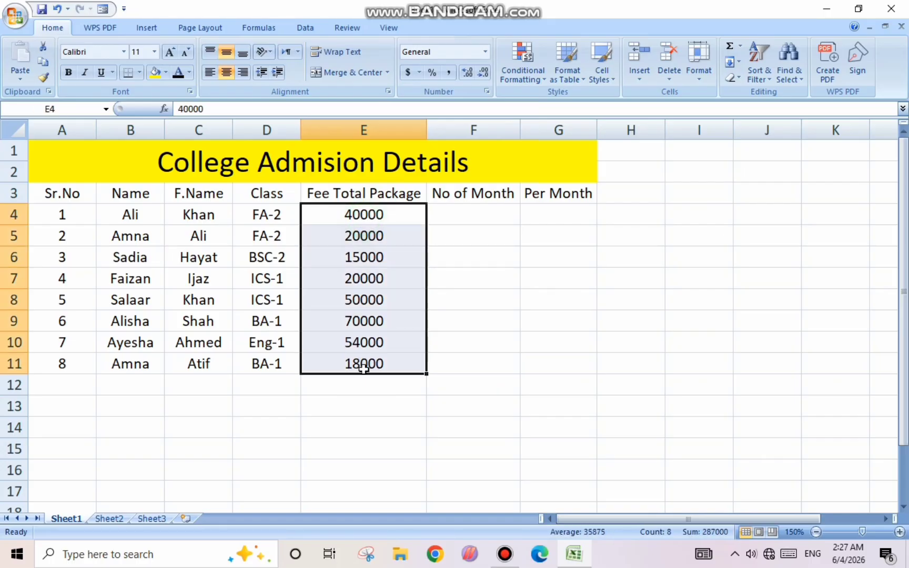
{"action": "left_click", "coordinate": [348, 317]}
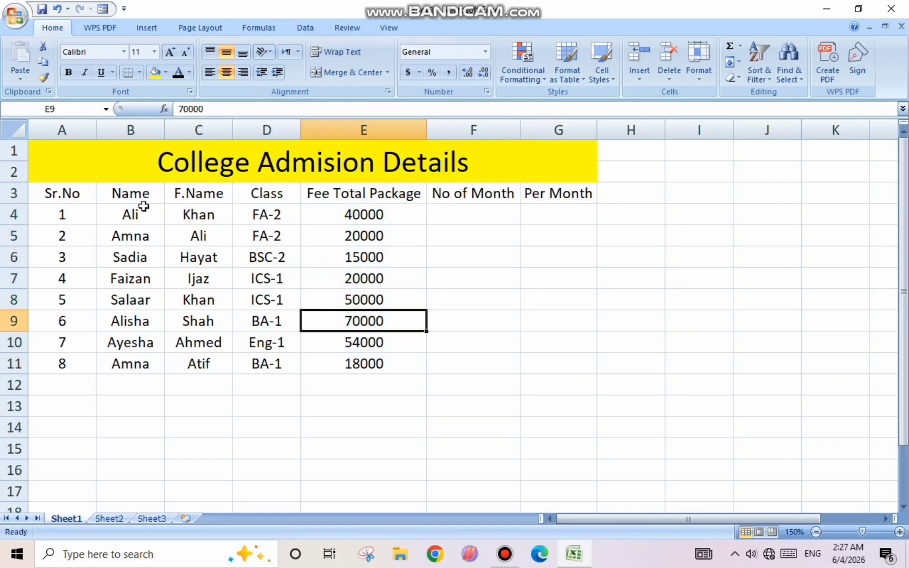
{"action": "left_click_drag", "start_coordinate": [384, 219], "coordinate": [365, 371]}
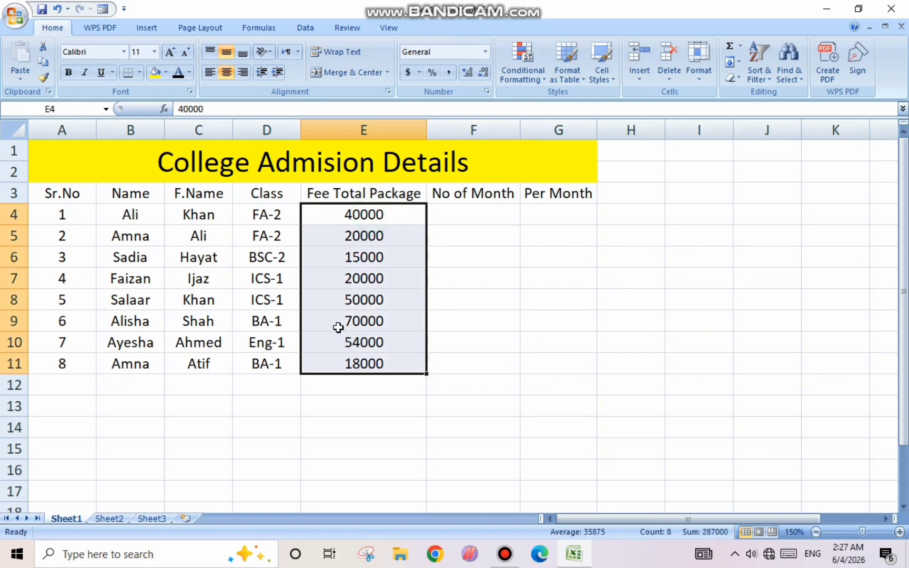
Check each student's name against the matching fee package row by row, ending on the first No of Month cell, F4.
{"action": "left_click", "coordinate": [352, 215]}
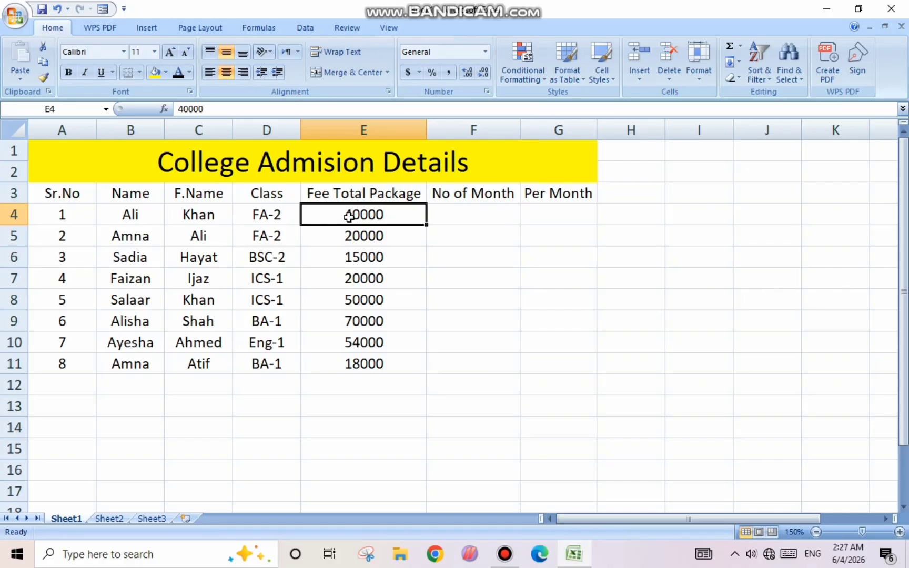
{"action": "left_click", "coordinate": [131, 238]}
{"action": "left_click", "coordinate": [361, 234]}
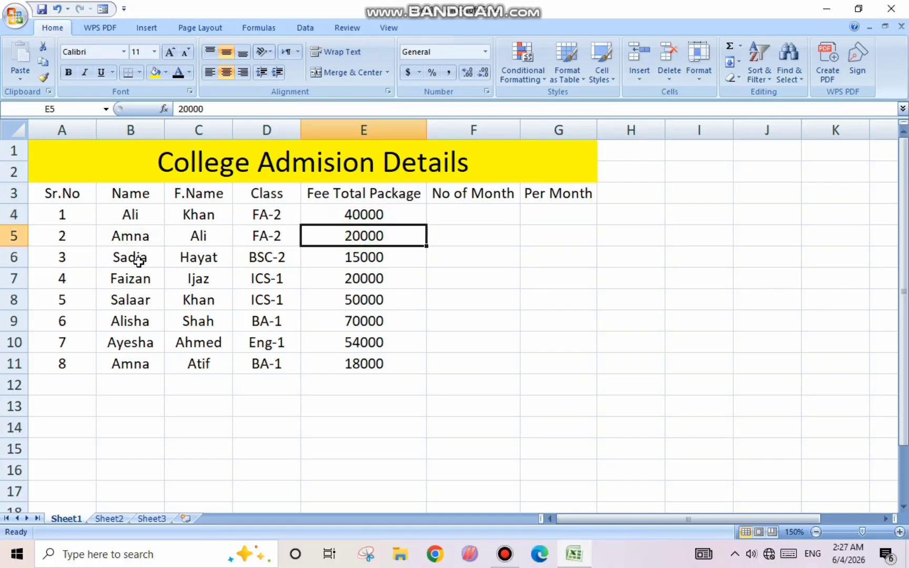
{"action": "left_click", "coordinate": [137, 259]}
{"action": "left_click", "coordinate": [359, 256]}
{"action": "left_click", "coordinate": [150, 281]}
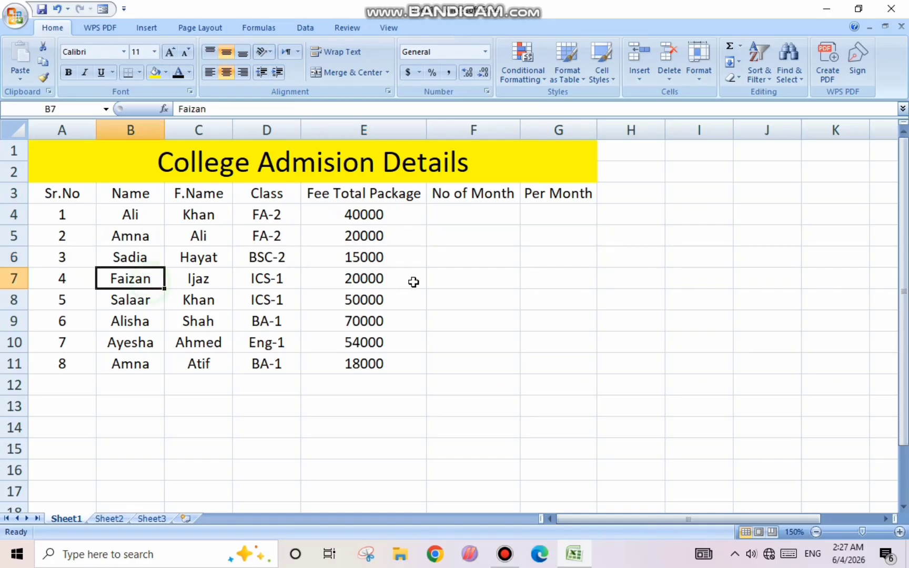
{"action": "left_click", "coordinate": [373, 277]}
{"action": "left_click", "coordinate": [135, 301]}
{"action": "left_click", "coordinate": [348, 300]}
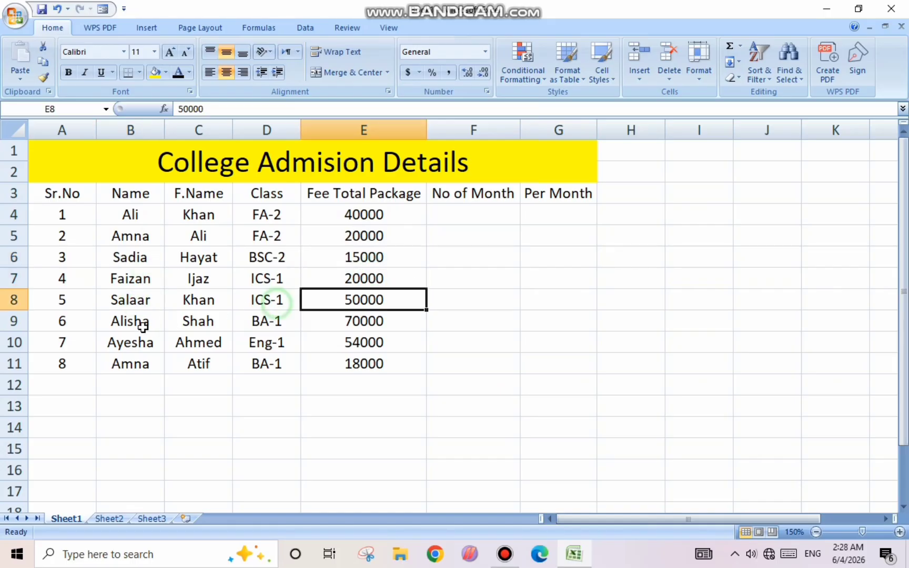
{"action": "left_click", "coordinate": [137, 322]}
{"action": "left_click", "coordinate": [345, 315]}
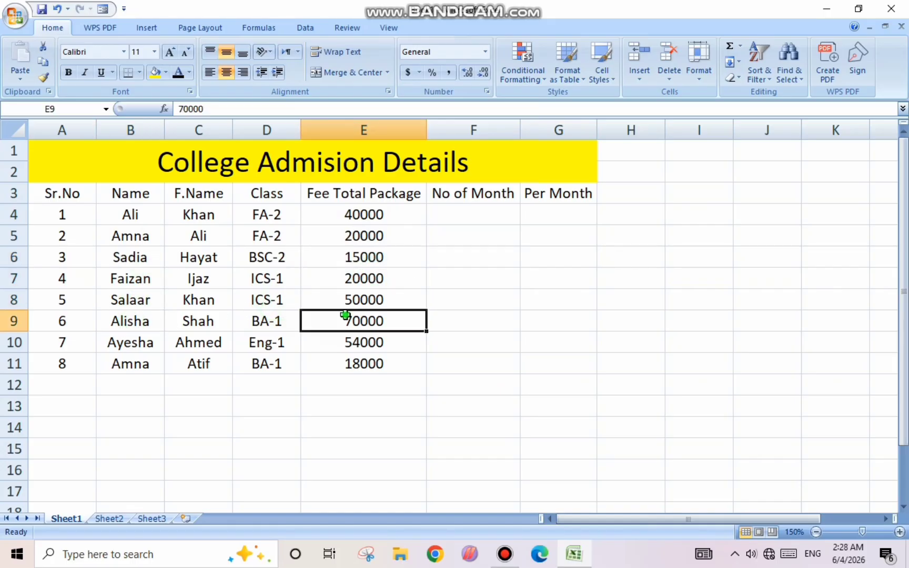
{"action": "left_click", "coordinate": [127, 340]}
{"action": "left_click", "coordinate": [371, 344]}
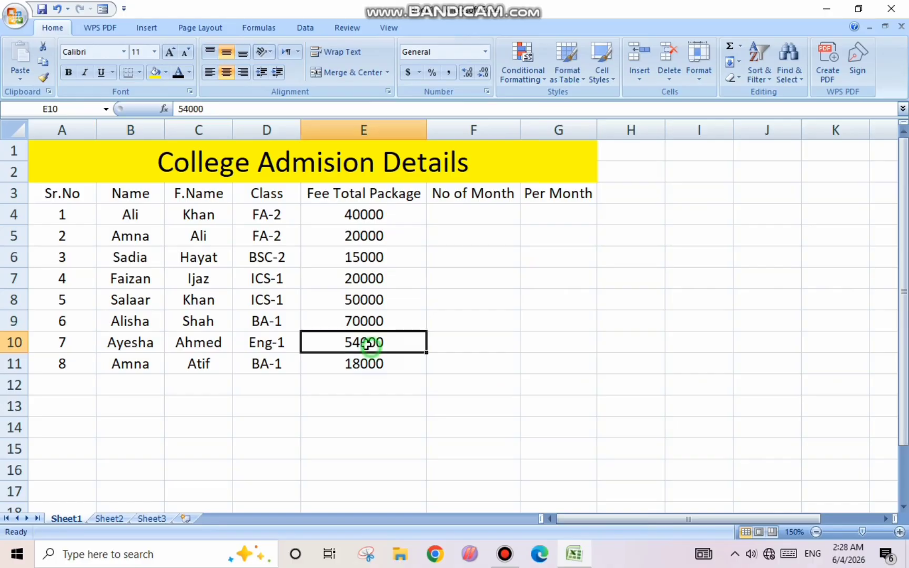
{"action": "left_click", "coordinate": [143, 363]}
{"action": "left_click", "coordinate": [361, 363]}
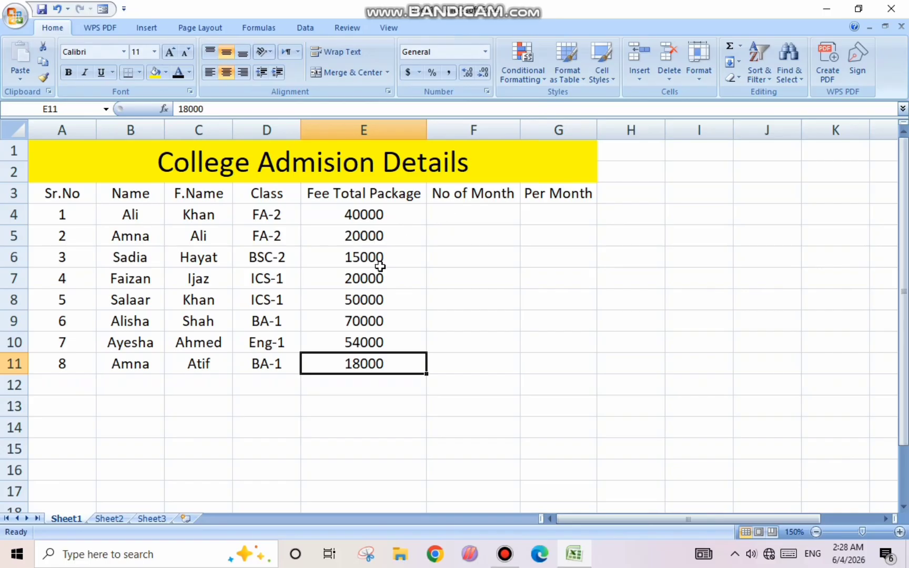
{"action": "left_click", "coordinate": [344, 222]}
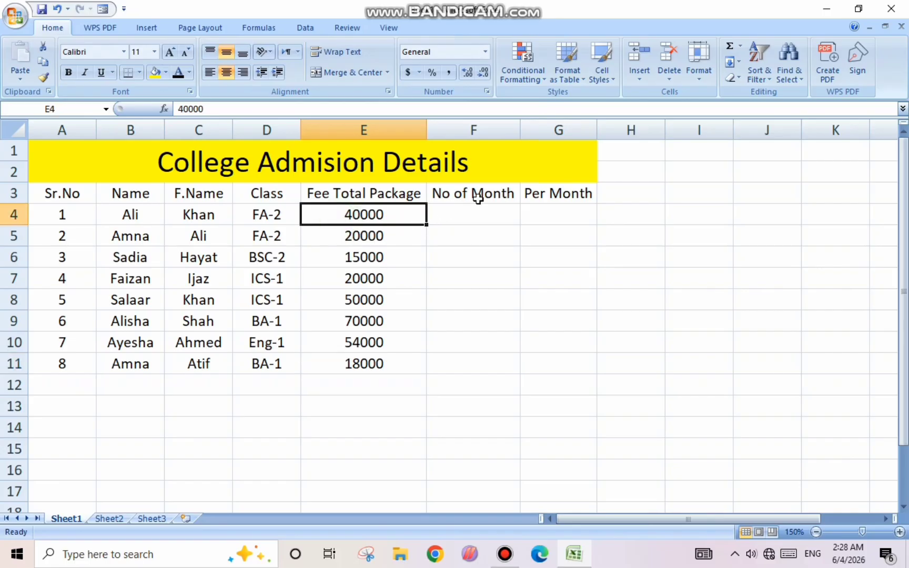
{"action": "left_click", "coordinate": [470, 209]}
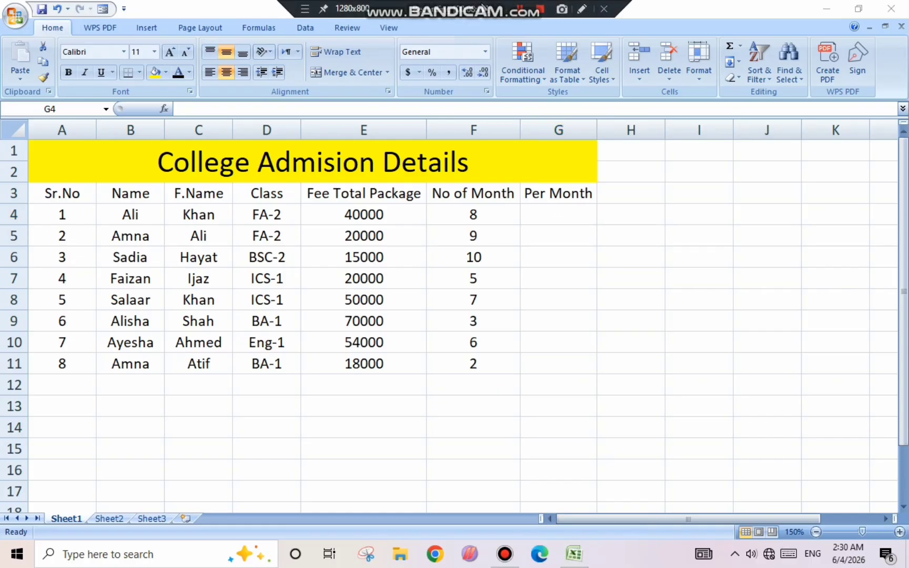
Calculate the first student's per-month fee in G4 with the formula =E4/F4, and reselect that cell.
{"action": "type", "text": "="}
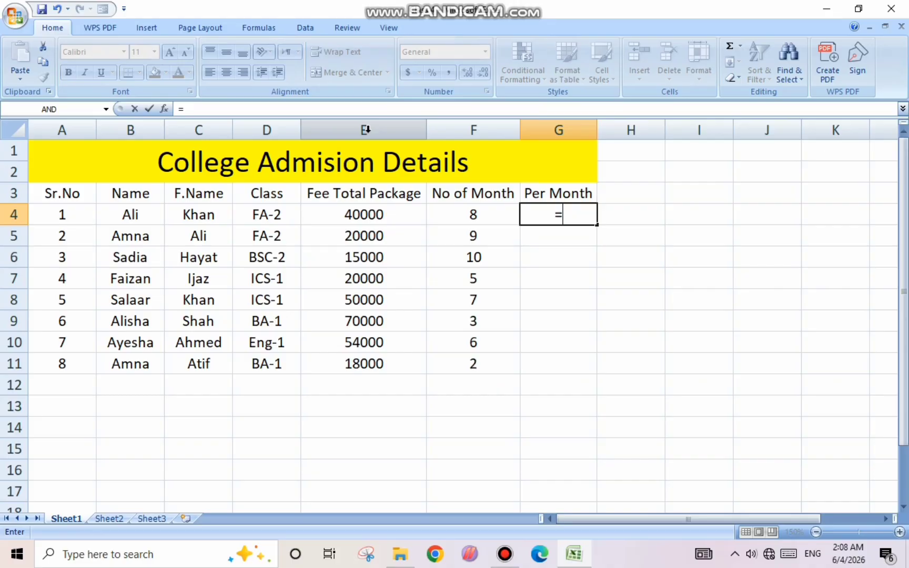
{"action": "type", "text": "e"}
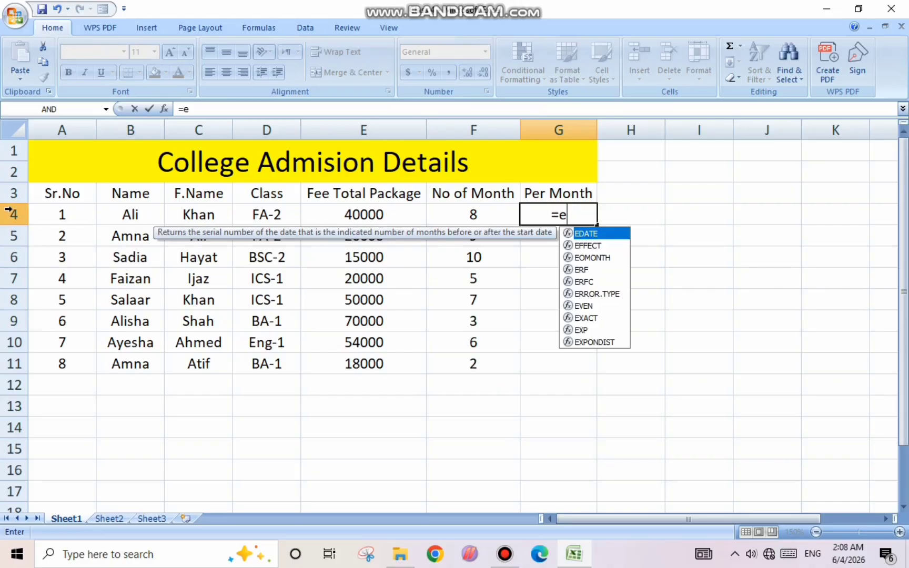
{"action": "type", "text": "4"}
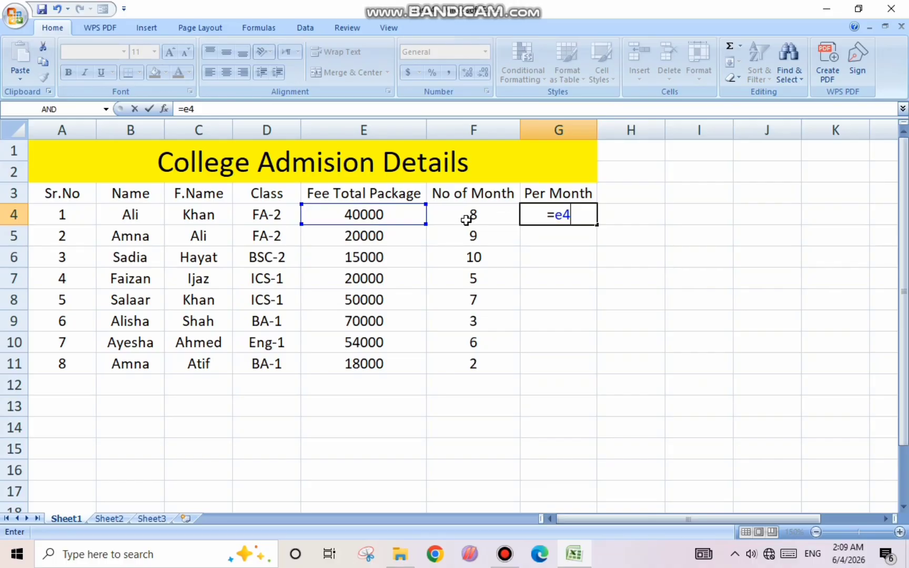
{"action": "type", "text": "/"}
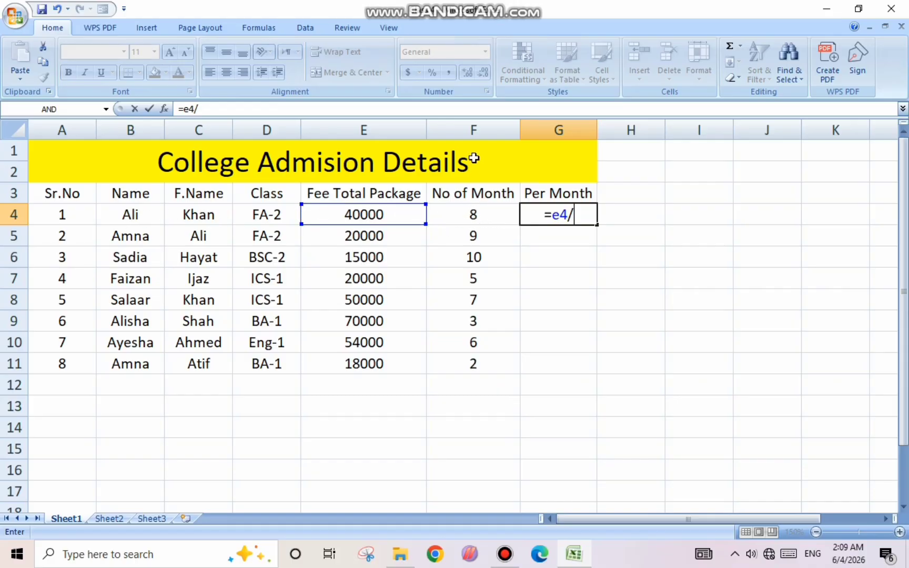
{"action": "type", "text": "f"}
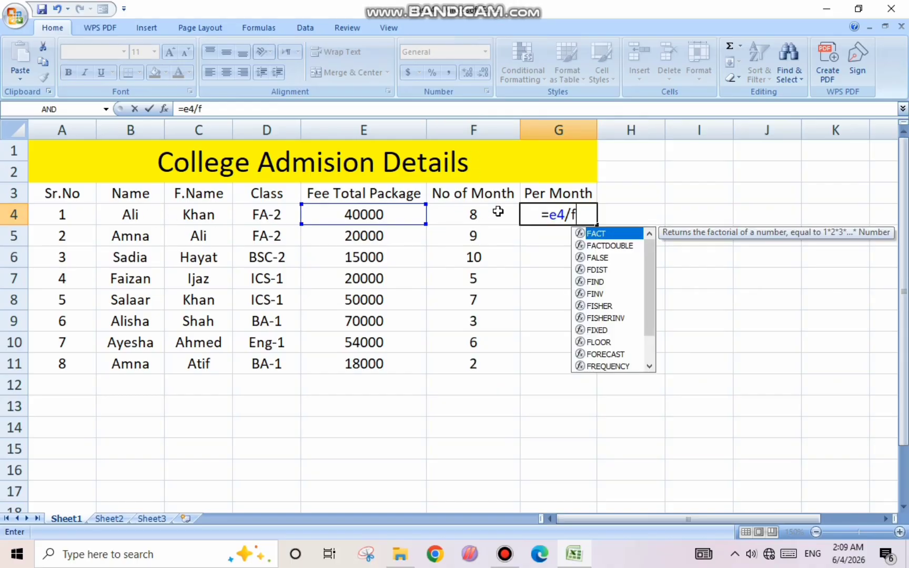
{"action": "type", "text": "4"}
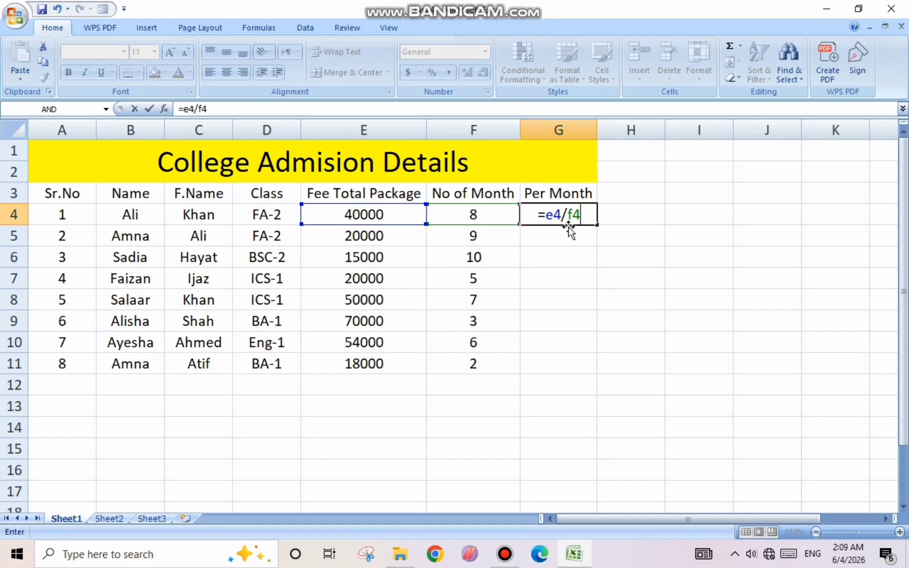
{"action": "key", "text": "Return"}
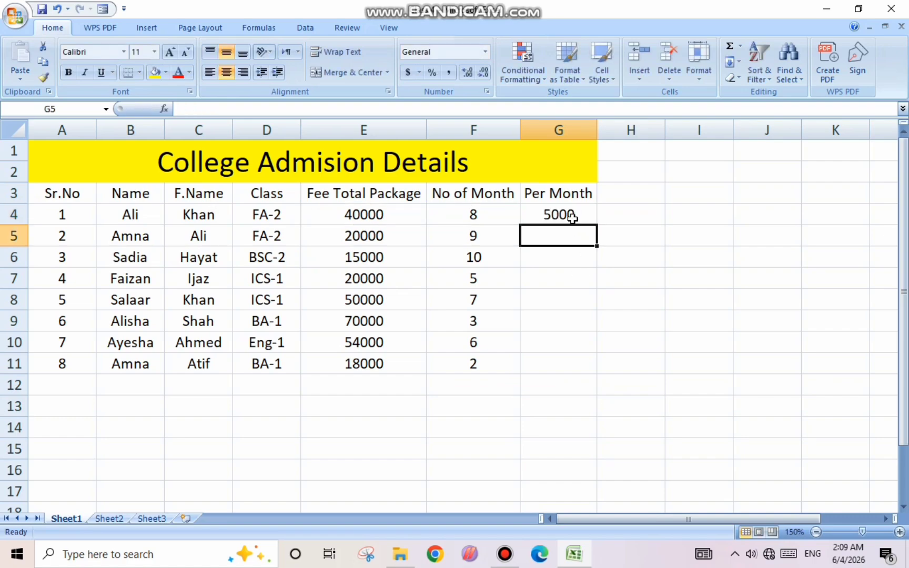
{"action": "left_click", "coordinate": [559, 217]}
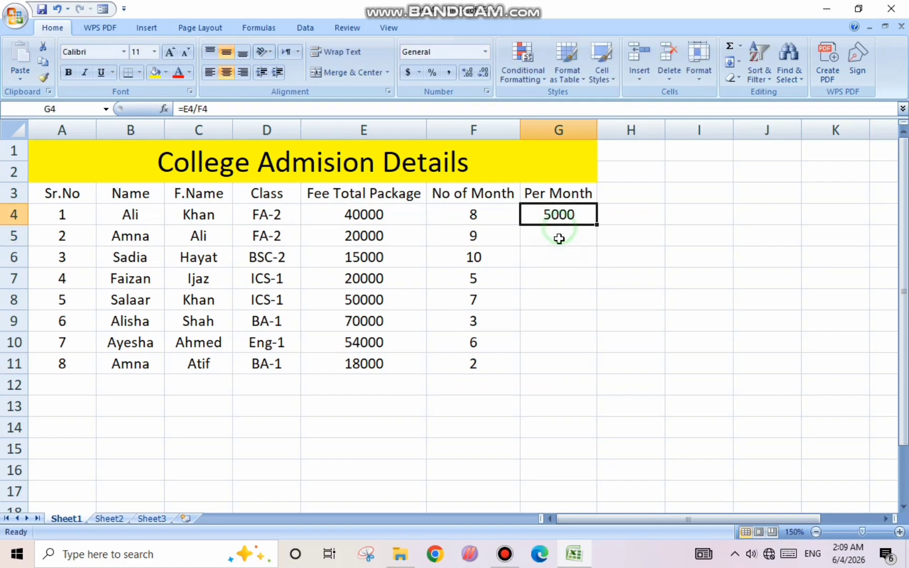
Copy the per-month formula from G4 down through G11 for the remaining students.
{"action": "left_click", "coordinate": [559, 238]}
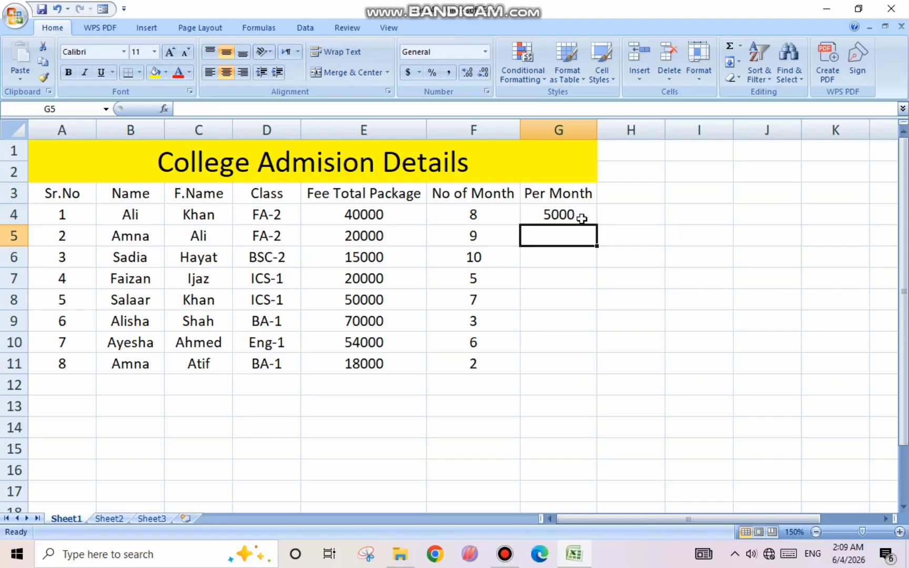
{"action": "left_click", "coordinate": [471, 212]}
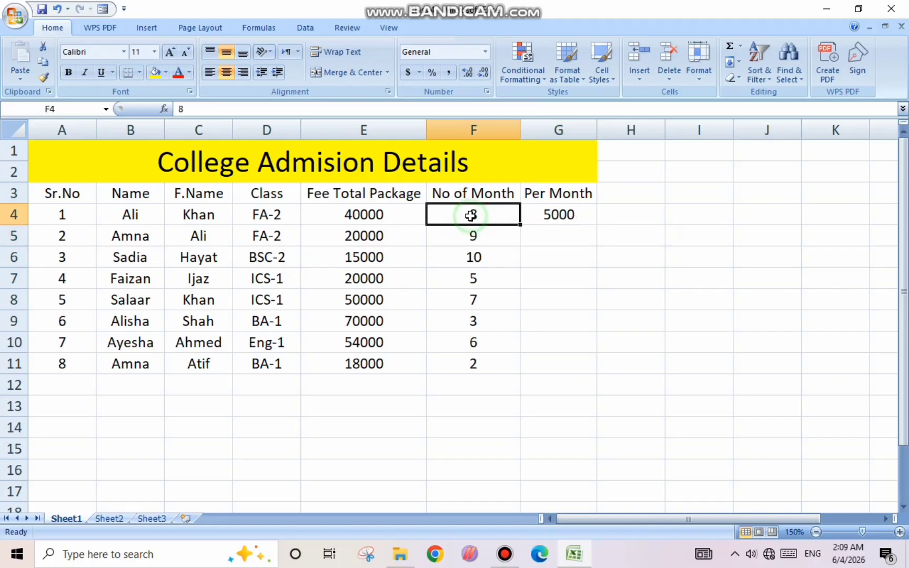
{"action": "left_click", "coordinate": [341, 212]}
{"action": "left_click", "coordinate": [534, 215]}
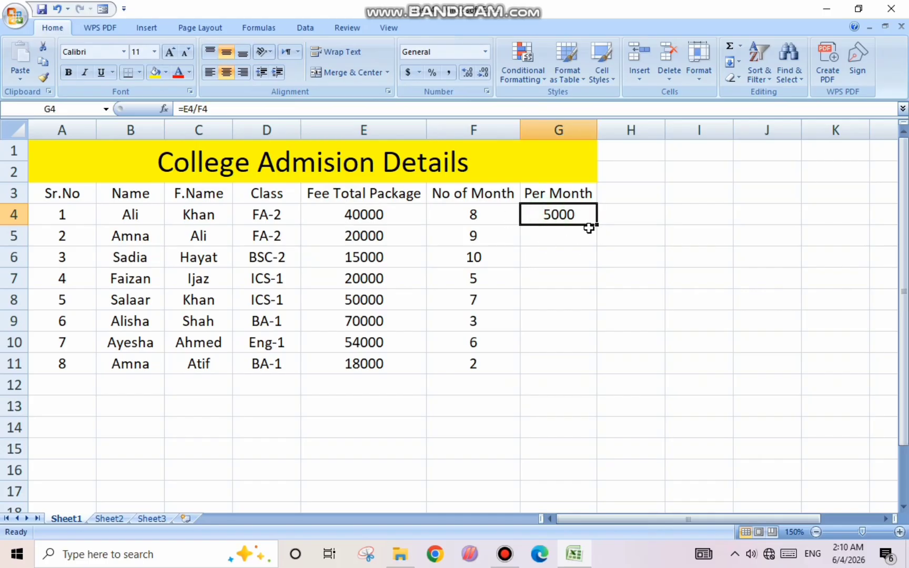
{"action": "left_click_drag", "start_coordinate": [599, 227], "coordinate": [591, 373]}
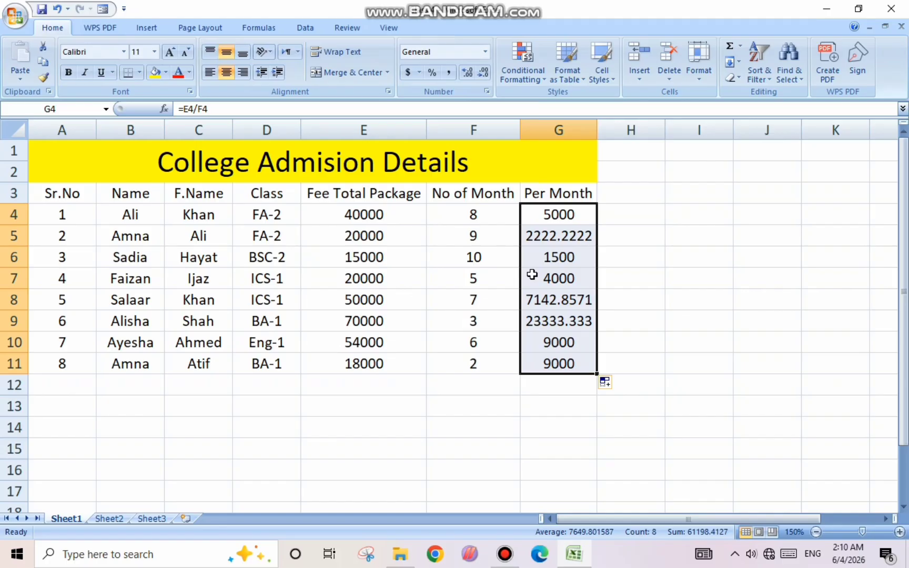
Check each per-month fee in G5:G11 against the number of months in its row, and the last row's fee package too.
{"action": "left_click", "coordinate": [564, 238]}
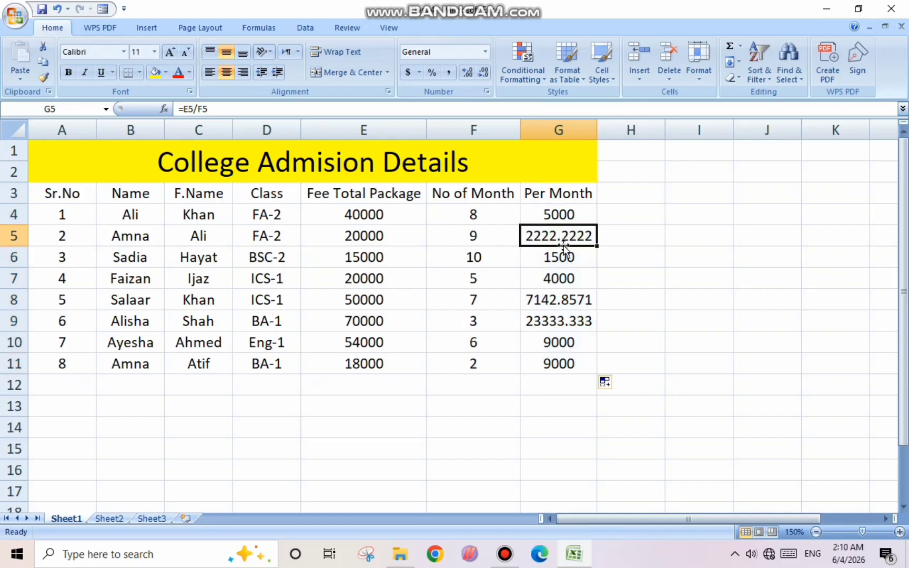
{"action": "left_click", "coordinate": [484, 238]}
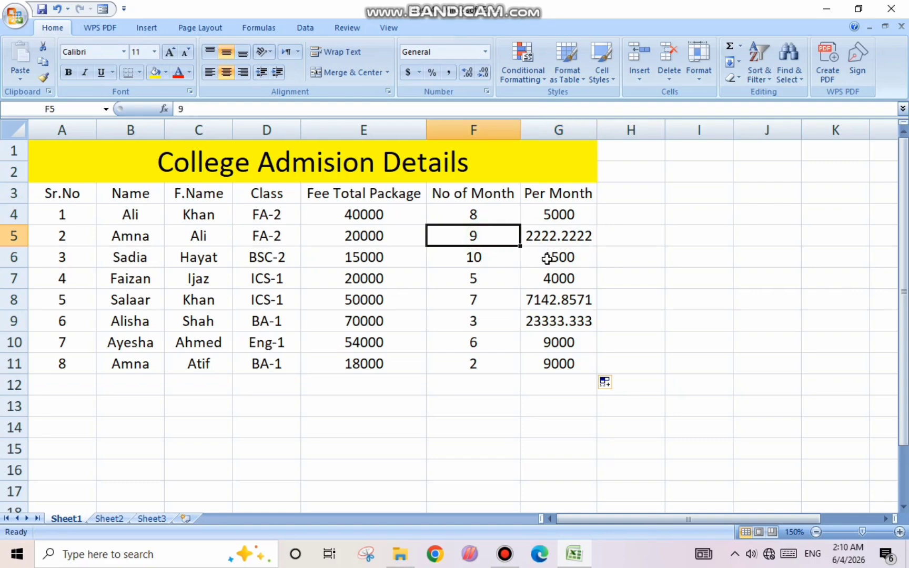
{"action": "left_click", "coordinate": [547, 259]}
{"action": "left_click", "coordinate": [481, 258]}
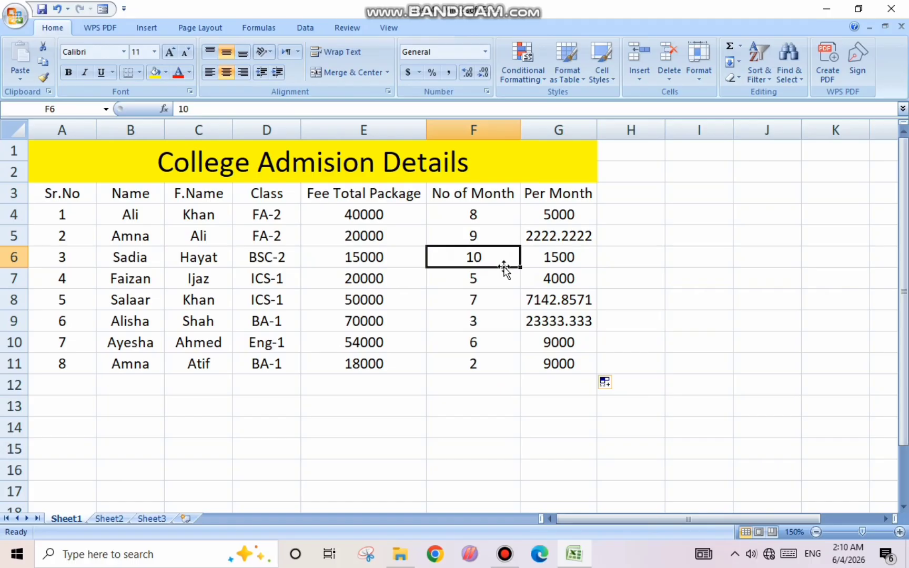
{"action": "left_click", "coordinate": [549, 277]}
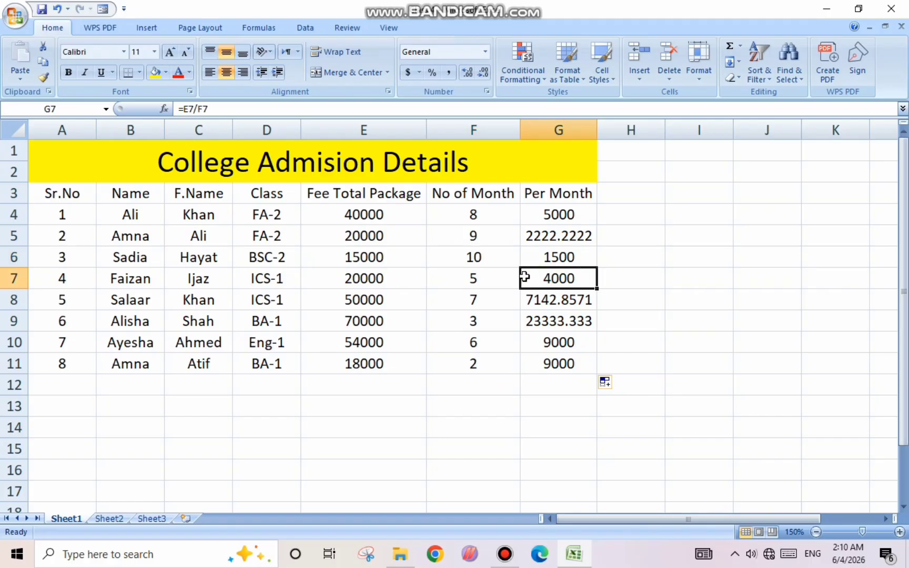
{"action": "left_click", "coordinate": [473, 278]}
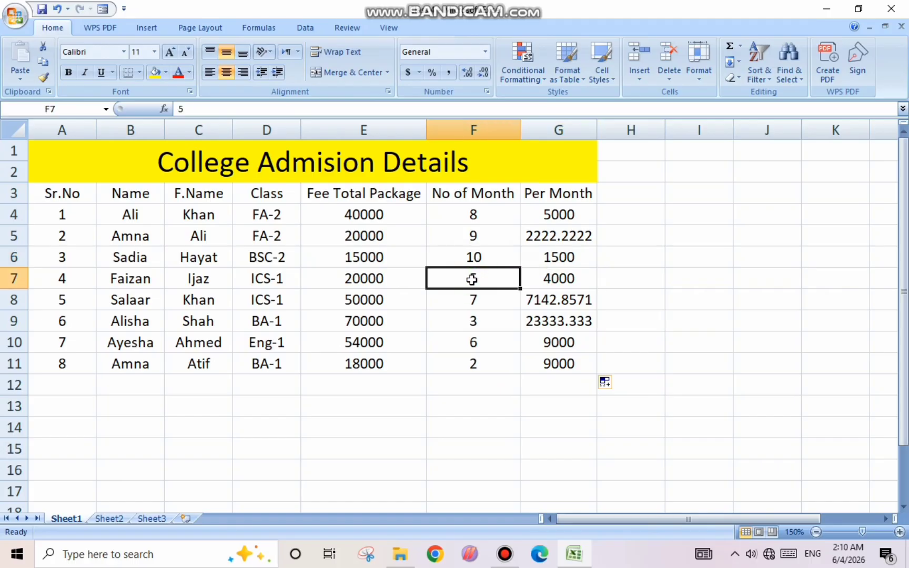
{"action": "left_click", "coordinate": [558, 301]}
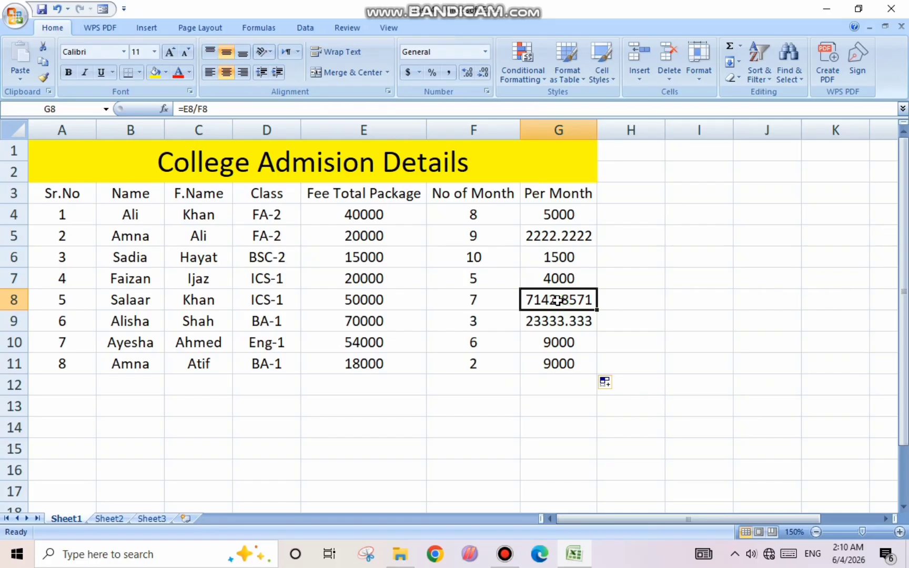
{"action": "left_click", "coordinate": [480, 307]}
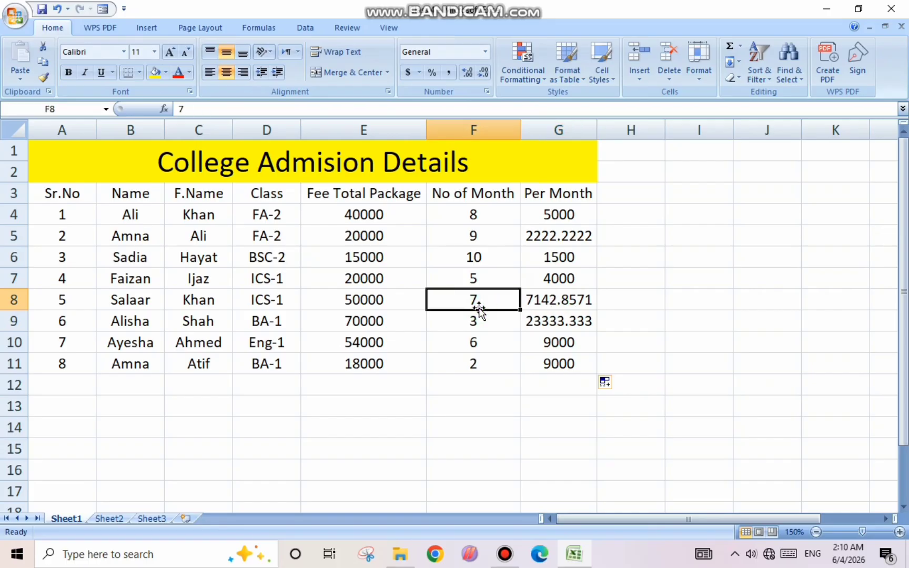
{"action": "left_click", "coordinate": [553, 324]}
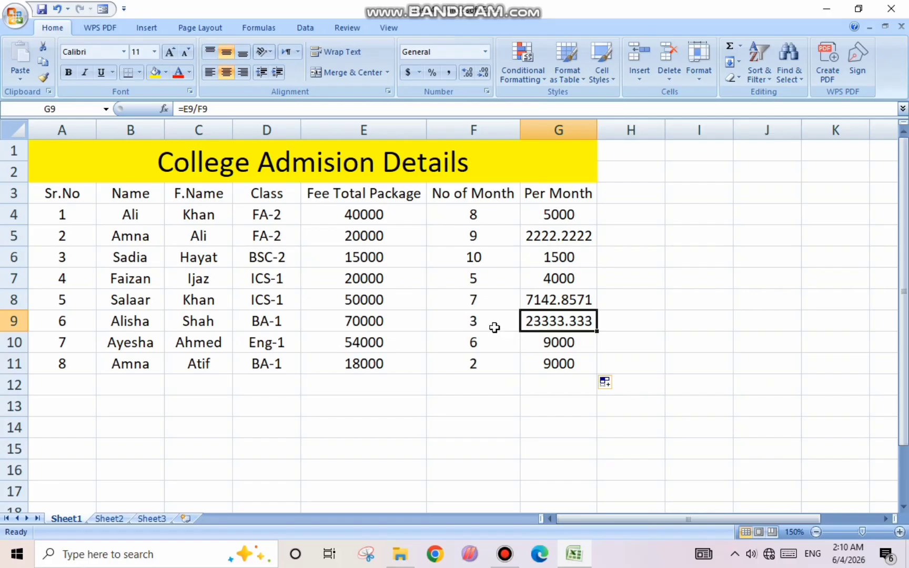
{"action": "left_click", "coordinate": [491, 326]}
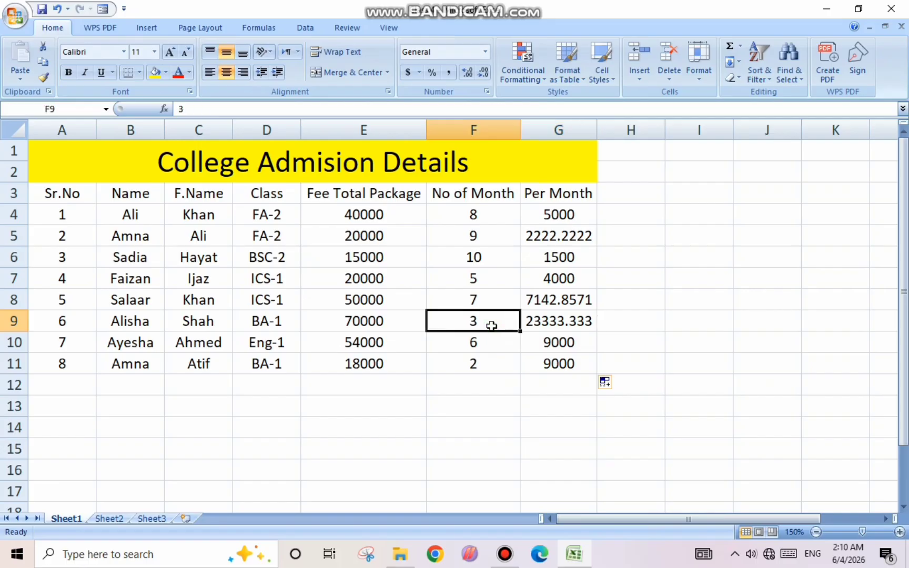
{"action": "left_click", "coordinate": [556, 343]}
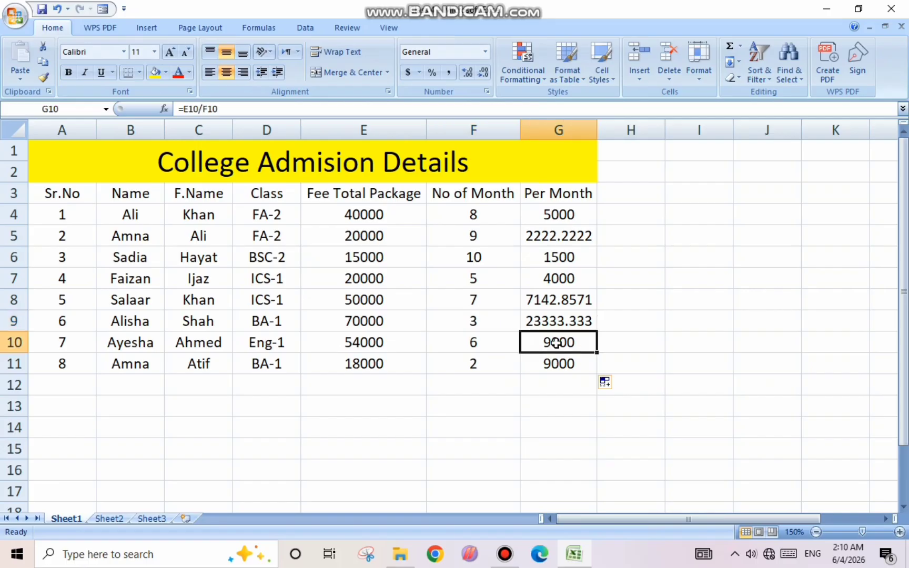
{"action": "left_click", "coordinate": [488, 343]}
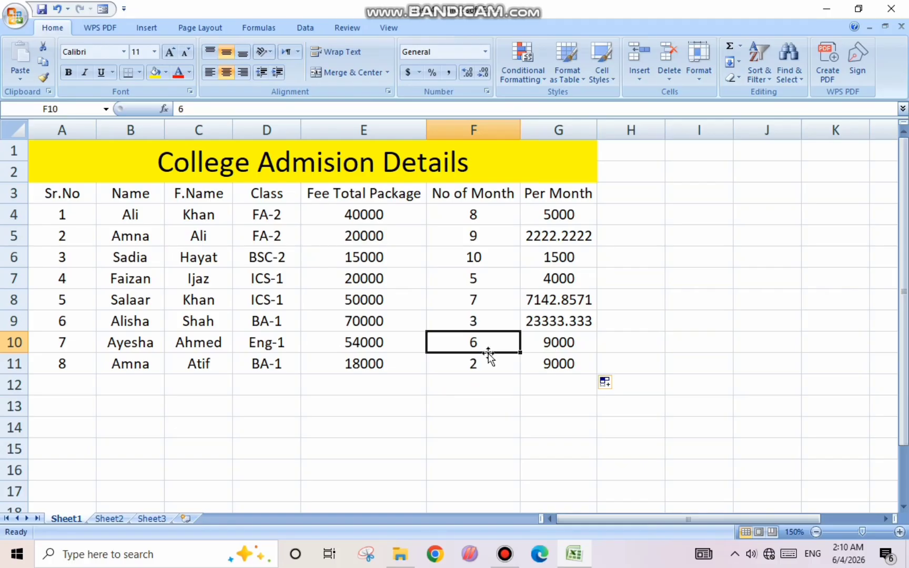
{"action": "left_click", "coordinate": [548, 367]}
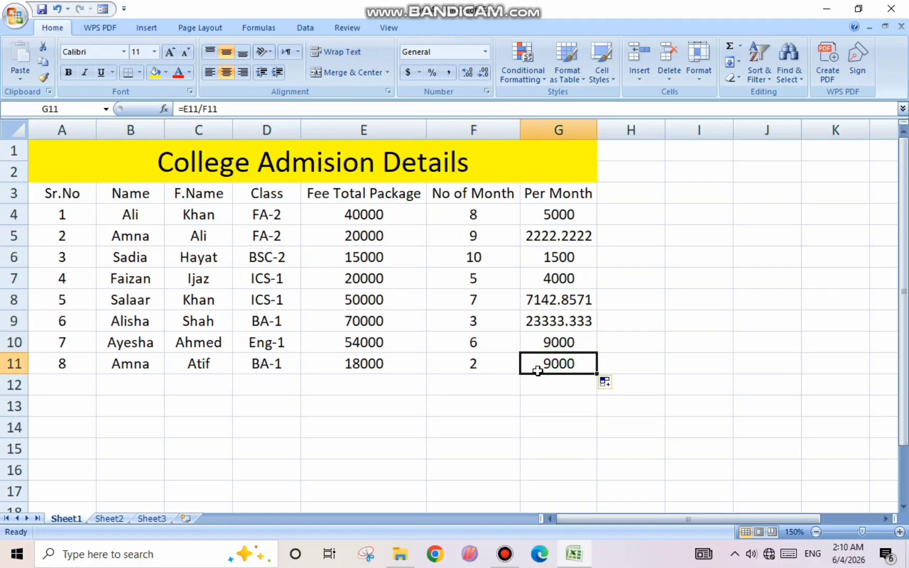
{"action": "left_click", "coordinate": [495, 368]}
{"action": "left_click", "coordinate": [531, 363]}
{"action": "left_click", "coordinate": [372, 364]}
{"action": "left_click", "coordinate": [461, 357]}
{"action": "left_click", "coordinate": [538, 365]}
Merge and center A13:F14 below the student table and enter the title My Car Instalment.
{"action": "scroll", "coordinate": [658, 410], "scroll_direction": "down", "scroll_amount": 20}
{"action": "scroll", "coordinate": [646, 410], "scroll_direction": "up", "scroll_amount": 20}
{"action": "scroll", "coordinate": [641, 397], "scroll_direction": "down", "scroll_amount": 1}
{"action": "left_click", "coordinate": [54, 350]}
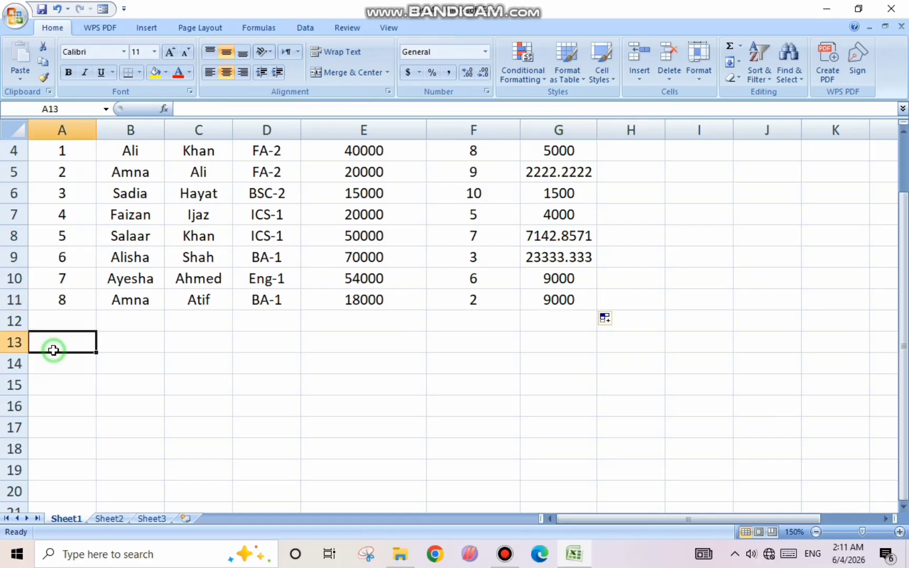
{"action": "left_click_drag", "start_coordinate": [53, 350], "coordinate": [469, 365]}
{"action": "left_click", "coordinate": [354, 73]}
{"action": "type", "text": "My "}
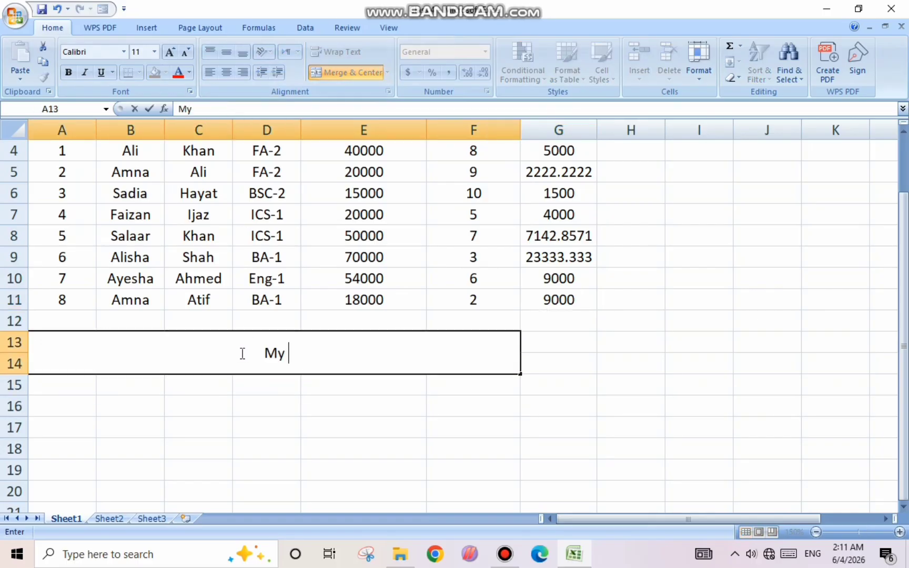
{"action": "type", "text": "Car Instalment"}
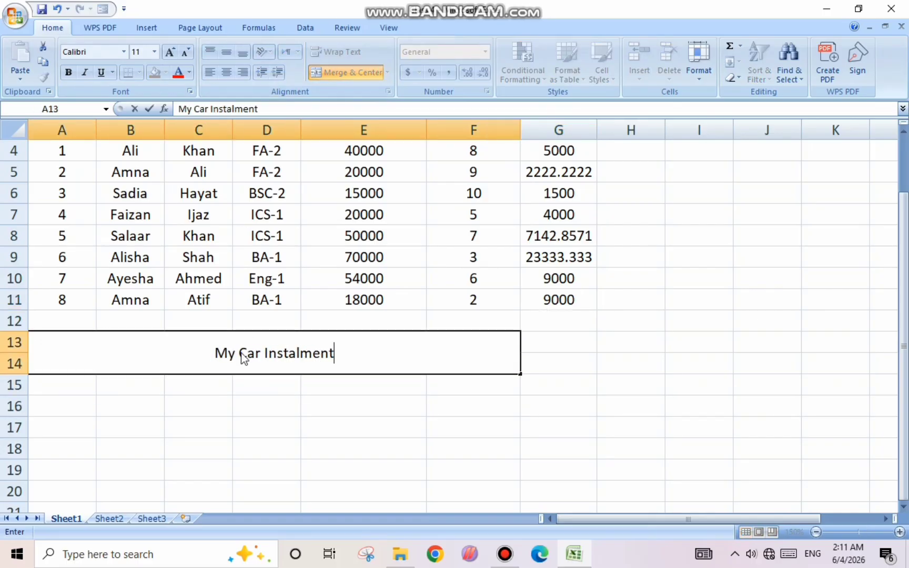
Enlarge the My Car Instalment title to font size 24 and make it bold.
{"action": "left_click", "coordinate": [264, 354]}
{"action": "left_click", "coordinate": [170, 53]}
{"action": "left_click", "coordinate": [170, 53]}
{"action": "left_click", "coordinate": [170, 53]}
{"action": "left_click", "coordinate": [170, 52]}
{"action": "left_click", "coordinate": [170, 52]}
{"action": "left_click", "coordinate": [170, 53]}
{"action": "left_click", "coordinate": [170, 53]}
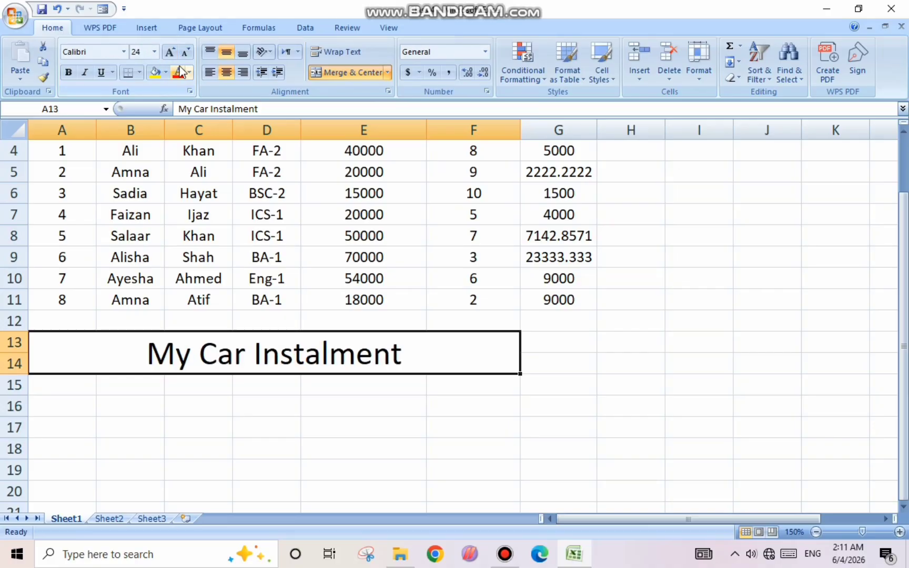
{"action": "left_click", "coordinate": [68, 73]}
{"action": "left_click", "coordinate": [199, 428]}
Enter the headings Sr. no, Name and Total cost in A15:C15 under the new title.
{"action": "left_click", "coordinate": [53, 385]}
{"action": "type", "text": "S"}
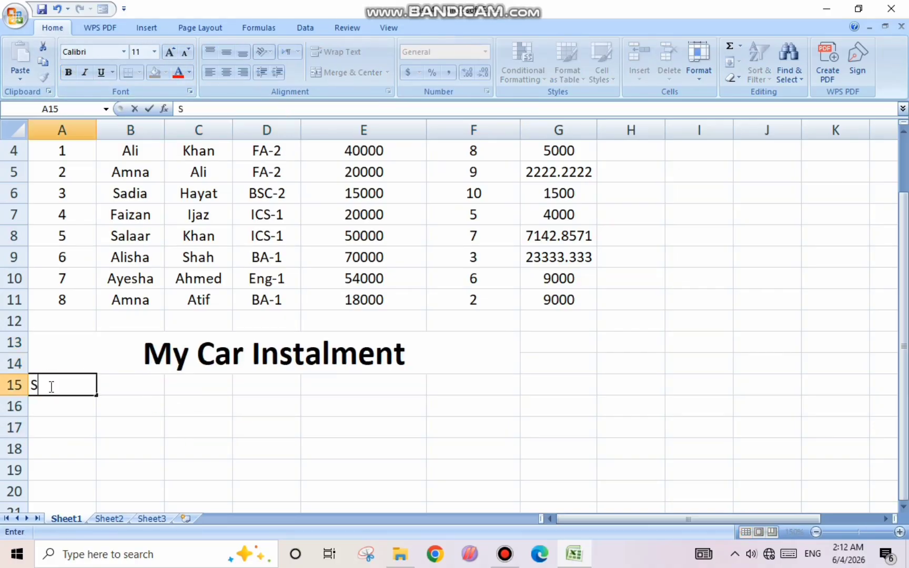
{"action": "type", "text": "r.no"}
{"action": "key", "text": "Tab"}
{"action": "type", "text": "Name"}
{"action": "key", "text": "Tab"}
{"action": "type", "text": "To"}
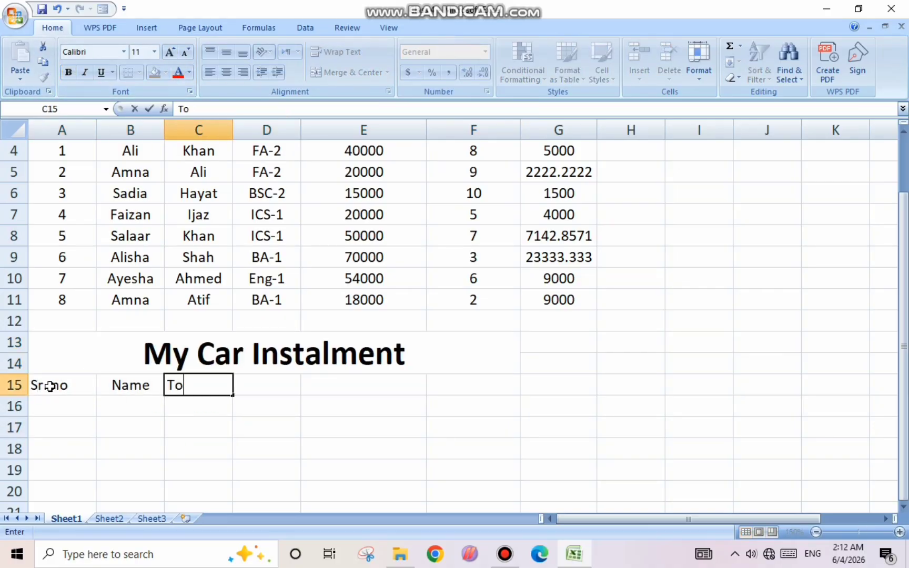
{"action": "type", "text": "tal Amount"}
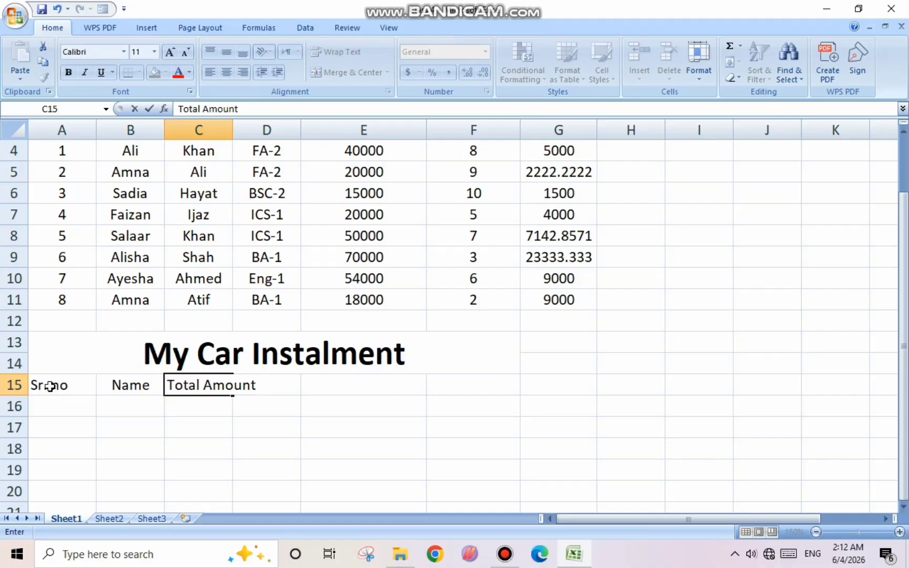
{"action": "key", "text": "BackSpace"}
{"action": "key", "text": "BackSpace"}
{"action": "key", "text": "BackSpace"}
{"action": "key", "text": "BackSpace"}
{"action": "key", "text": "BackSpace"}
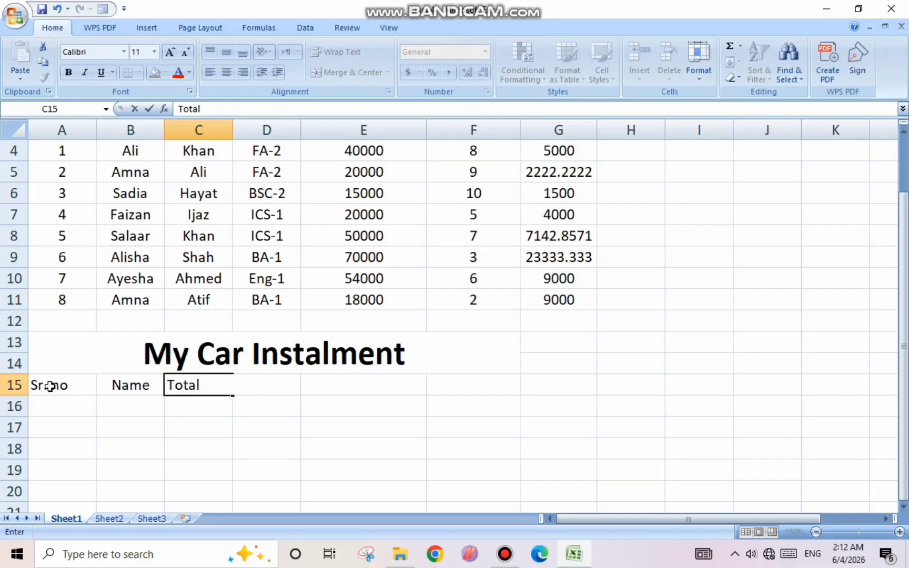
{"action": "type", "text": "cost"}
{"action": "key", "text": "Tab"}
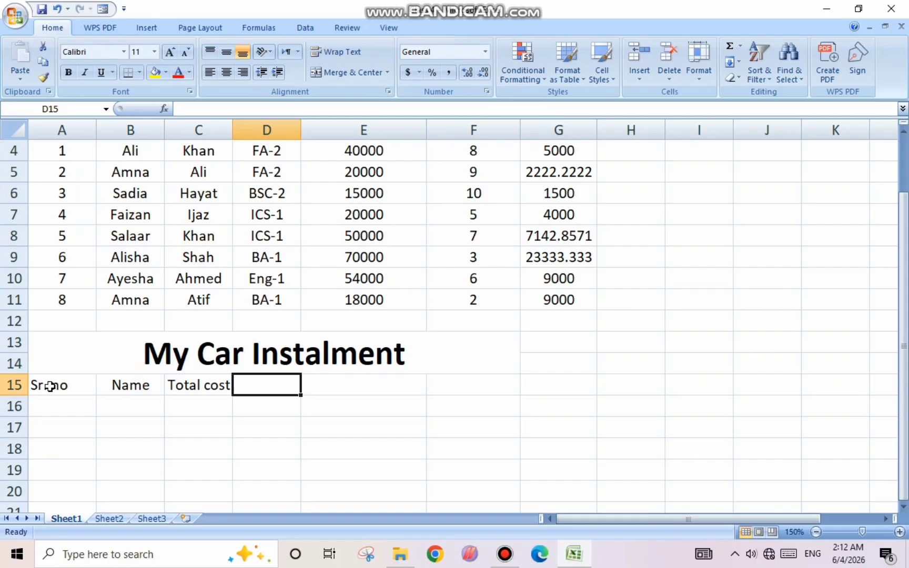
Fill the merged My Car Instalment title cell with yellow.
{"action": "left_click", "coordinate": [133, 341]}
{"action": "left_click", "coordinate": [155, 72]}
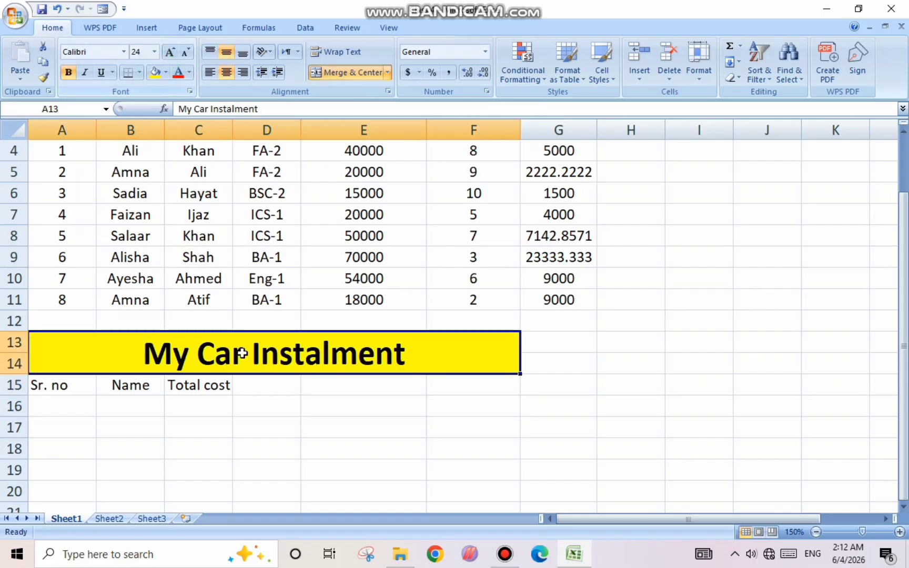
Enter the headings 8 month, 9 month, 10 month and 15 month in D15:G15.
{"action": "left_click", "coordinate": [260, 388]}
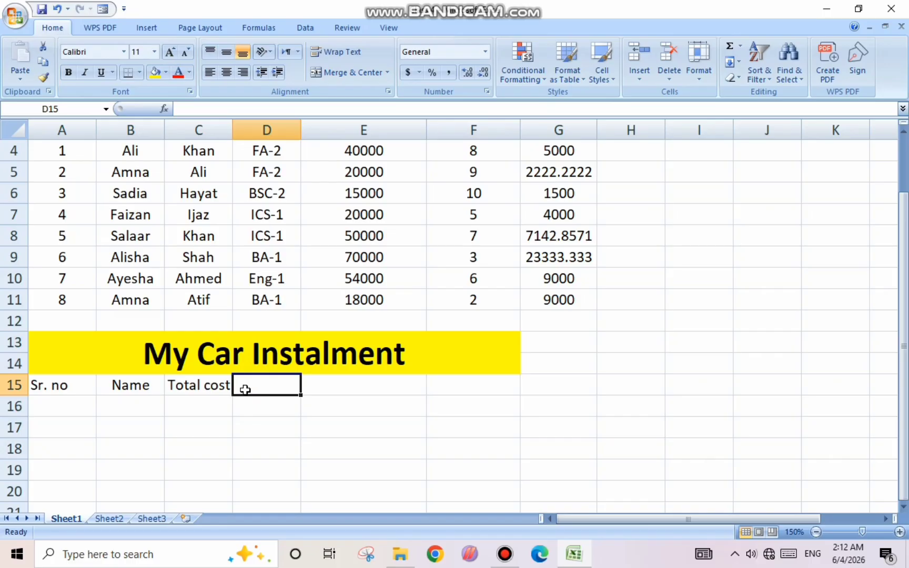
{"action": "type", "text": "8"}
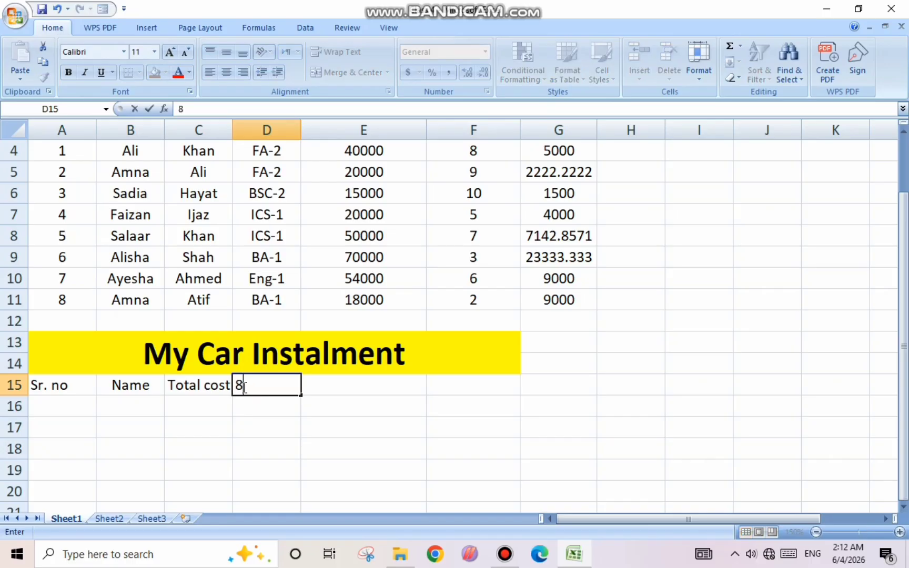
{"action": "type", "text": " month"}
{"action": "key", "text": "Tab"}
{"action": "type", "text": "9"}
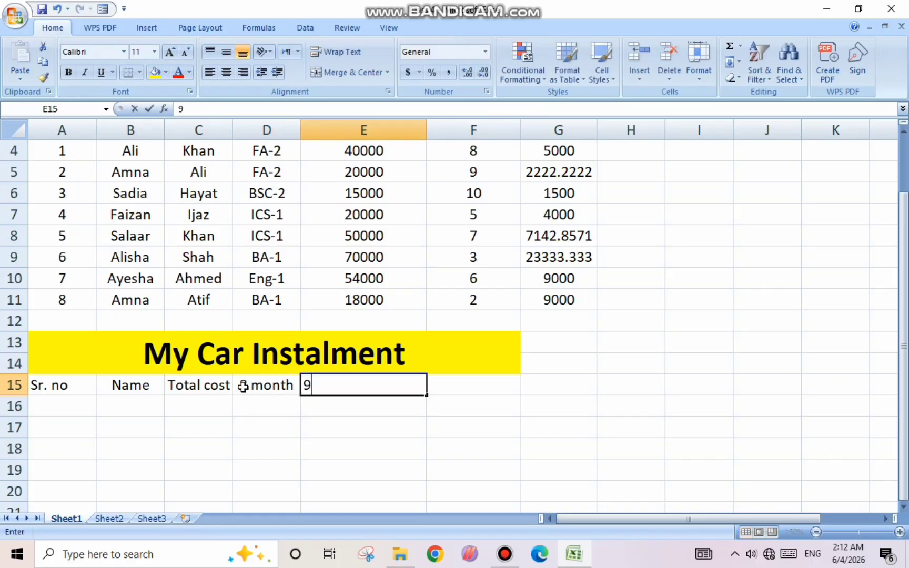
{"action": "type", "text": " month"}
{"action": "key", "text": "Tab"}
{"action": "type", "text": "10"}
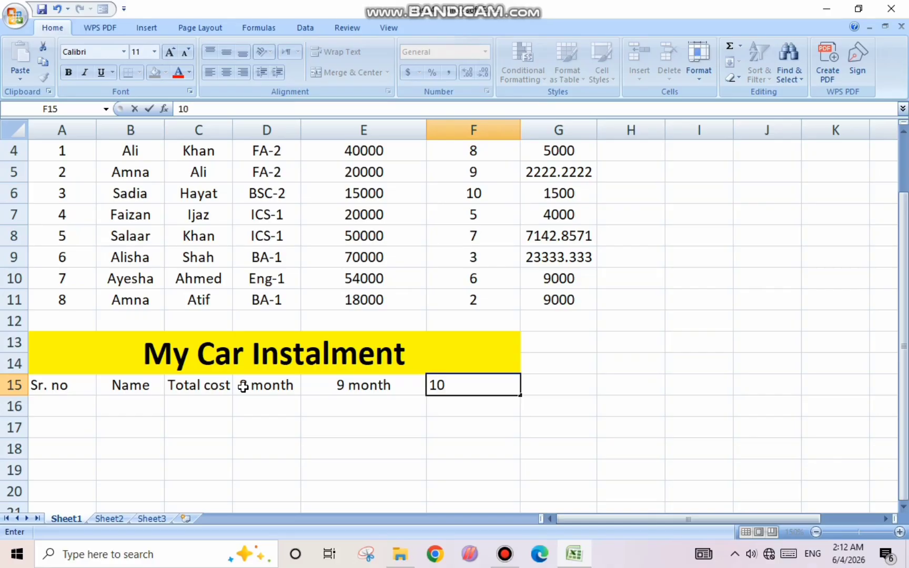
{"action": "type", "text": " month"}
{"action": "key", "text": "Tab"}
{"action": "type", "text": "15 "}
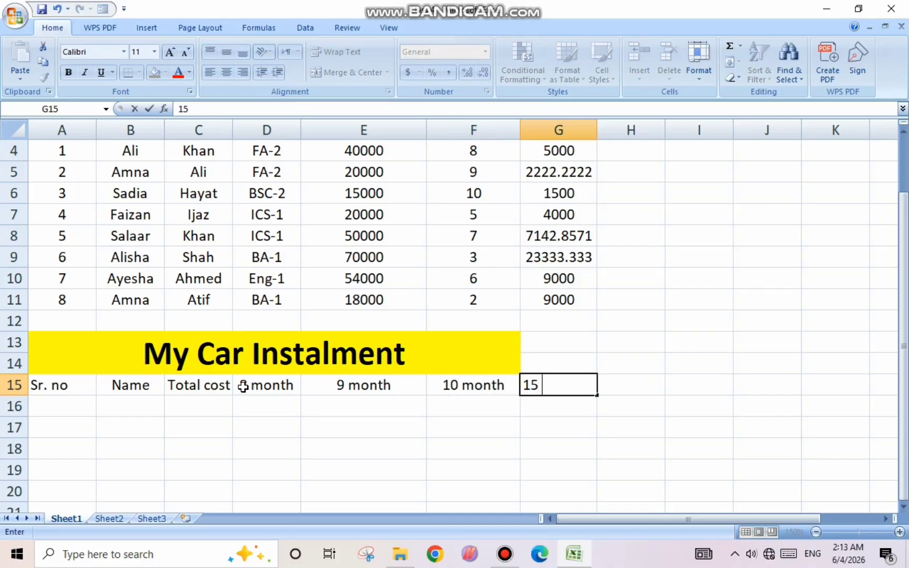
{"action": "type", "text": "month"}
Extend the merged, centered My Car Instalment title across column G so it covers A13:G14.
{"action": "left_click_drag", "start_coordinate": [257, 348], "coordinate": [560, 358]}
{"action": "left_click", "coordinate": [351, 74]}
{"action": "left_click", "coordinate": [315, 409]}
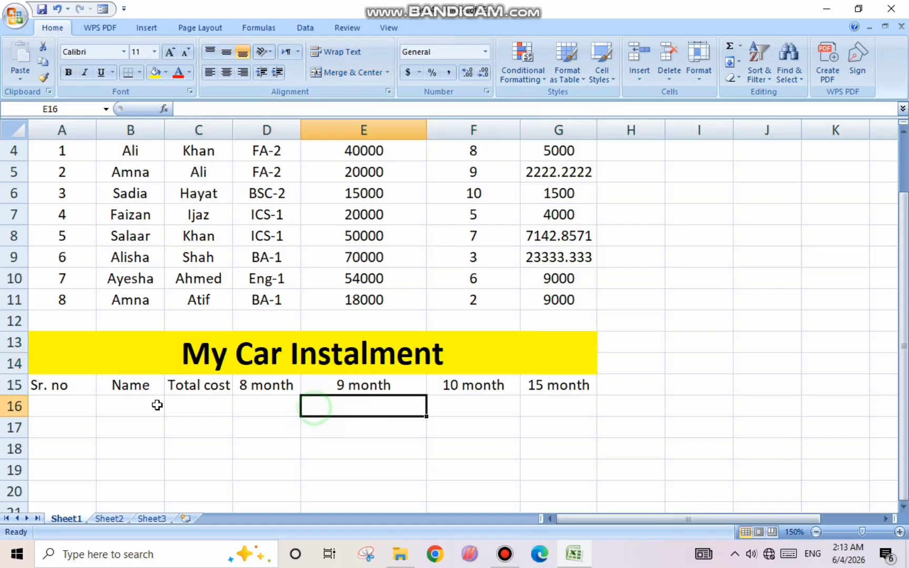
Number the rows of the car instalment table 1 to 5 in A16:A20 under Sr. no.
{"action": "left_click", "coordinate": [69, 402]}
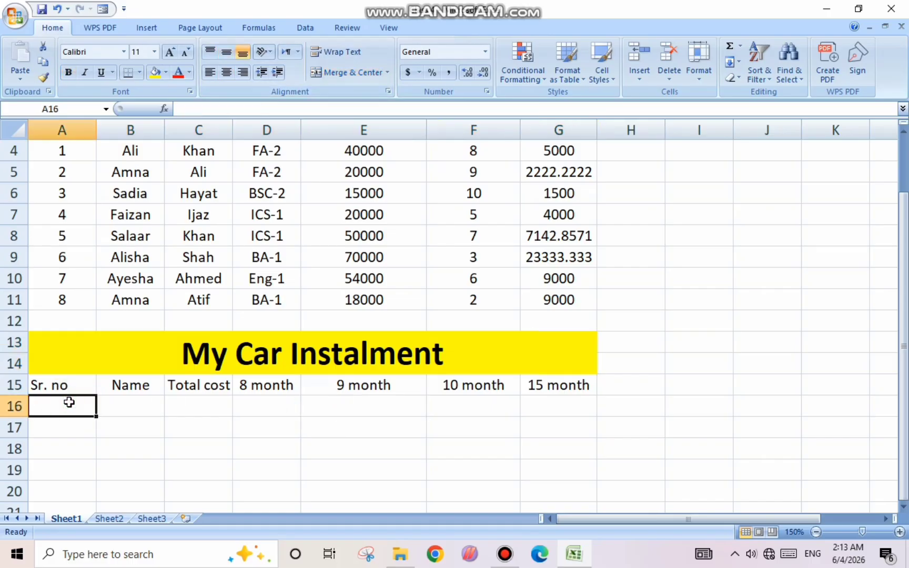
{"action": "type", "text": "1"}
{"action": "key", "text": "Return"}
{"action": "type", "text": "2"}
{"action": "key", "text": "Return"}
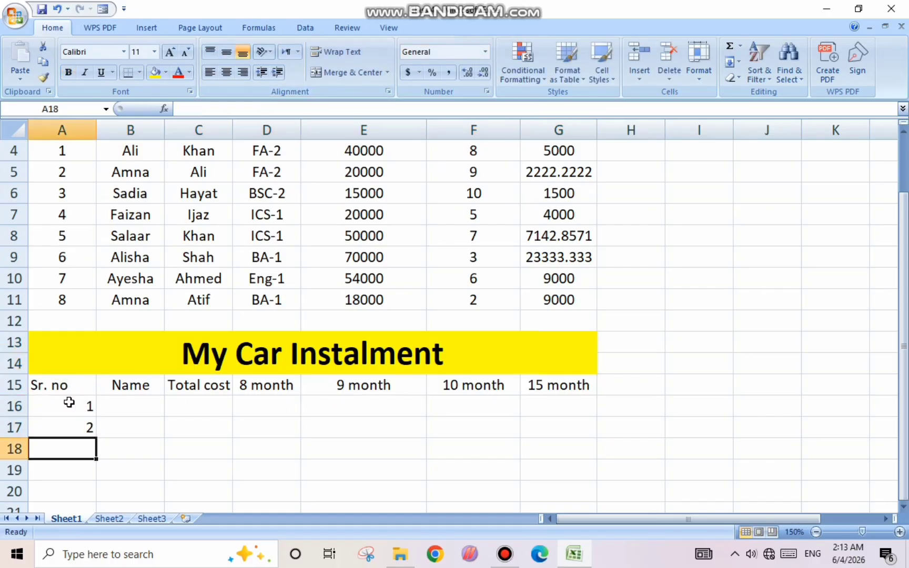
{"action": "type", "text": "3"}
{"action": "left_click", "coordinate": [904, 301]}
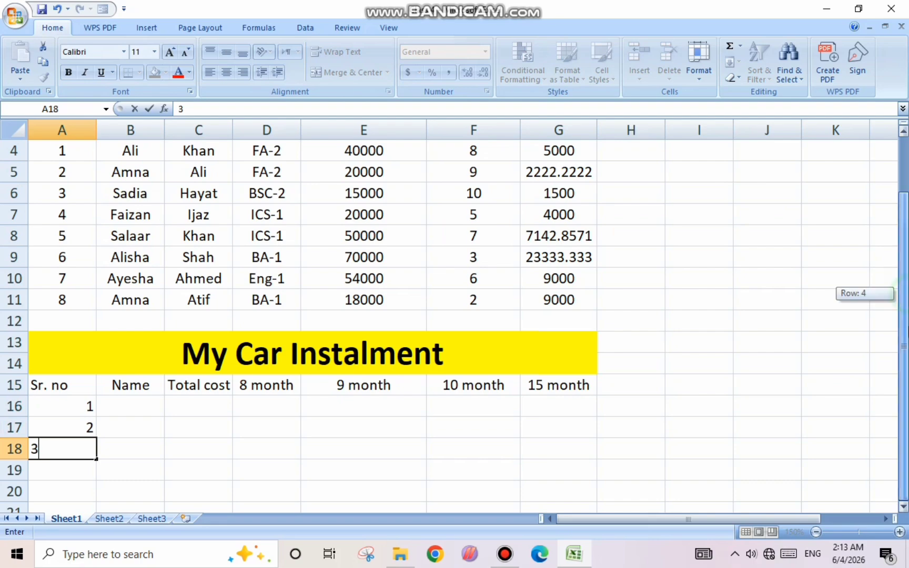
{"action": "left_click_drag", "start_coordinate": [87, 406], "coordinate": [100, 497]}
Enter five customers' first names in B16:B20 under Name, one per row.
{"action": "left_click", "coordinate": [130, 406]}
{"action": "type", "text": "Ali"}
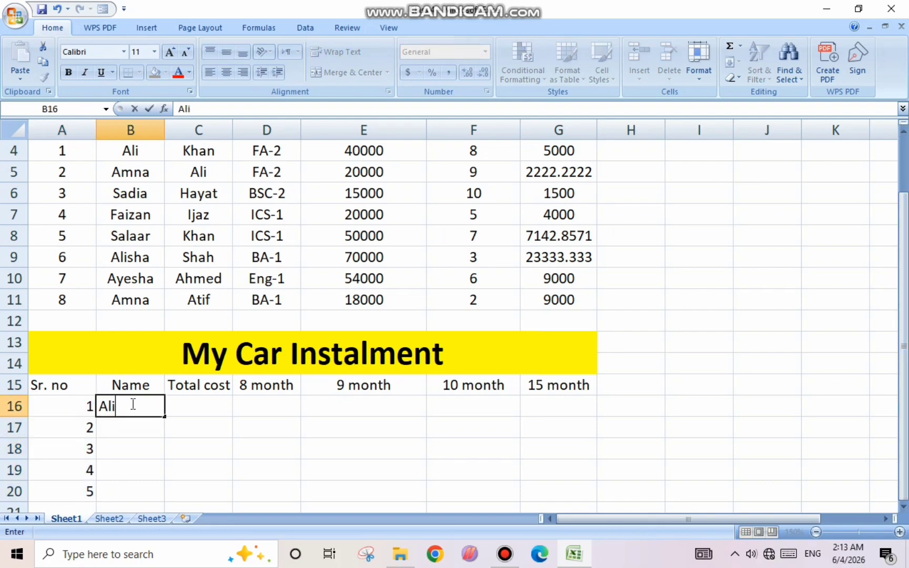
{"action": "key", "text": "Return"}
{"action": "type", "text": "Faizan"}
{"action": "key", "text": "Return"}
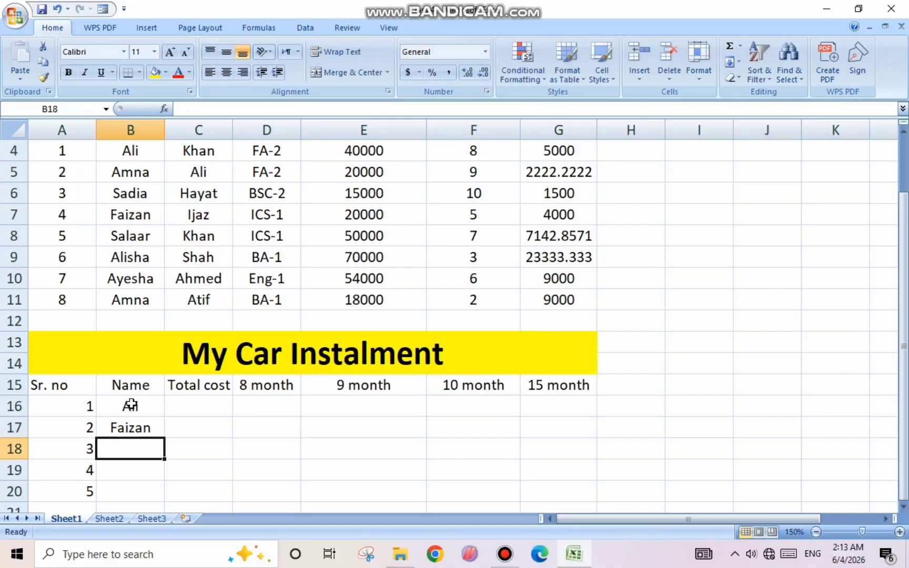
{"action": "type", "text": "Alisha"}
{"action": "key", "text": "Return"}
{"action": "type", "text": "Raza"}
{"action": "key", "text": "Return"}
{"action": "type", "text": "Zain"}
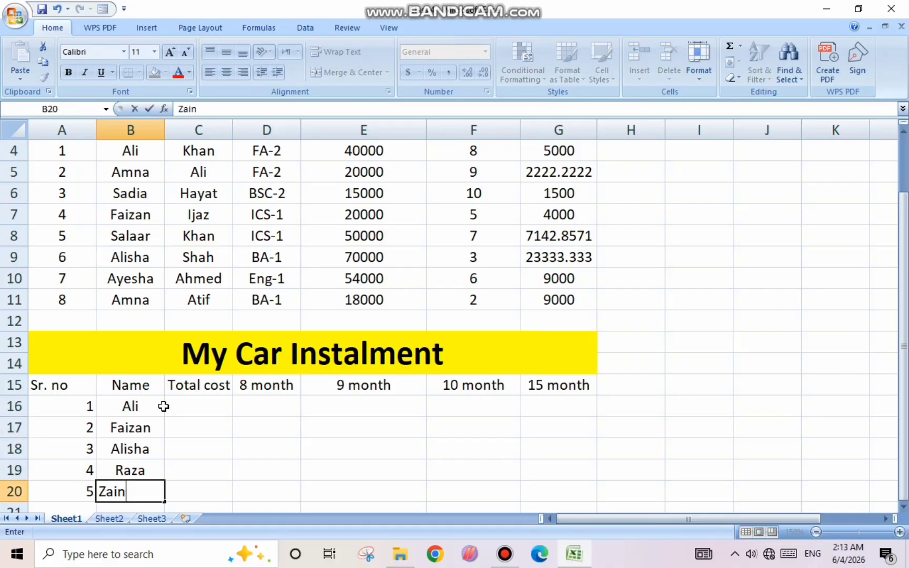
Enter a total cost of 500000 for the first customer in C16.
{"action": "left_click", "coordinate": [196, 405]}
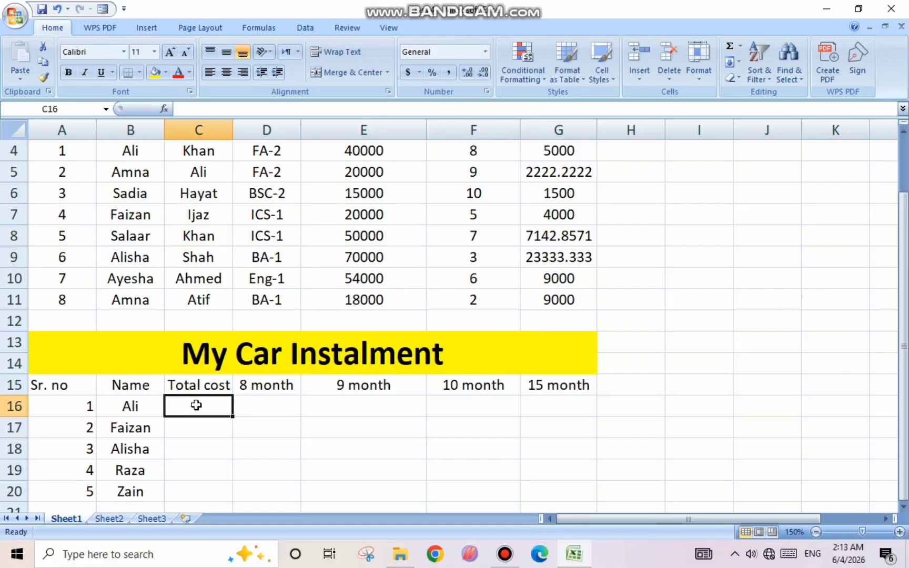
{"action": "type", "text": "5000"}
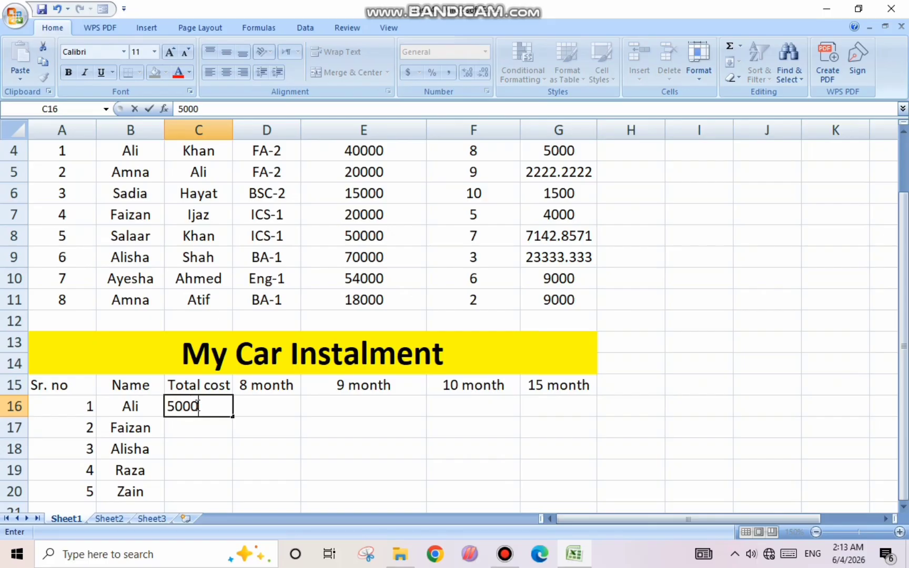
{"action": "type", "text": "00"}
{"action": "left_click", "coordinate": [269, 405]}
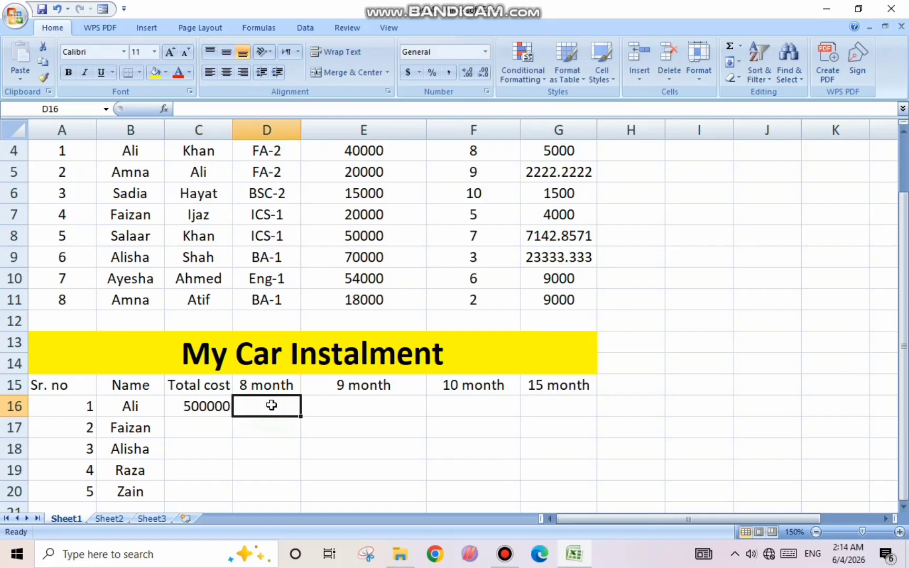
Insert a column before the 8 month column and enter the heading Veh Name in D15.
{"action": "left_click", "coordinate": [230, 128]}
{"action": "right_click", "coordinate": [279, 131]}
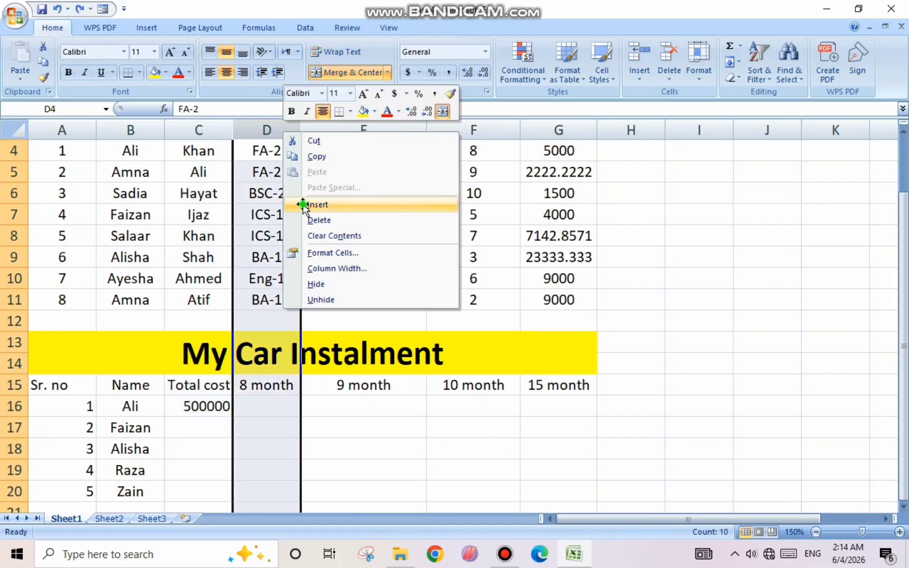
{"action": "left_click", "coordinate": [310, 205]}
{"action": "left_click", "coordinate": [262, 387]}
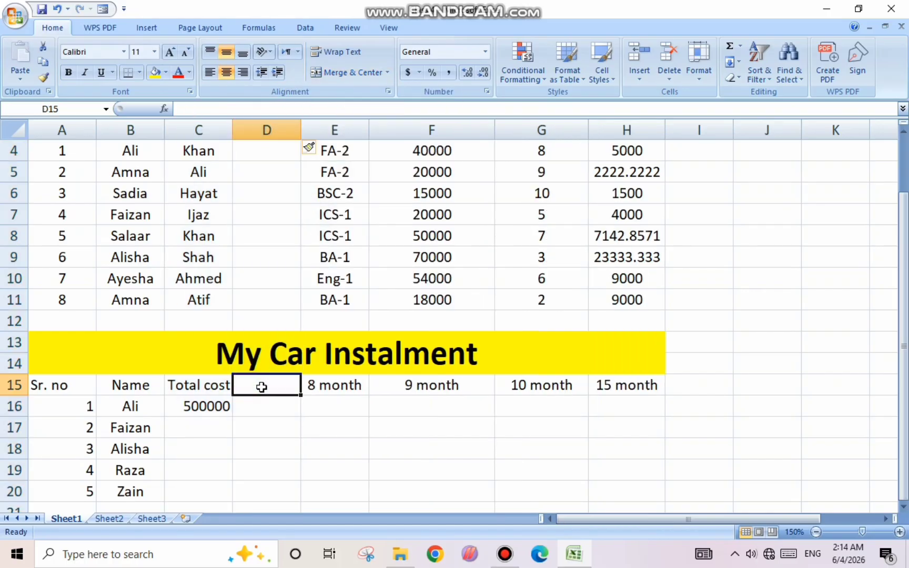
{"action": "type", "text": "Veh Nam"}
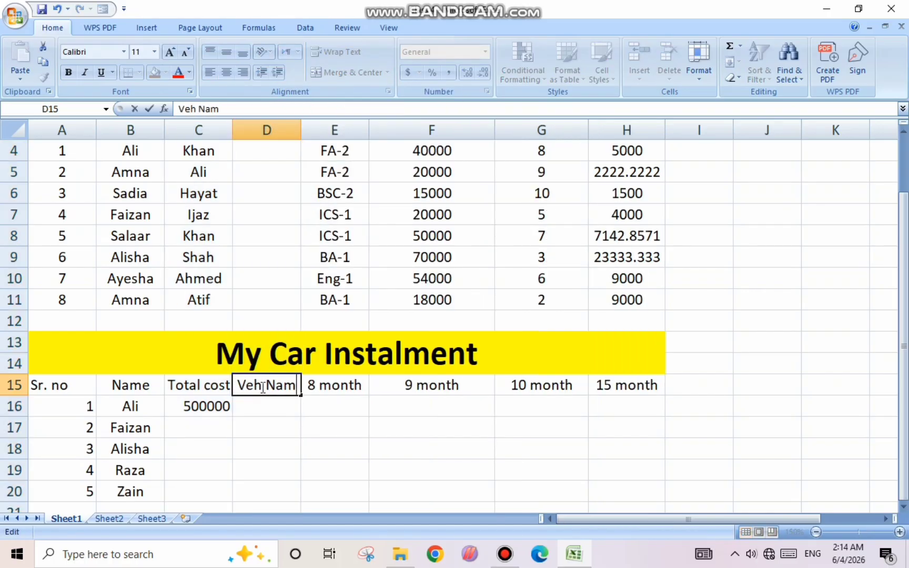
{"action": "type", "text": "e"}
Enter vehicle Mehran in D16 and XLI in D17, with a total cost of 900000 in C17.
{"action": "left_click", "coordinate": [252, 407]}
{"action": "type", "text": "Mehran"}
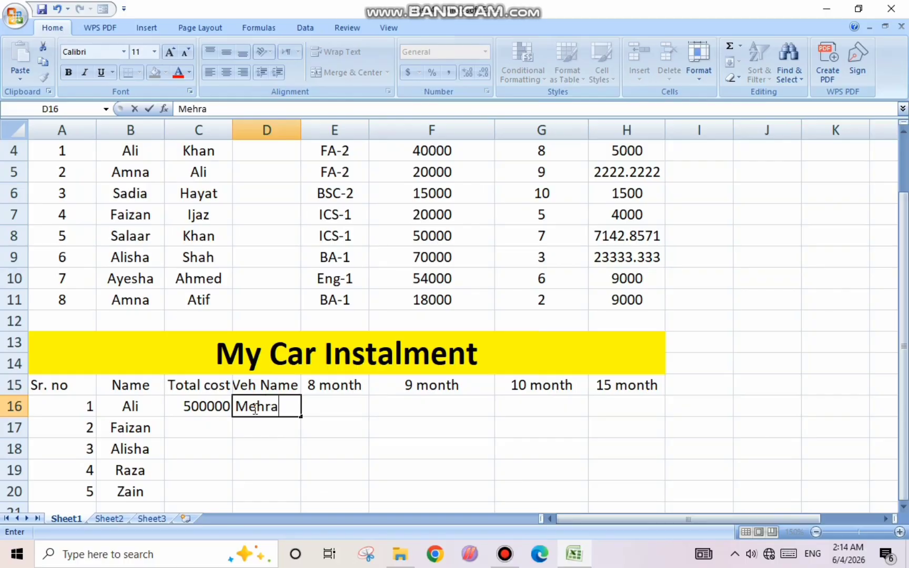
{"action": "key", "text": "Return"}
{"action": "type", "text": "XLI"}
{"action": "key", "text": "Left"}
{"action": "type", "text": "900000"}
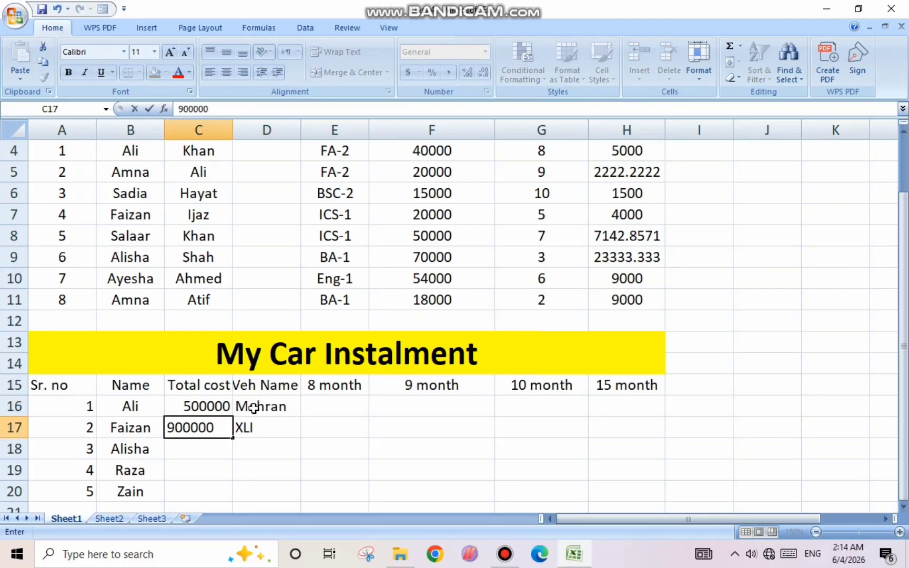
{"action": "key", "text": "Return"}
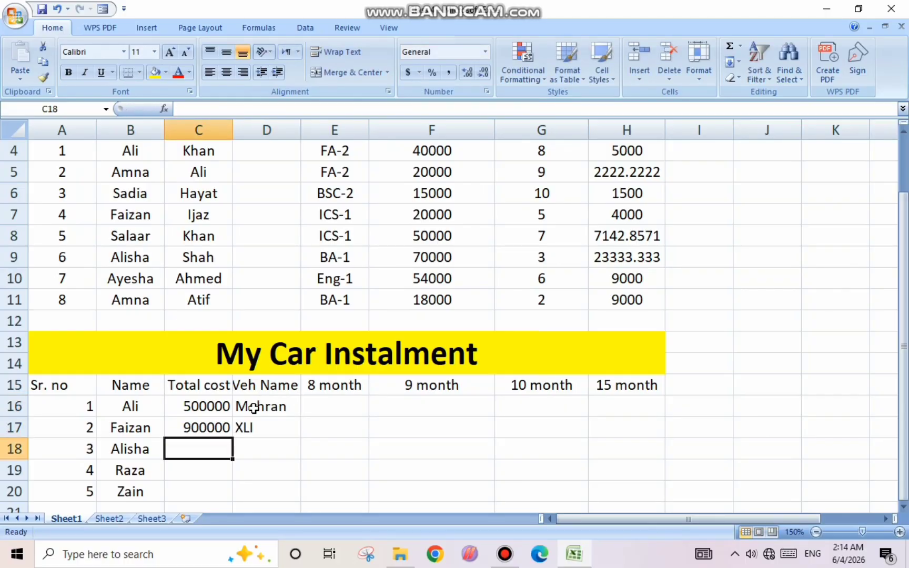
Fill row 18 with vehicle CD 70 in D18 and a total cost of 74000 in C18.
{"action": "type", "text": "7"}
{"action": "key", "text": "Right"}
{"action": "type", "text": "CD 7"}
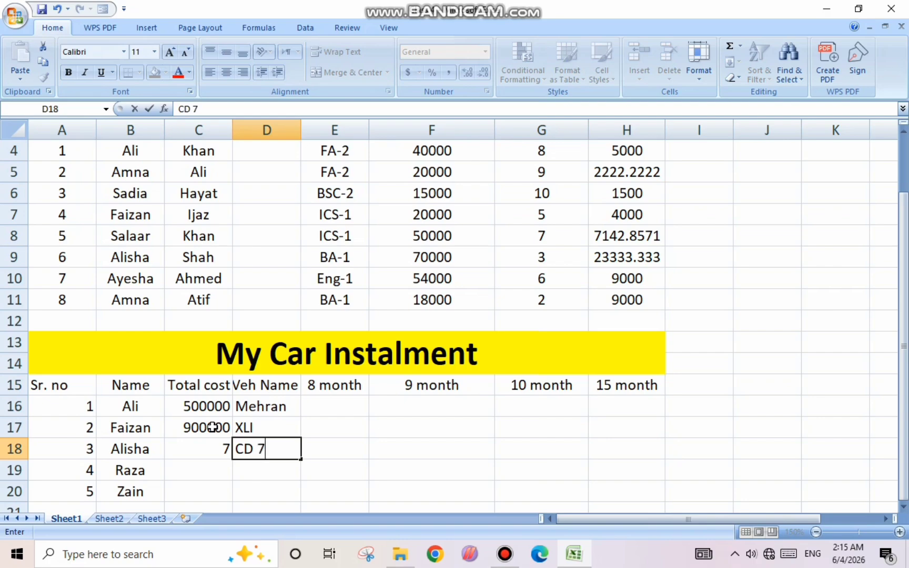
{"action": "type", "text": "0"}
{"action": "key", "text": "Left"}
{"action": "type", "text": "74000"}
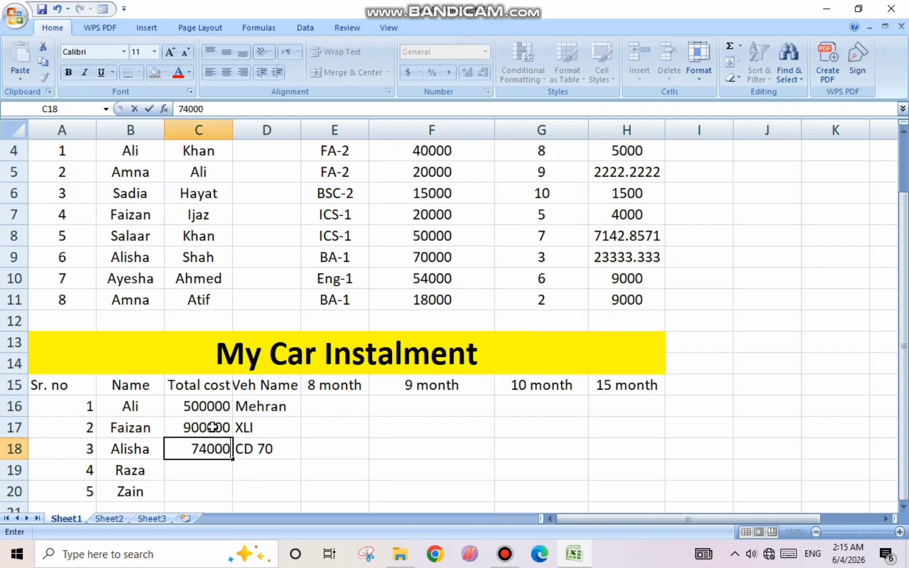
Fill row 19 with vehicle itz in D19 and a total cost of 1200000 in C19.
{"action": "key", "text": "Right"}
{"action": "key", "text": "Down"}
{"action": "type", "text": "Veh Name"}
{"action": "left_click", "coordinate": [213, 427], "text": "shift"}
{"action": "type", "text": "i"}
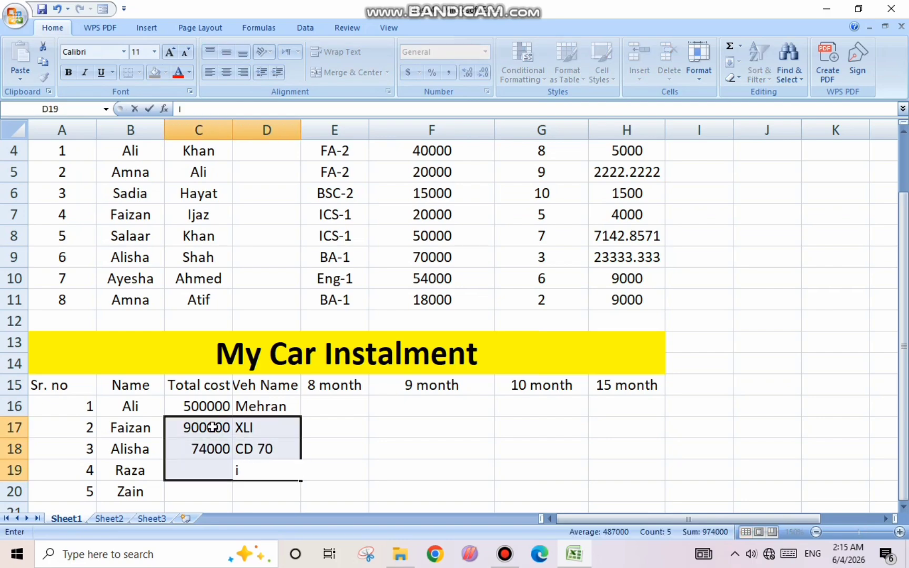
{"action": "type", "text": "tz"}
{"action": "key", "text": "Left"}
{"action": "type", "text": "1200"}
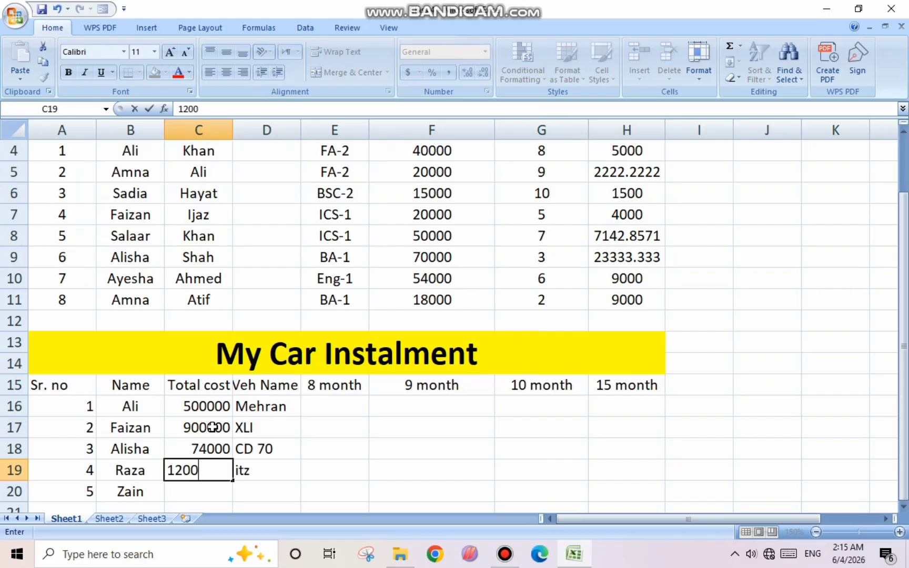
{"action": "type", "text": "000"}
Fill row 20 with vehicle High roof in D20 and a total cost of 500000 in C20.
{"action": "key", "text": "Right"}
{"action": "key", "text": "Down"}
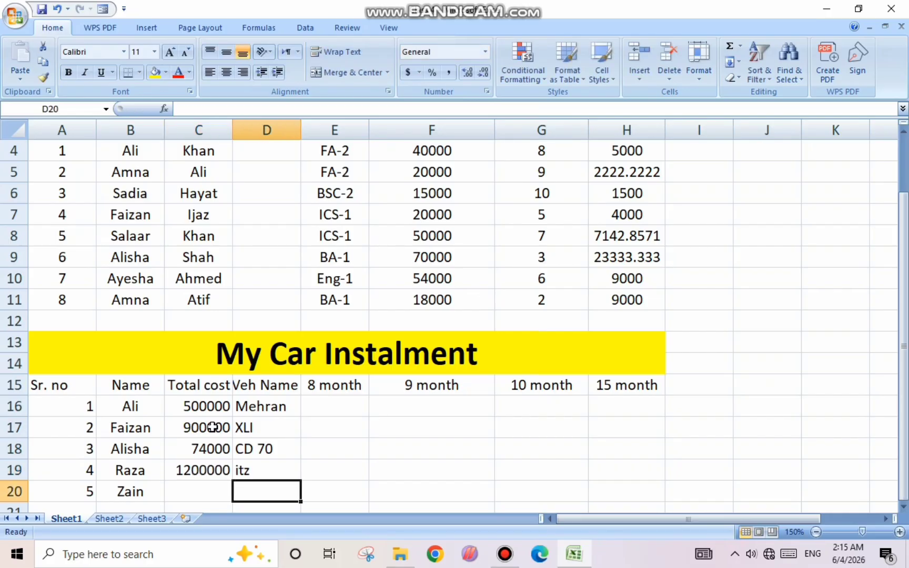
{"action": "type", "text": "High roof"}
{"action": "key", "text": "Left"}
{"action": "type", "text": "50"}
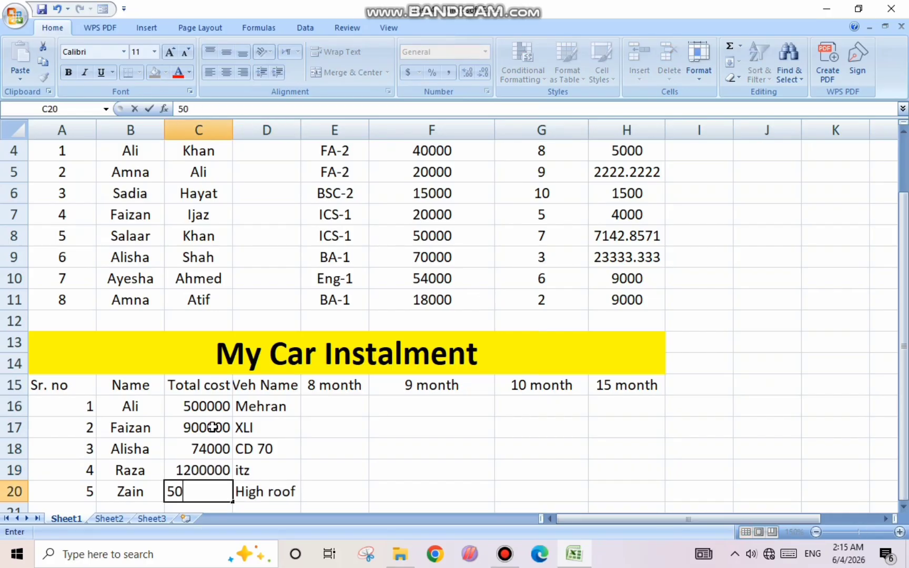
{"action": "type", "text": "0000"}
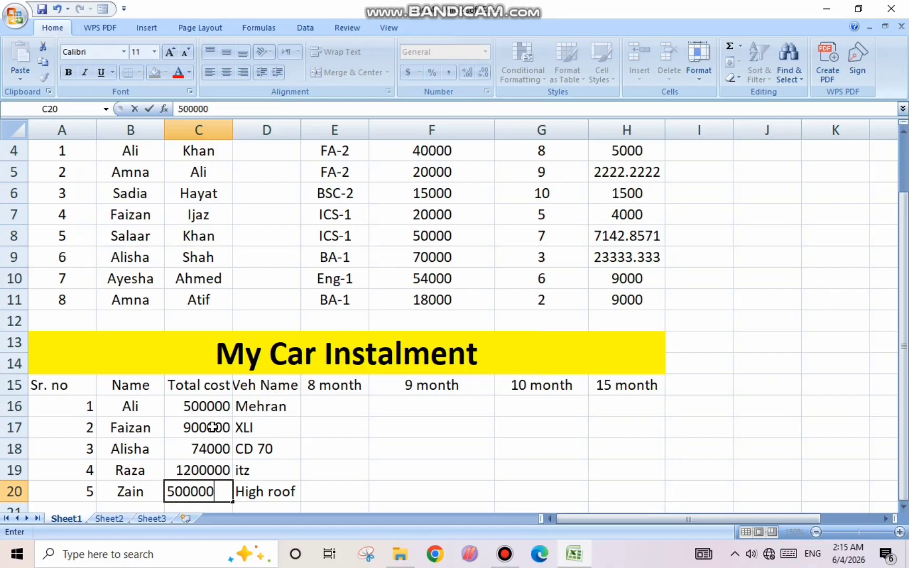
{"action": "left_click_drag", "start_coordinate": [188, 405], "coordinate": [194, 486]}
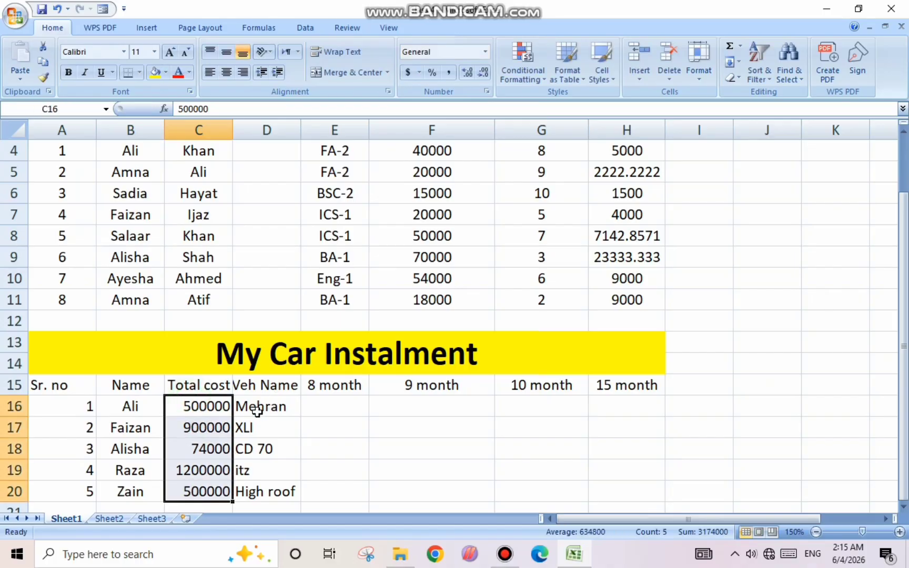
Review the total costs in C16:C20 one by one against their vehicles.
{"action": "left_click", "coordinate": [215, 404]}
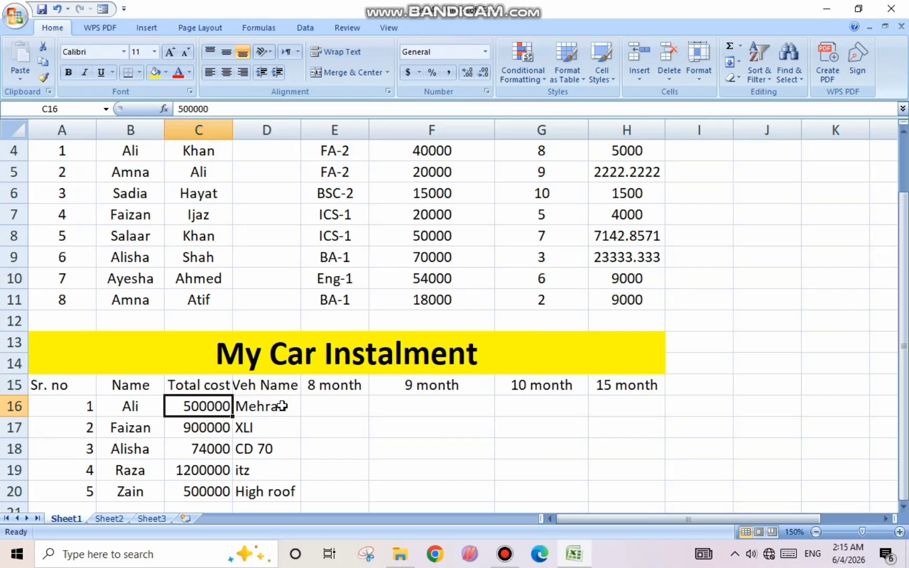
{"action": "left_click", "coordinate": [191, 429]}
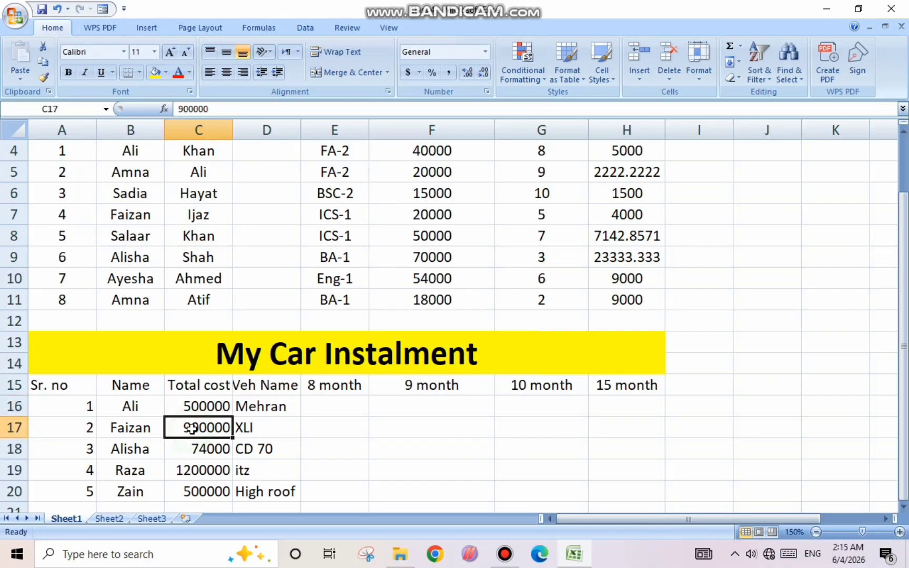
{"action": "left_click", "coordinate": [188, 456]}
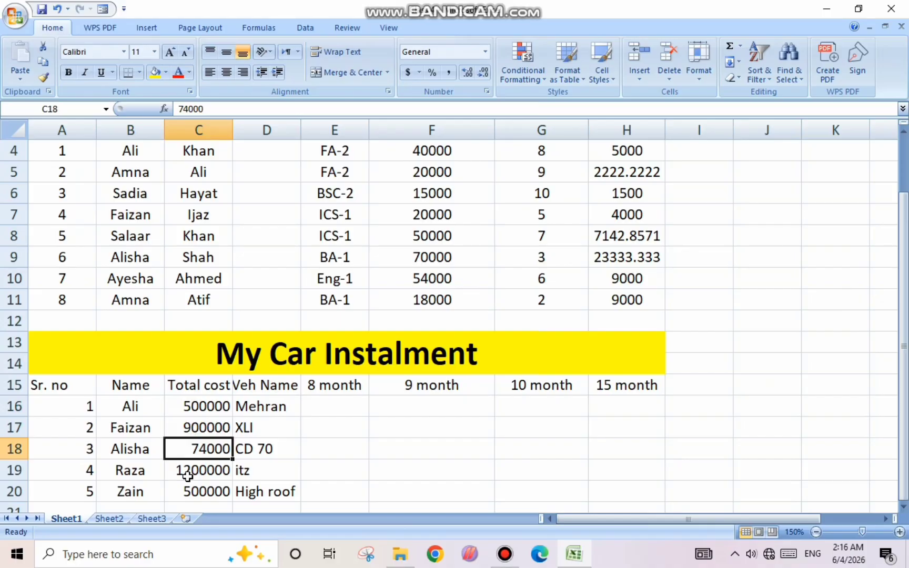
{"action": "left_click", "coordinate": [186, 474]}
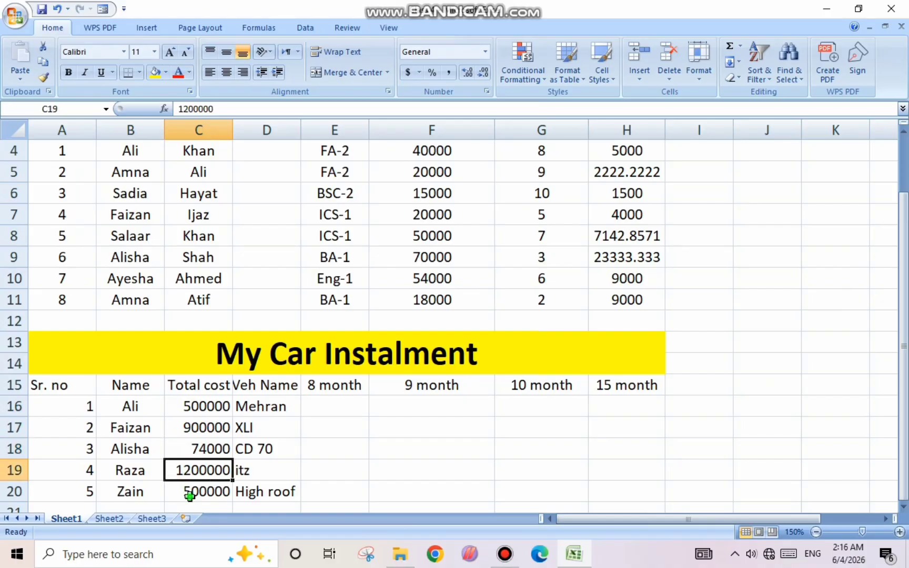
{"action": "left_click", "coordinate": [190, 497]}
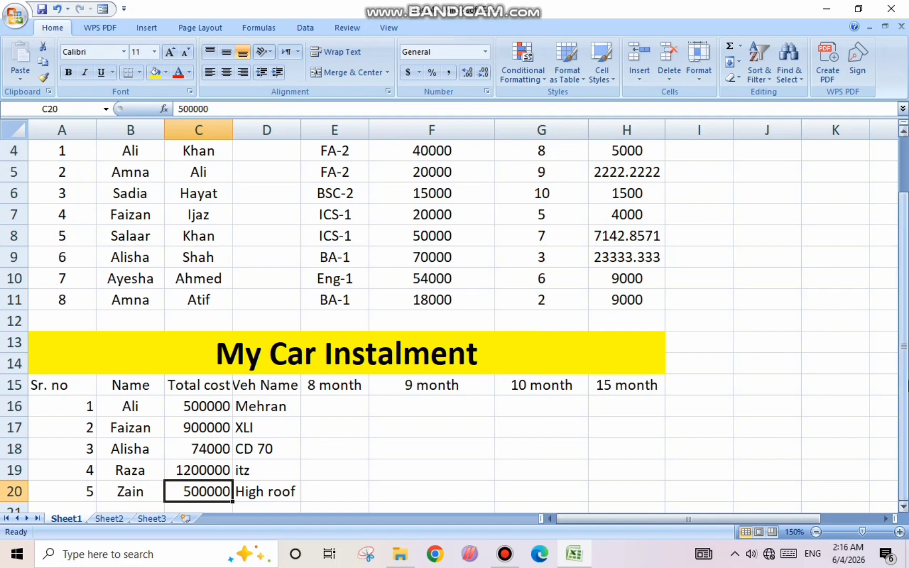
Replace the total cost in C20 with z.
{"action": "type", "text": "z"}
{"action": "left_click", "coordinate": [365, 506]}
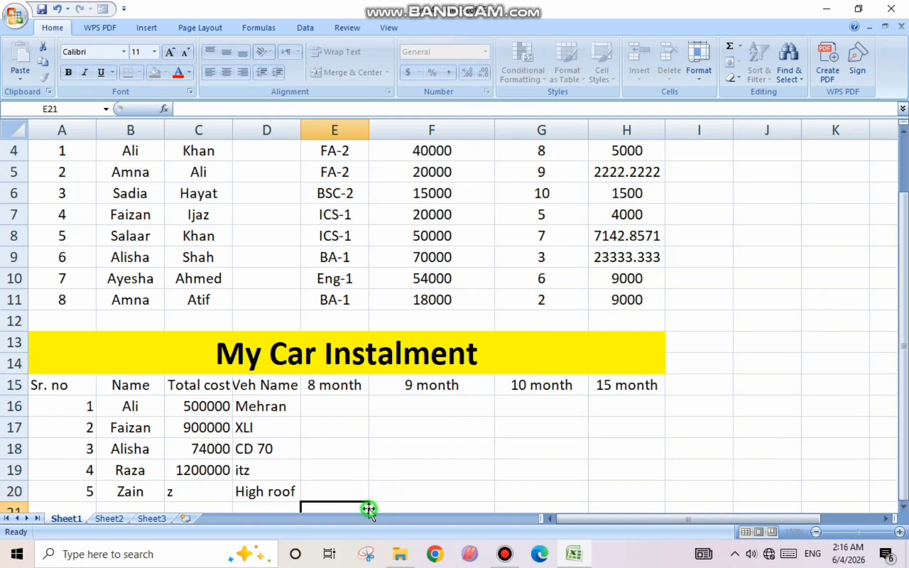
{"action": "key", "text": "Down"}
{"action": "key", "text": "Down"}
{"action": "key", "text": "Down"}
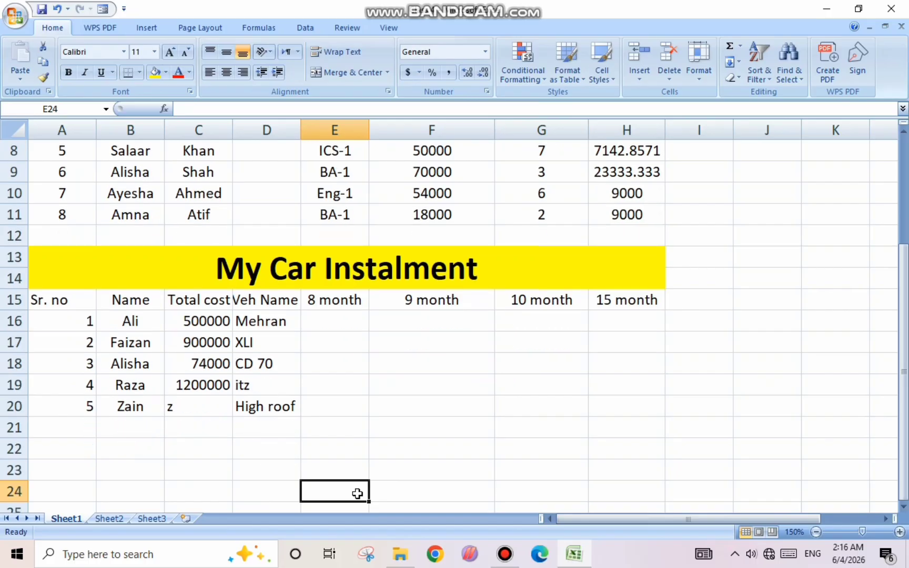
Examine the instalment cells beneath the 8, 9, 10 and 15 month headings.
{"action": "left_click_drag", "start_coordinate": [335, 321], "coordinate": [332, 409]}
{"action": "left_click_drag", "start_coordinate": [419, 326], "coordinate": [419, 413]}
{"action": "left_click_drag", "start_coordinate": [532, 316], "coordinate": [528, 403]}
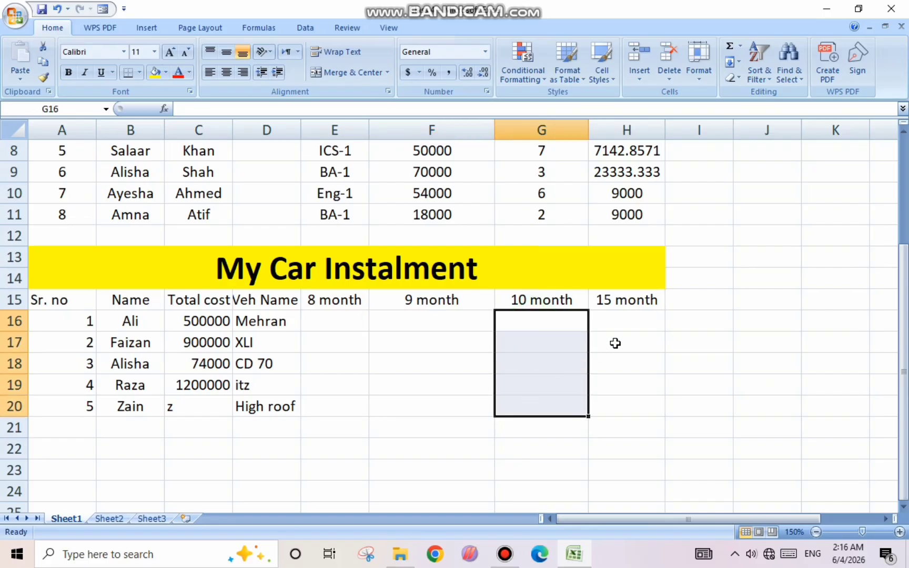
{"action": "left_click_drag", "start_coordinate": [609, 315], "coordinate": [608, 375]}
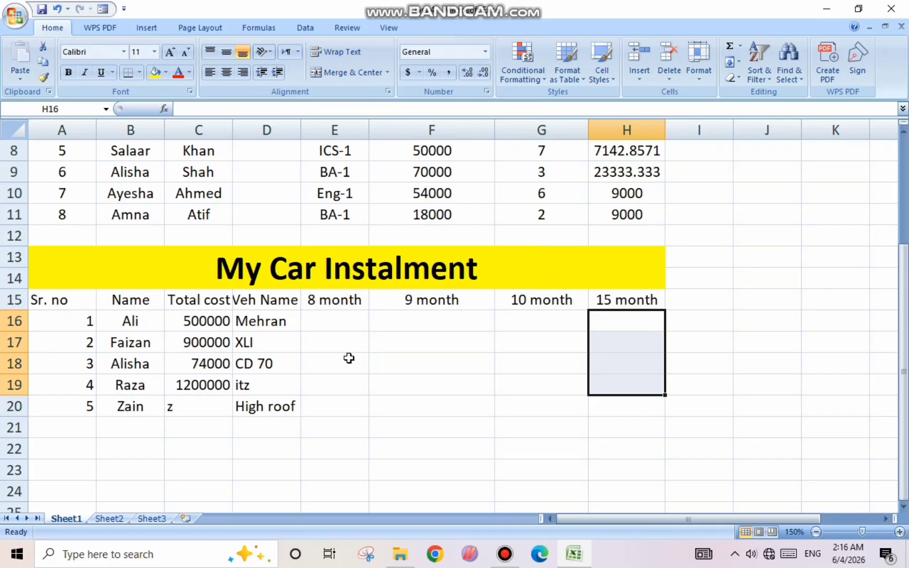
{"action": "left_click", "coordinate": [348, 359]}
Make the column headings in A15:H15 bold.
{"action": "left_click_drag", "start_coordinate": [55, 306], "coordinate": [599, 300]}
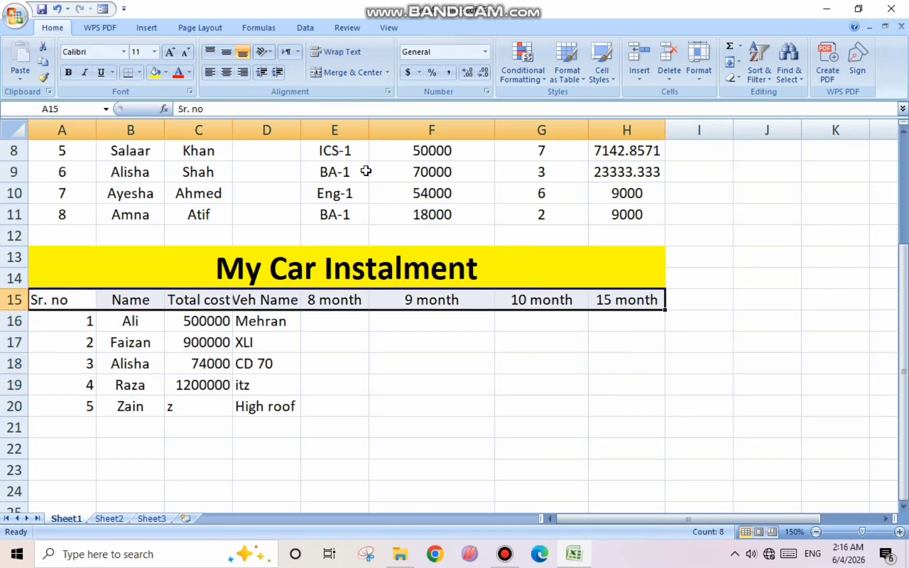
{"action": "left_click", "coordinate": [65, 75]}
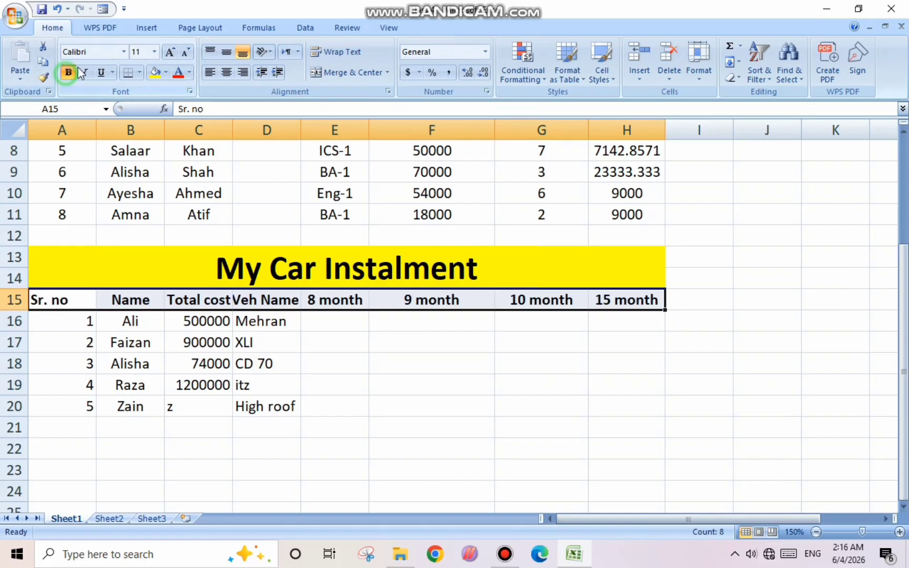
{"action": "left_click", "coordinate": [342, 319]}
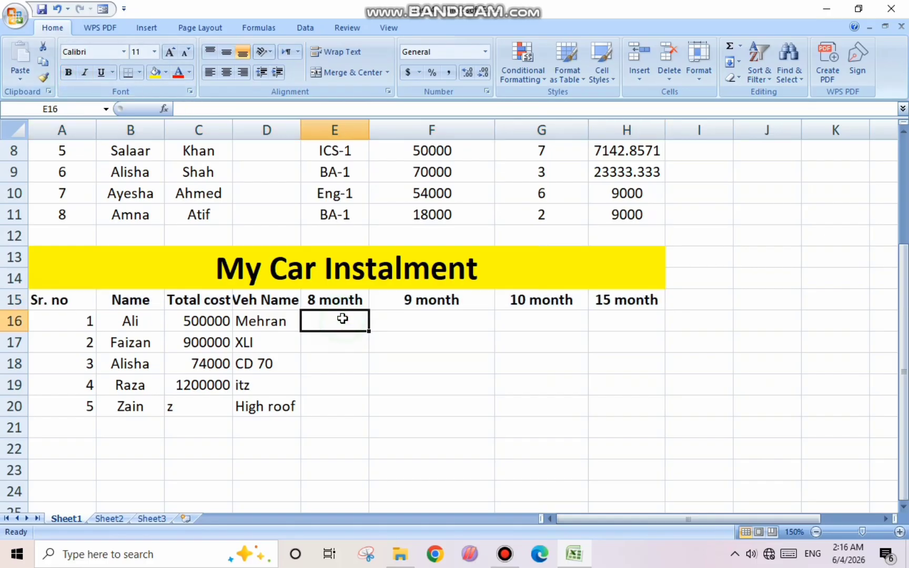
Calculate the 8 month instalment for Mehran in E16 with the formula =C16/8.
{"action": "type", "text": "="}
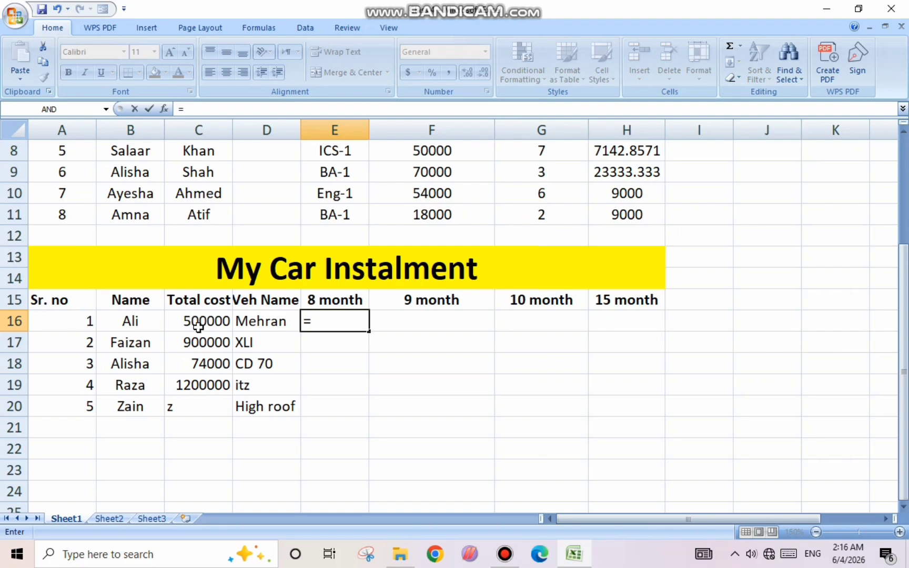
{"action": "type", "text": "c"}
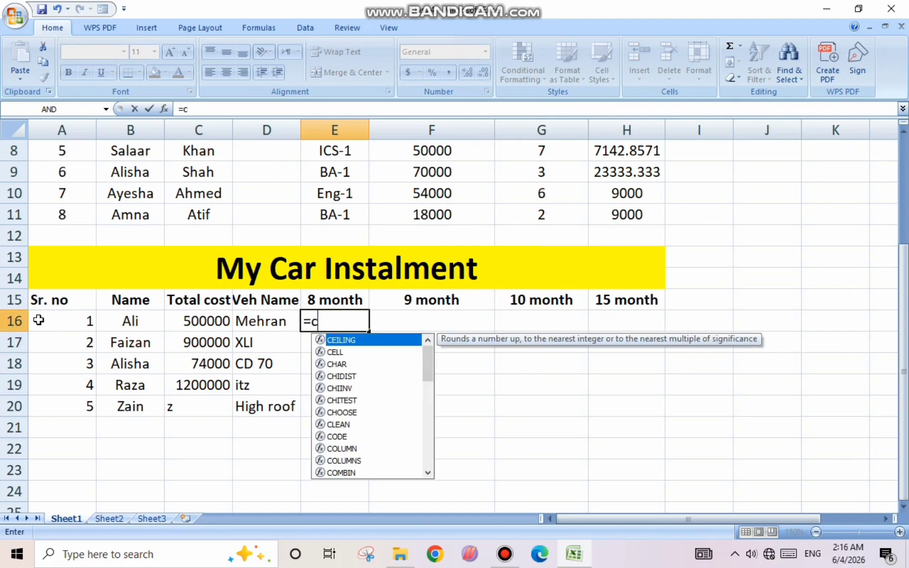
{"action": "type", "text": "16"}
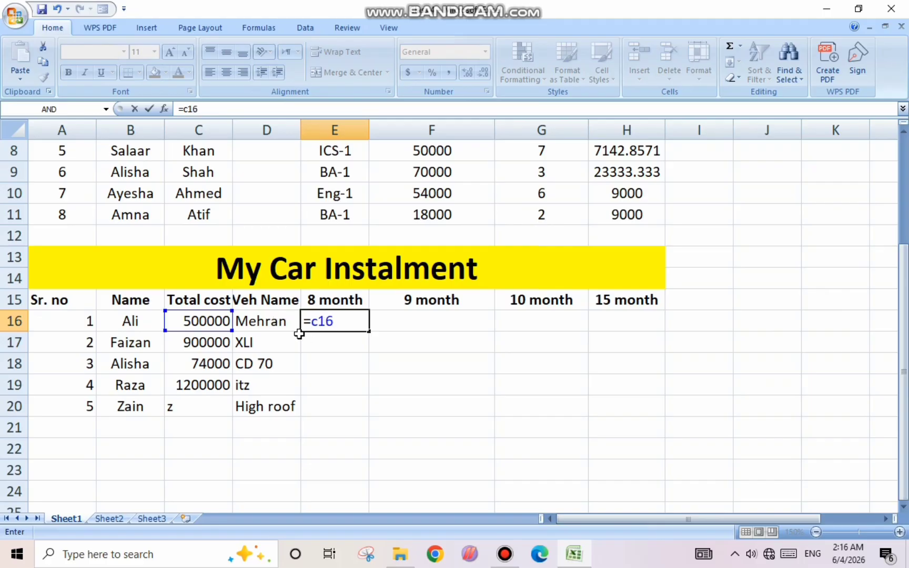
{"action": "type", "text": "/"}
{"action": "type", "text": "8"}
{"action": "key", "text": "Return"}
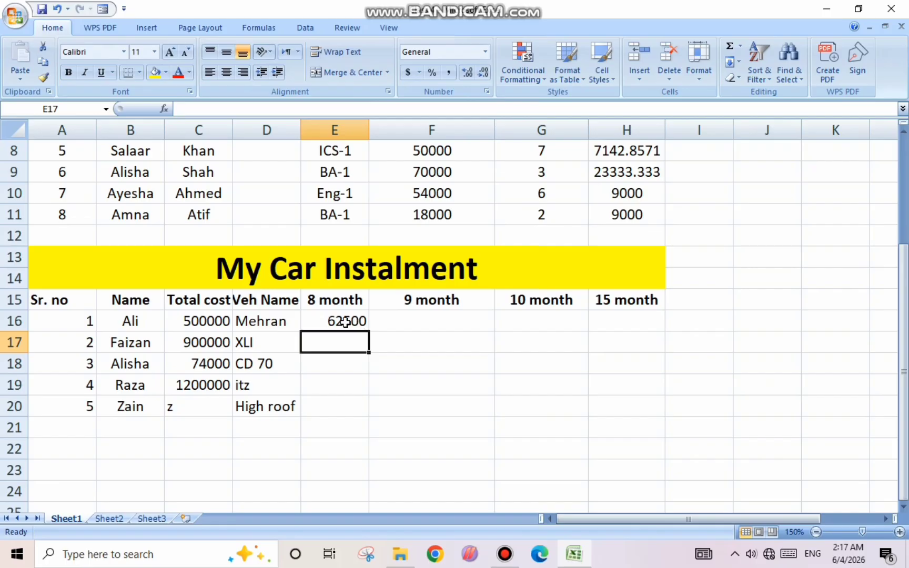
{"action": "left_click", "coordinate": [319, 320]}
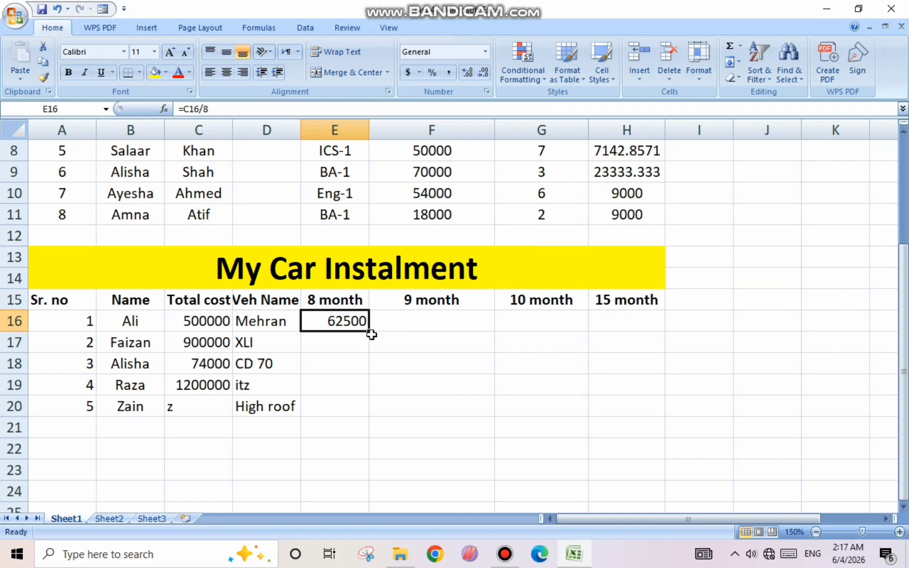
{"action": "left_click", "coordinate": [273, 391]}
Calculate the 9 month instalment for Mehran in F16 with the formula =C16/9.
{"action": "left_click", "coordinate": [396, 321]}
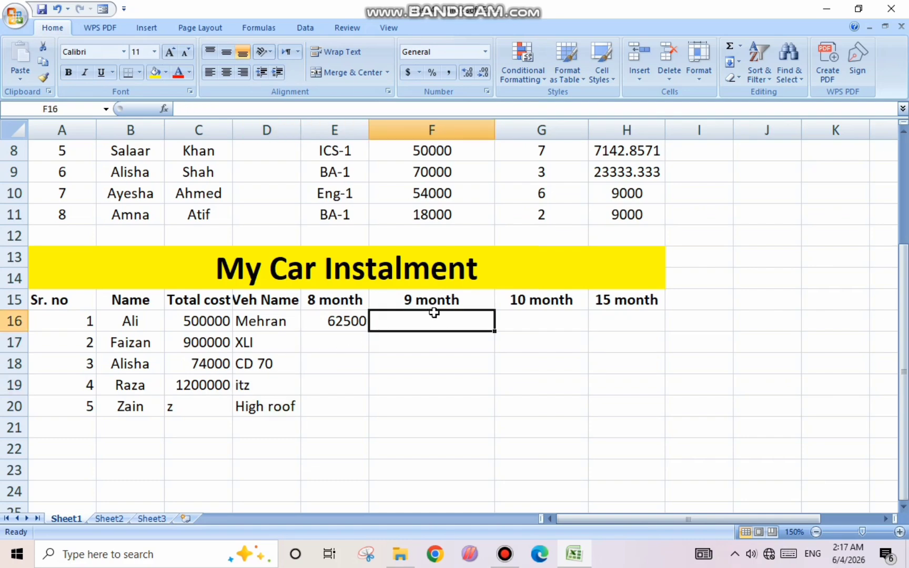
{"action": "type", "text": "="}
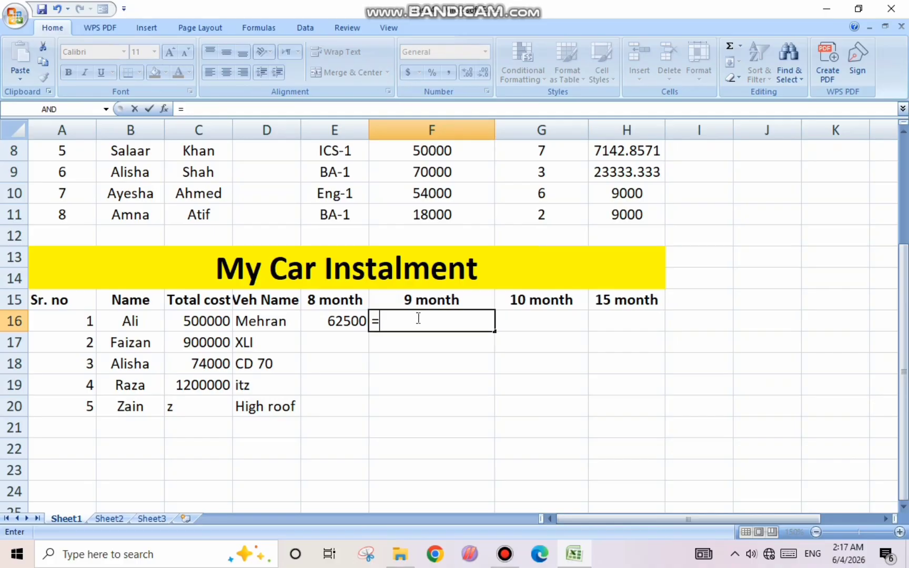
{"action": "left_click", "coordinate": [224, 322]}
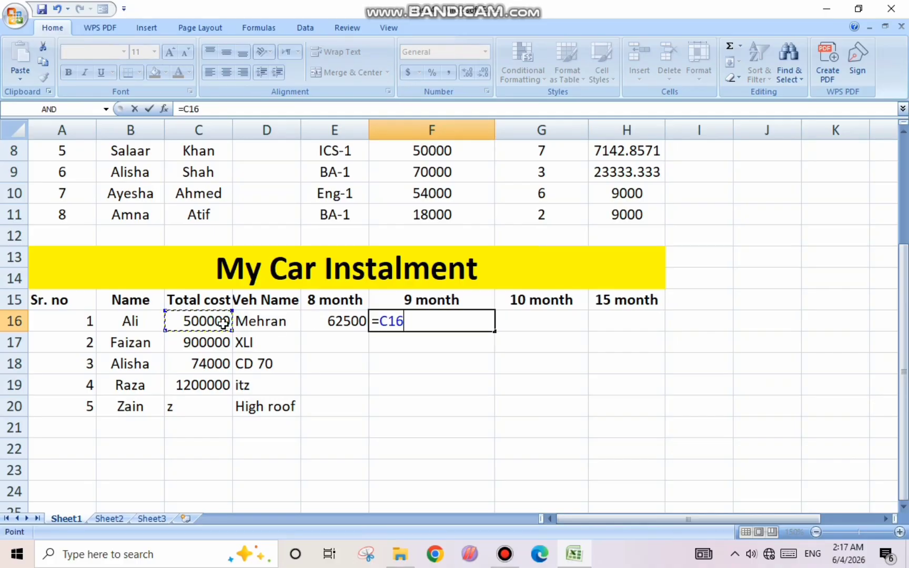
{"action": "type", "text": "/9"}
{"action": "key", "text": "Return"}
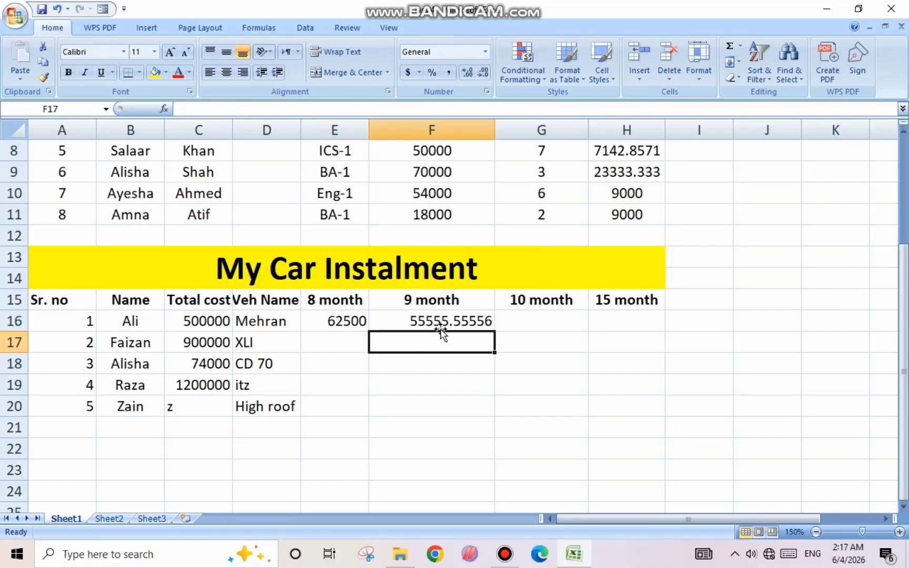
{"action": "left_click", "coordinate": [473, 325]}
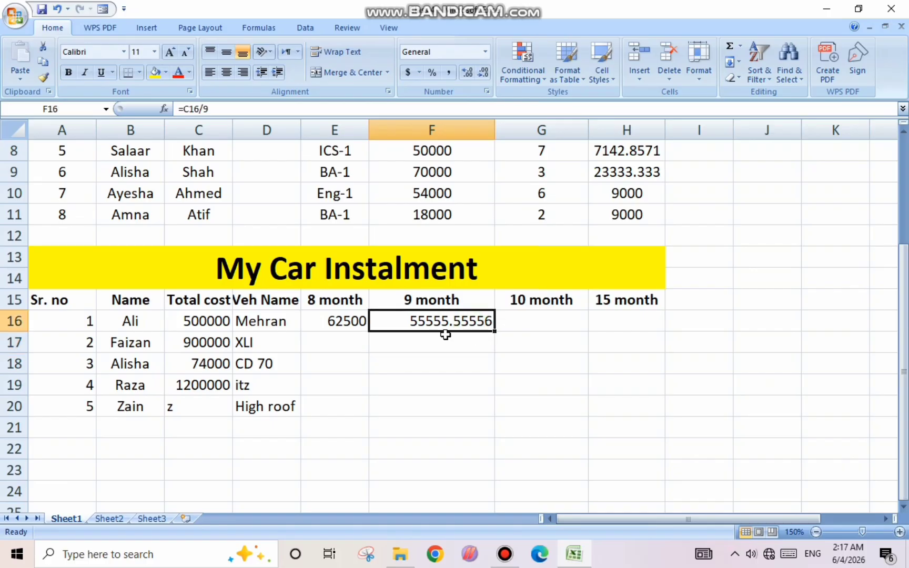
Calculate the 10 month instalment for Mehran in G16 with the formula =C16/10.
{"action": "left_click", "coordinate": [546, 317]}
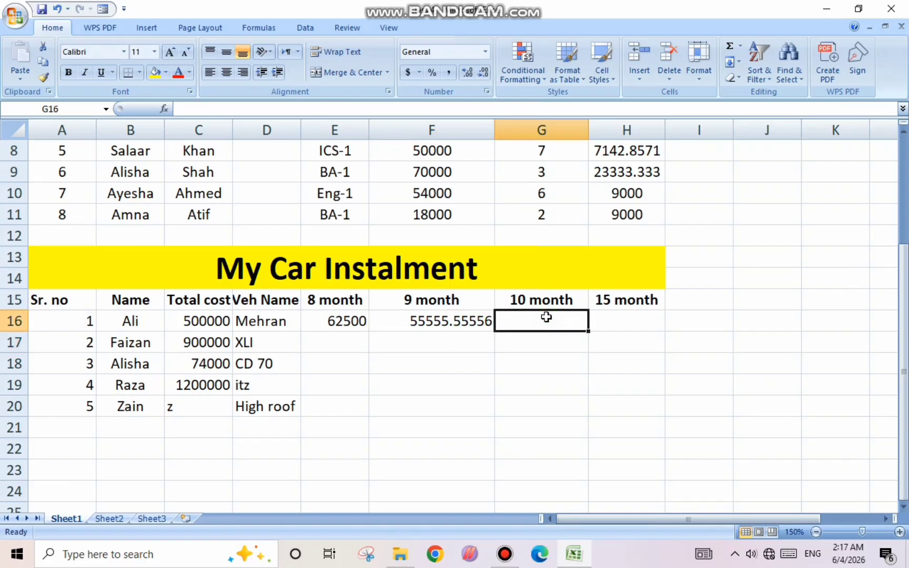
{"action": "type", "text": "="}
{"action": "left_click", "coordinate": [196, 325]}
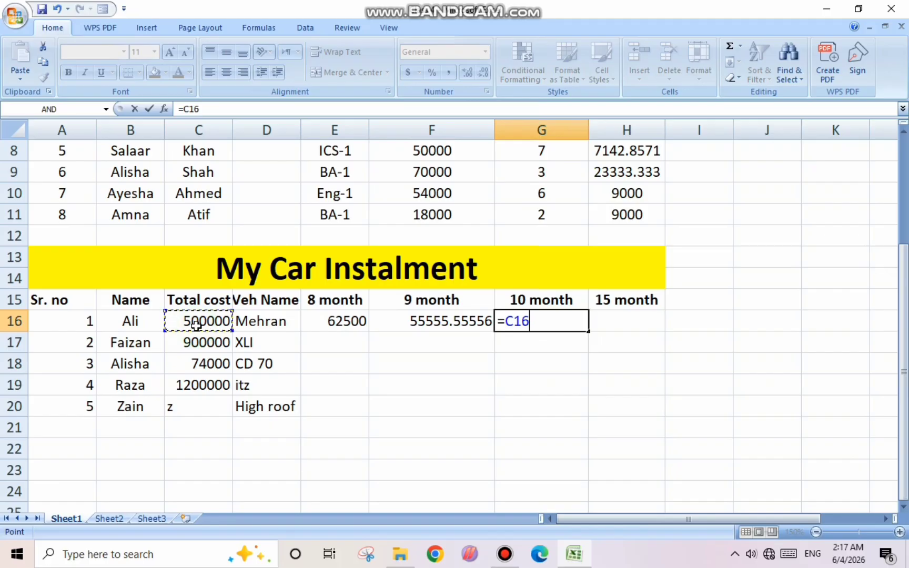
{"action": "type", "text": "010"}
{"action": "key", "text": "BackSpace"}
{"action": "key", "text": "BackSpace"}
{"action": "key", "text": "BackSpace"}
{"action": "type", "text": "/10"}
{"action": "key", "text": "Return"}
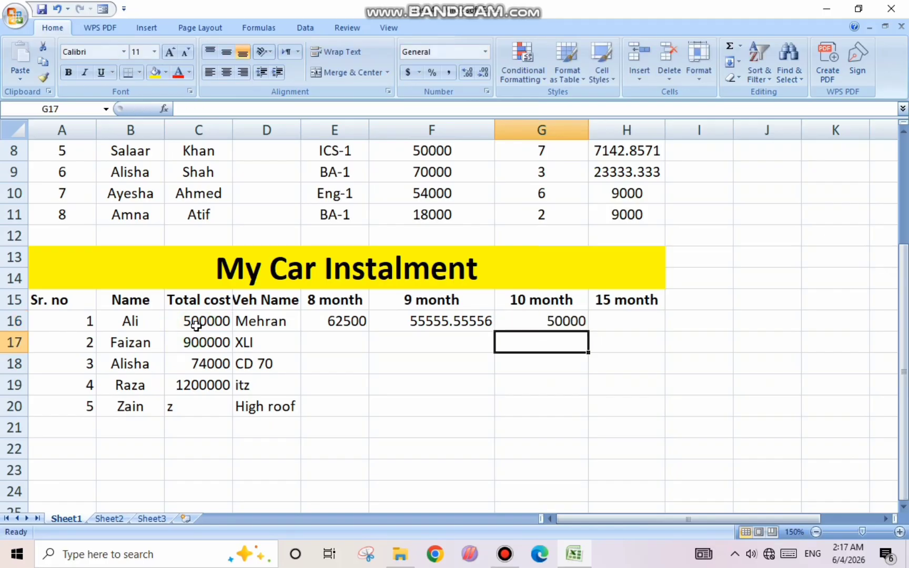
{"action": "left_click", "coordinate": [534, 324]}
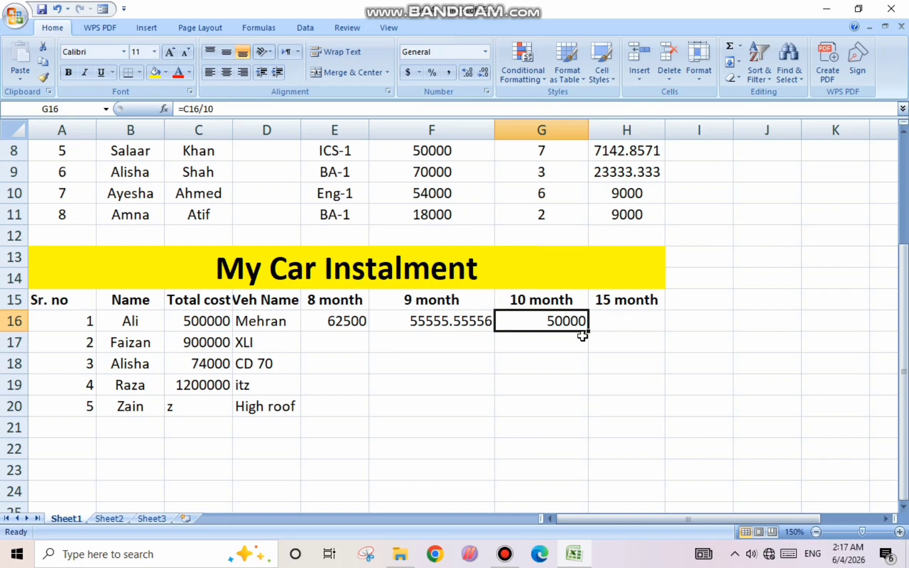
Calculate the 15 month instalment for Mehran in H16 with the formula =C16/15.
{"action": "left_click", "coordinate": [620, 325]}
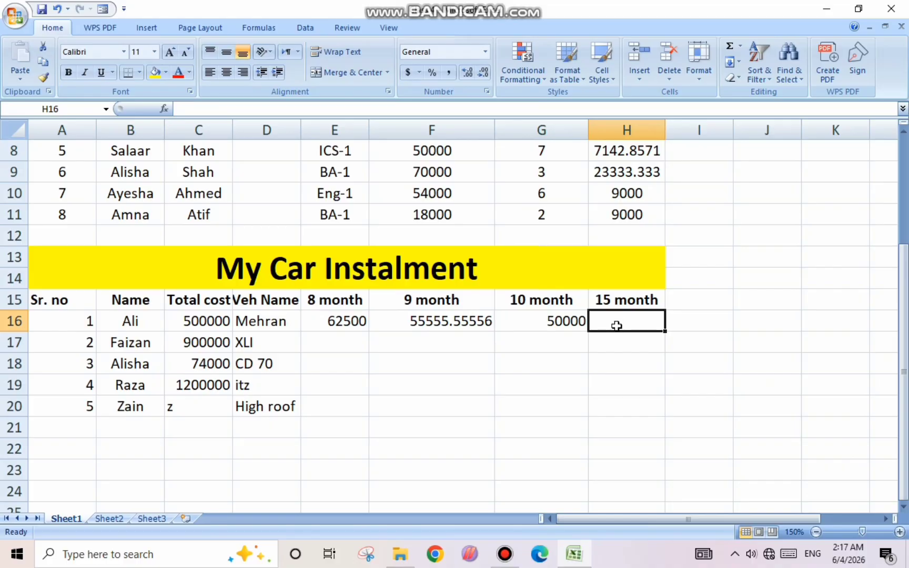
{"action": "type", "text": "="}
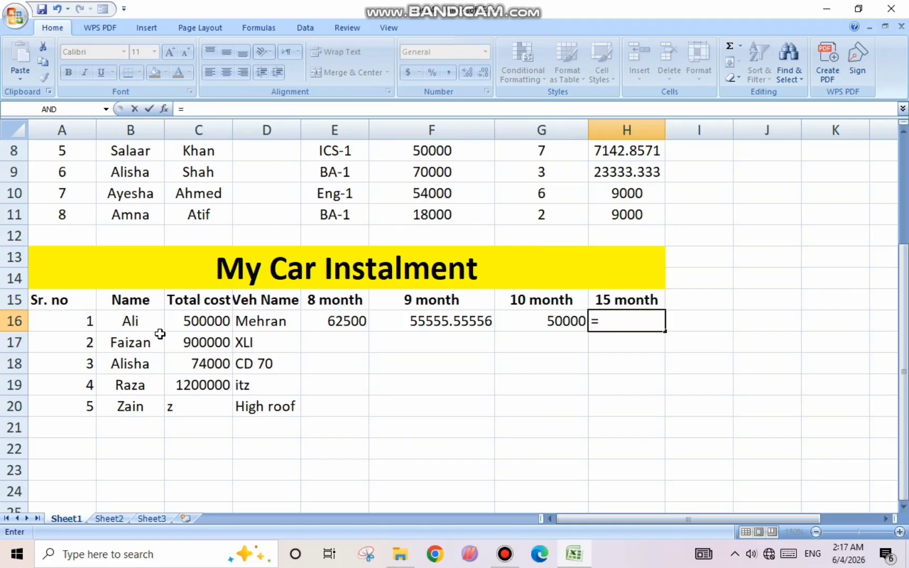
{"action": "left_click", "coordinate": [182, 322]}
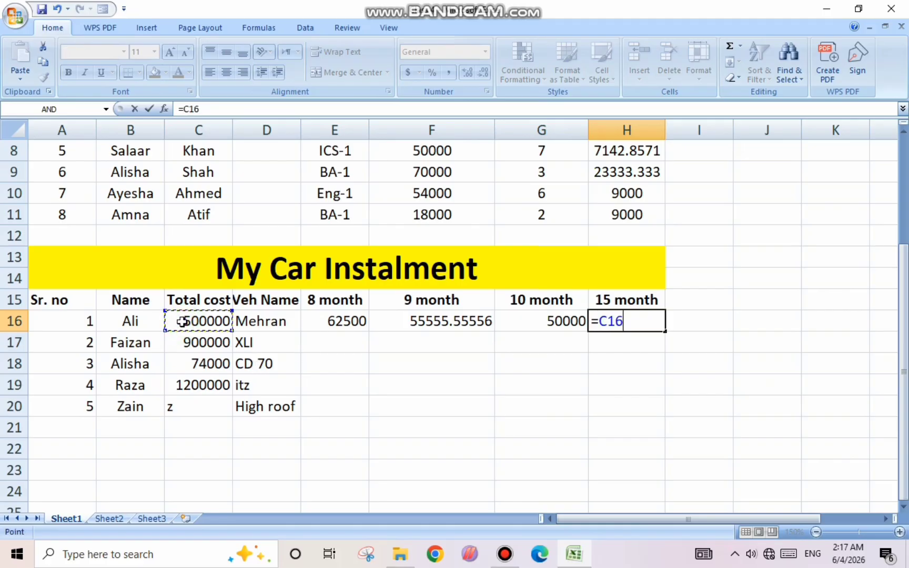
{"action": "type", "text": "/15"}
{"action": "key", "text": "Return"}
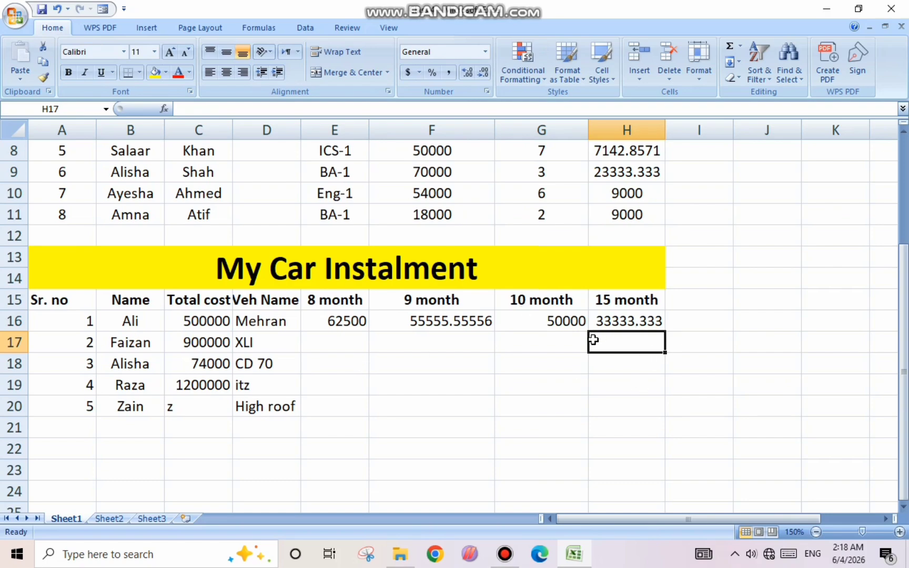
Auto-fit the widths of columns C and D, and fill the 8 month formula from E16 down to E20.
{"action": "double_click", "coordinate": [232, 136]}
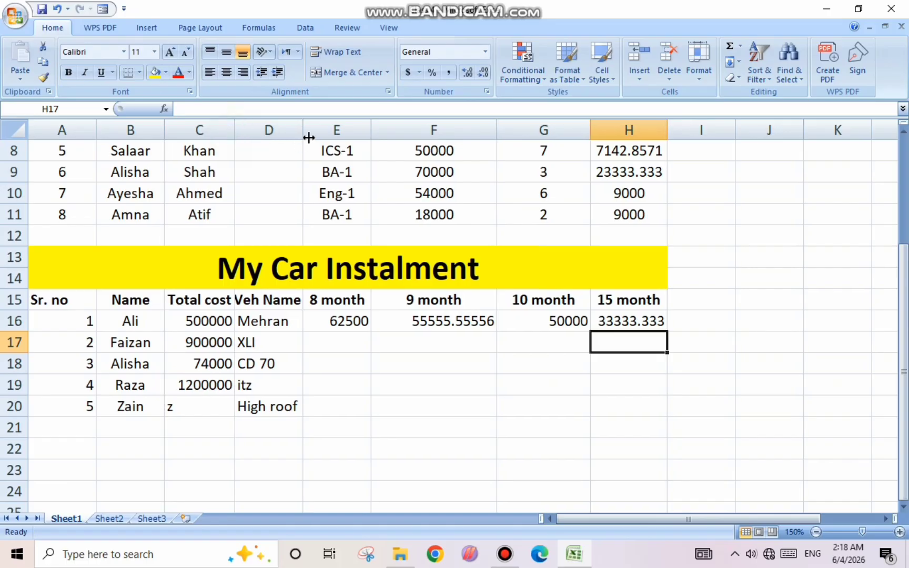
{"action": "double_click", "coordinate": [309, 137]}
{"action": "left_click", "coordinate": [349, 406]}
{"action": "left_click", "coordinate": [349, 321]}
{"action": "double_click", "coordinate": [383, 332]}
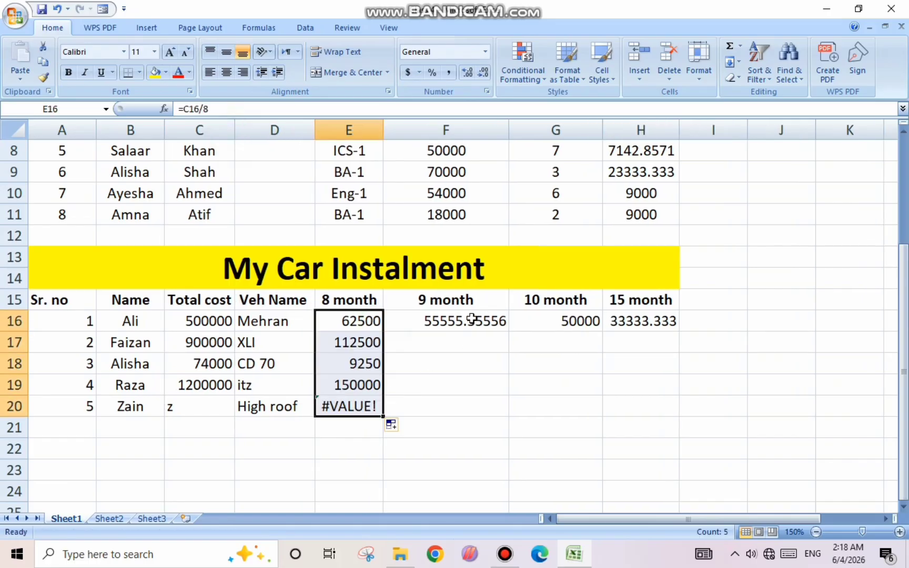
Replace the High roof total cost in C20 with 50000.
{"action": "left_click", "coordinate": [190, 406]}
{"action": "key", "text": "BackSpace"}
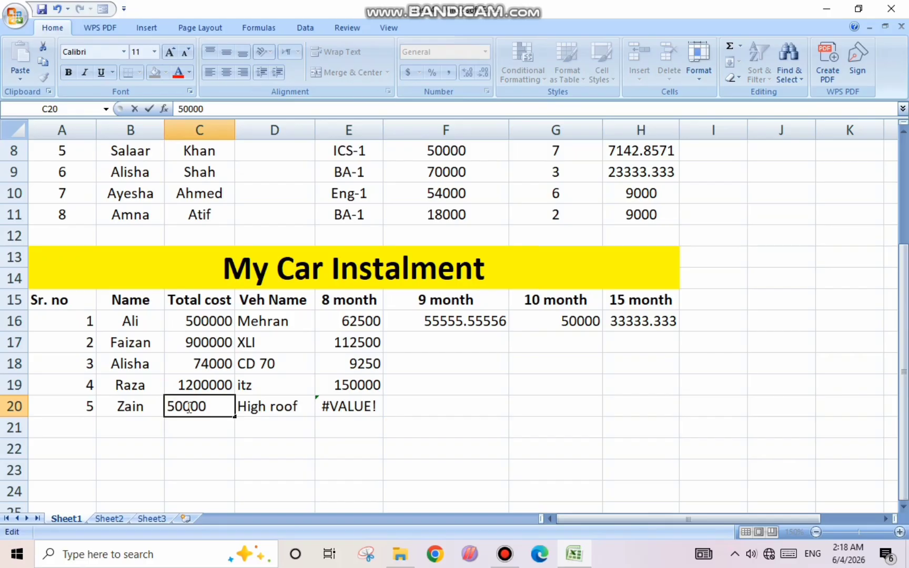
{"action": "type", "text": "0"}
{"action": "left_click", "coordinate": [277, 447]}
{"action": "double_click", "coordinate": [224, 410]}
{"action": "key", "text": "BackSpace"}
{"action": "left_click", "coordinate": [219, 436]}
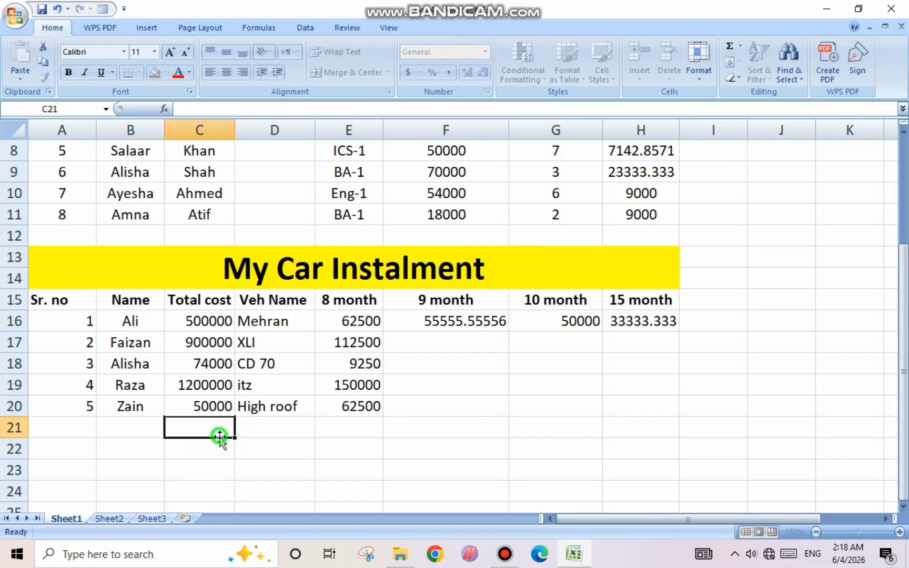
{"action": "left_click", "coordinate": [303, 408]}
Fill the 9, 10 and 15 month instalment formulas from F16, G16 and H16 down to row 20.
{"action": "left_click", "coordinate": [504, 325]}
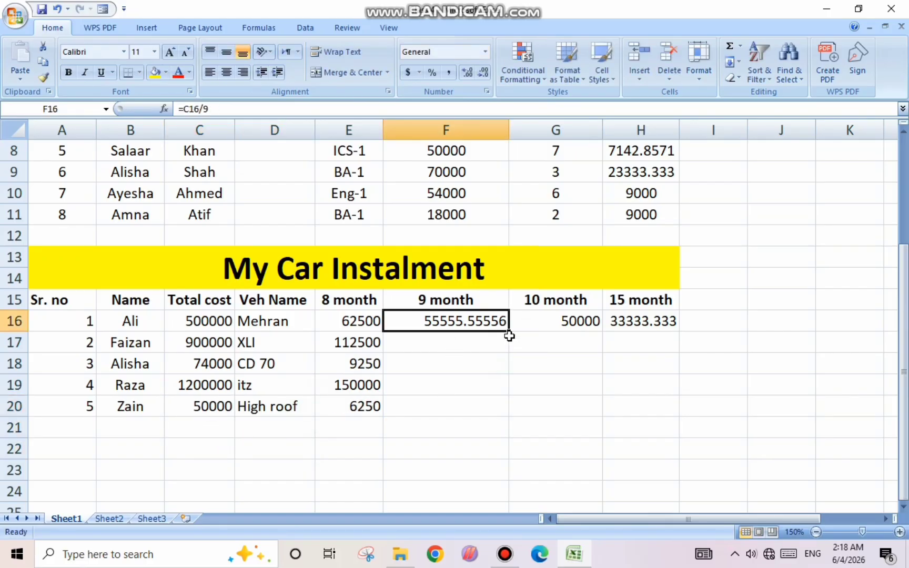
{"action": "left_click_drag", "start_coordinate": [512, 331], "coordinate": [511, 413]}
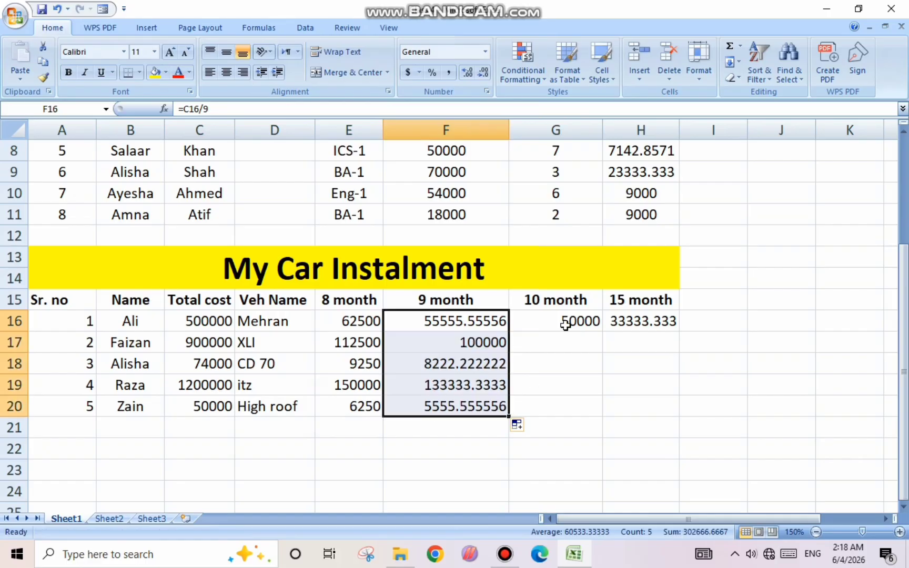
{"action": "left_click", "coordinate": [566, 324]}
{"action": "left_click_drag", "start_coordinate": [603, 331], "coordinate": [599, 412]}
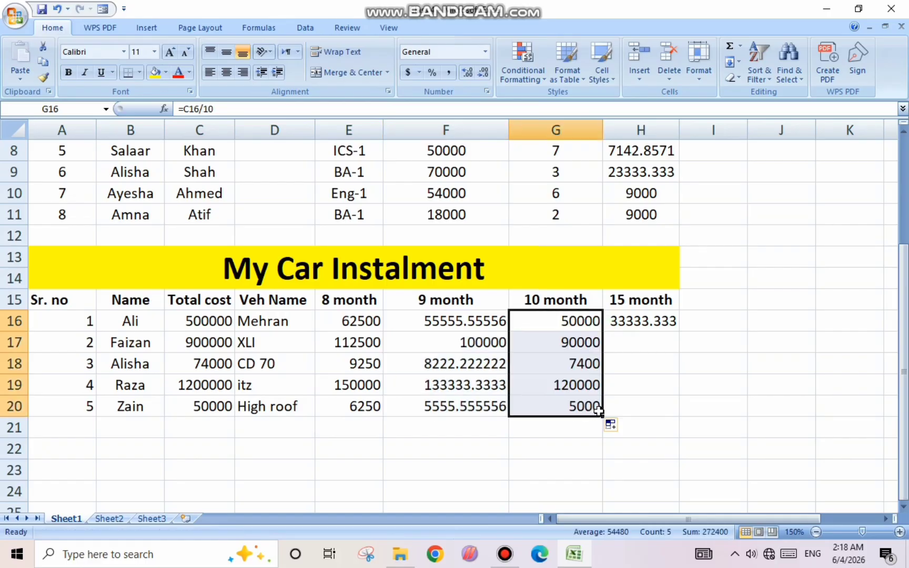
{"action": "left_click", "coordinate": [640, 320]}
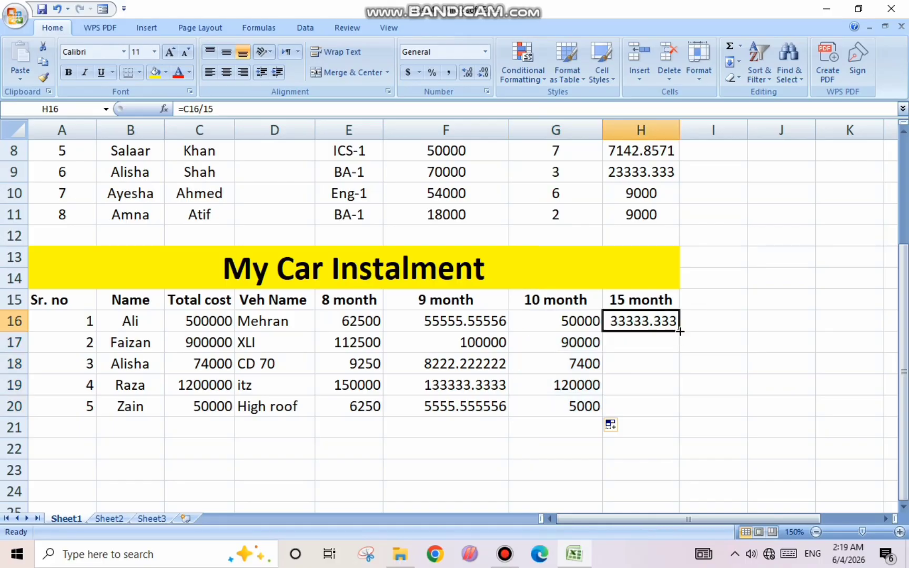
{"action": "left_click_drag", "start_coordinate": [679, 331], "coordinate": [679, 413]}
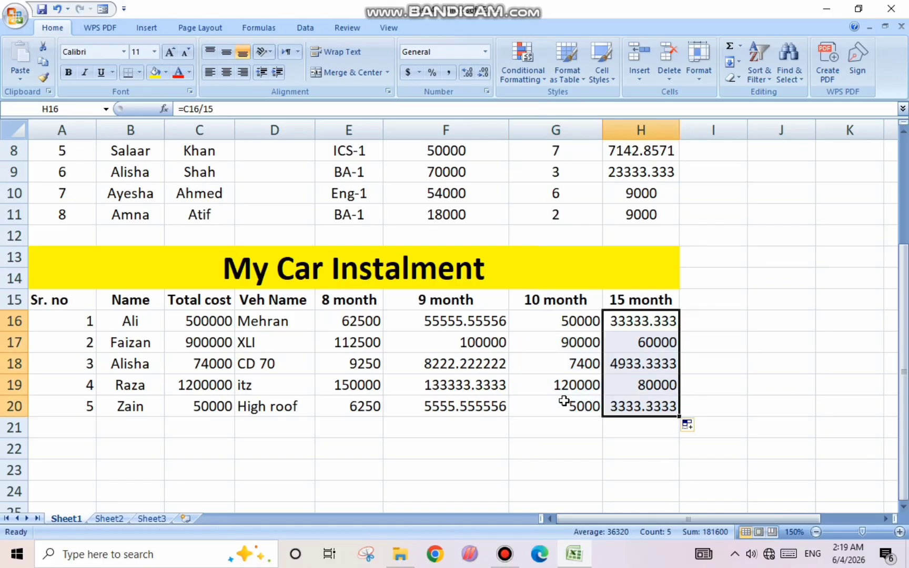
Review the names, total costs and instalments in the Mehran row and the High roof row of the table.
{"action": "left_click", "coordinate": [142, 321]}
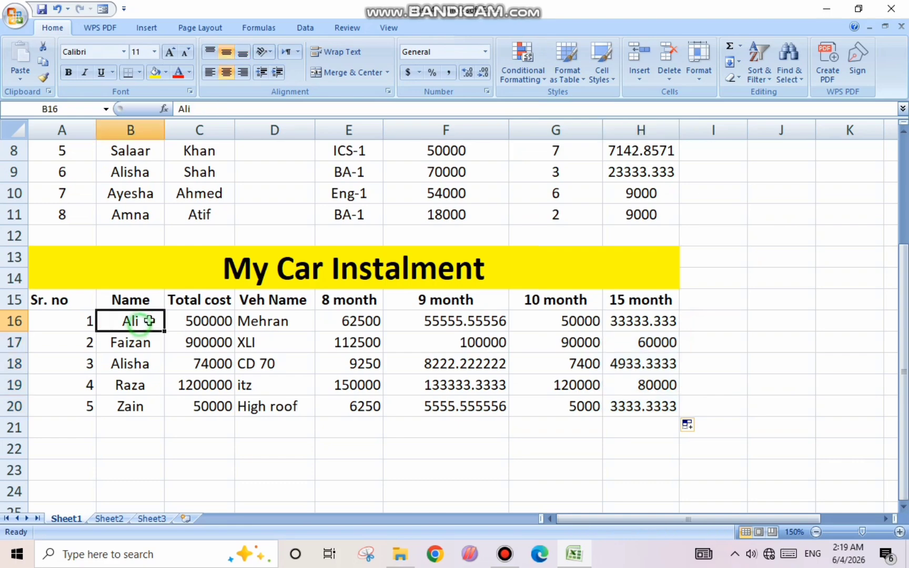
{"action": "left_click", "coordinate": [193, 320]}
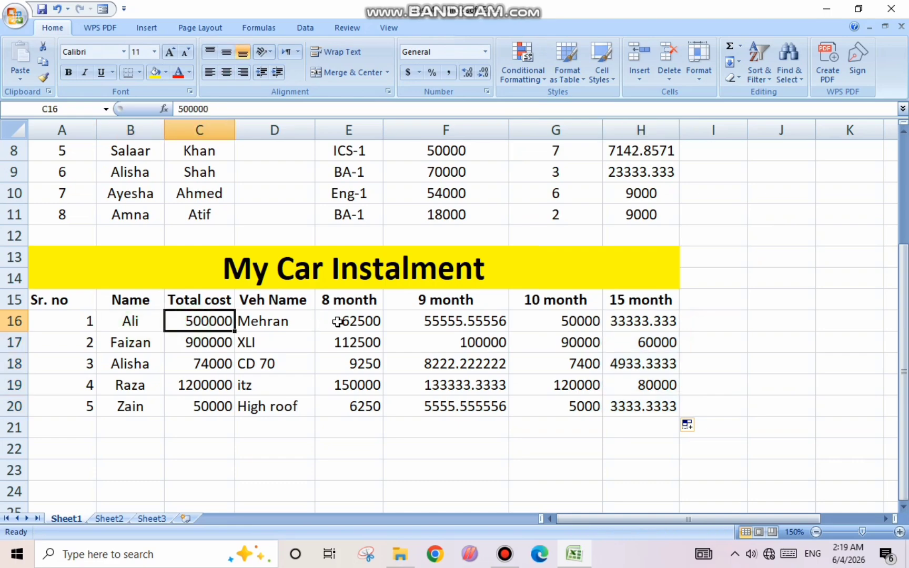
{"action": "left_click", "coordinate": [444, 320]}
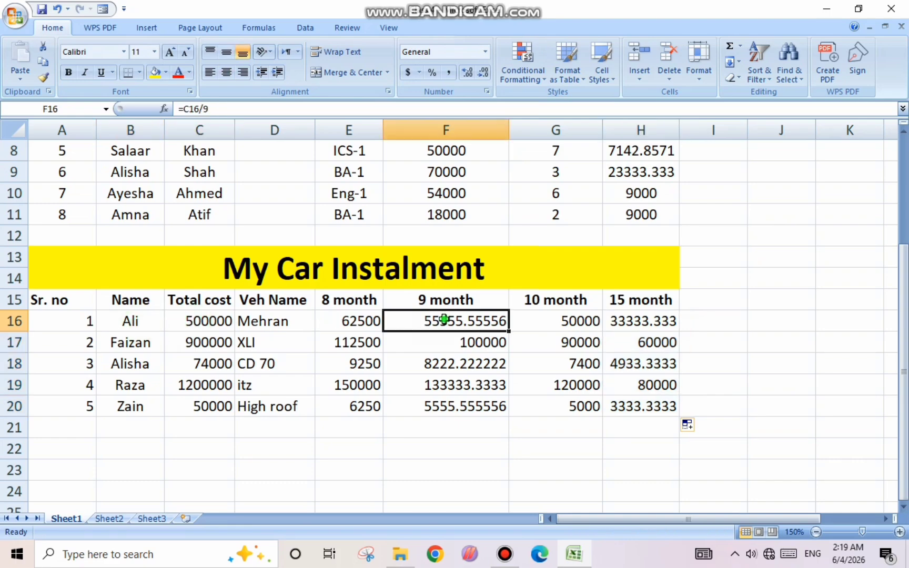
{"action": "left_click", "coordinate": [548, 328]}
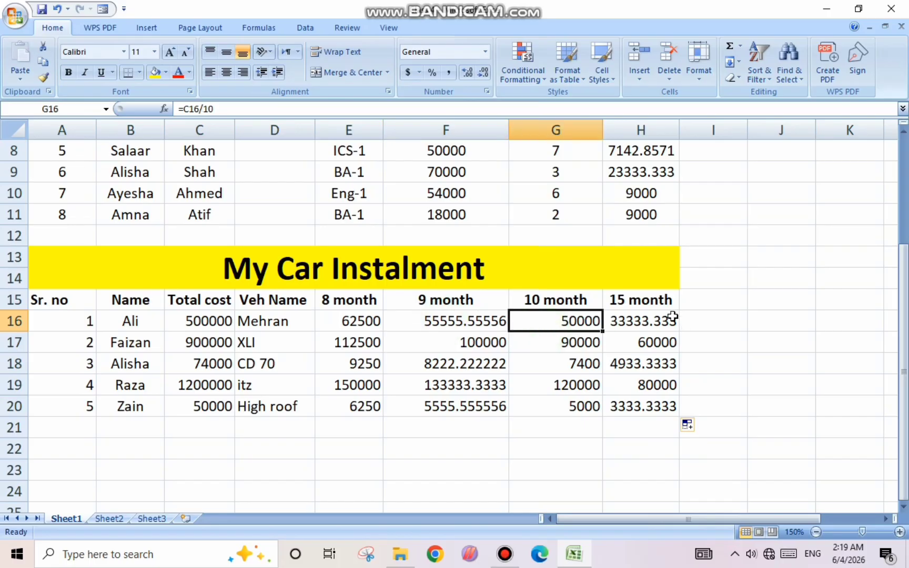
{"action": "left_click", "coordinate": [629, 324]}
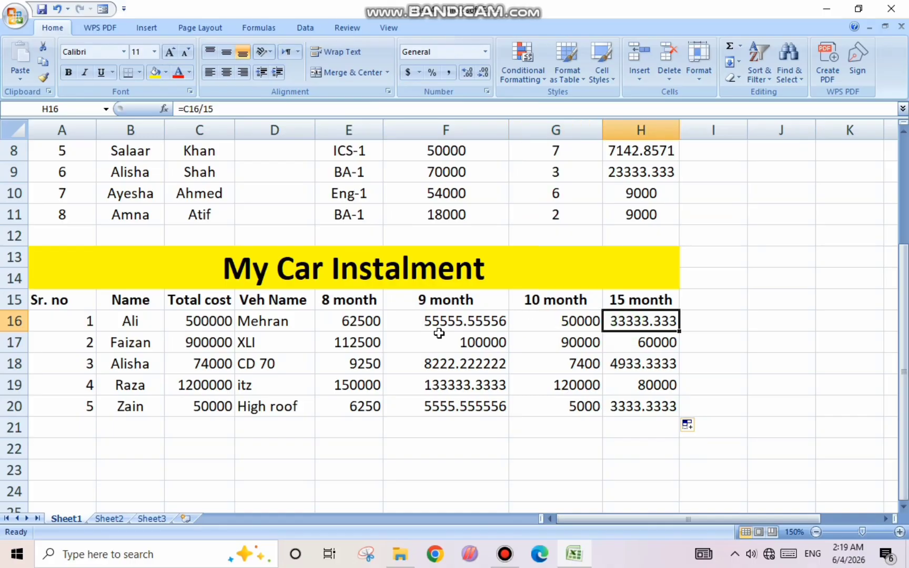
{"action": "left_click", "coordinate": [112, 343]}
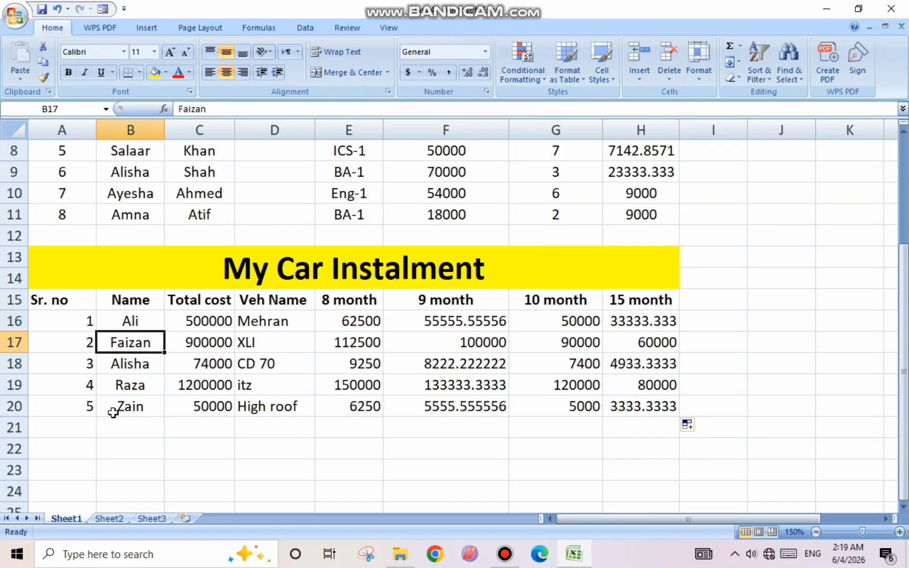
{"action": "key", "text": "Down"}
{"action": "key", "text": "Down"}
{"action": "key", "text": "Down"}
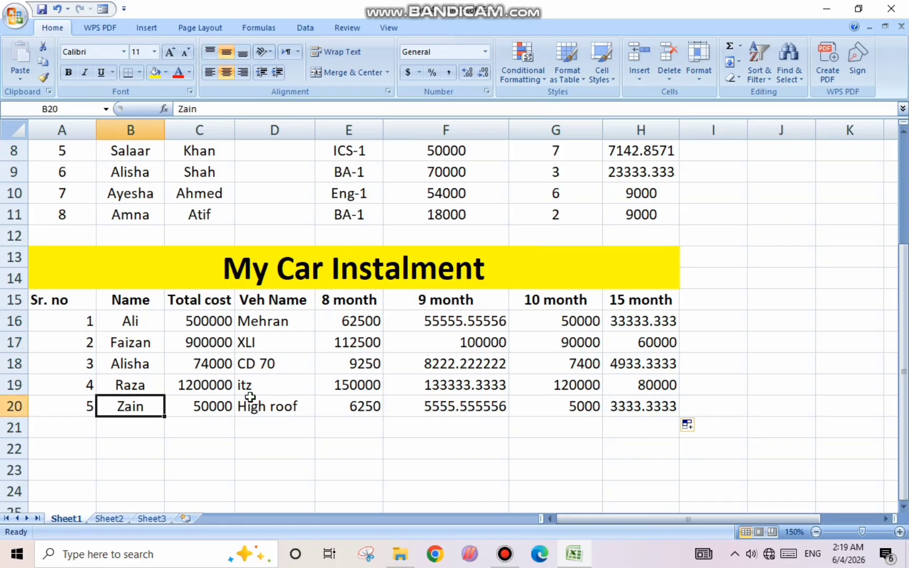
{"action": "left_click", "coordinate": [219, 411]}
{"action": "left_click", "coordinate": [261, 408]}
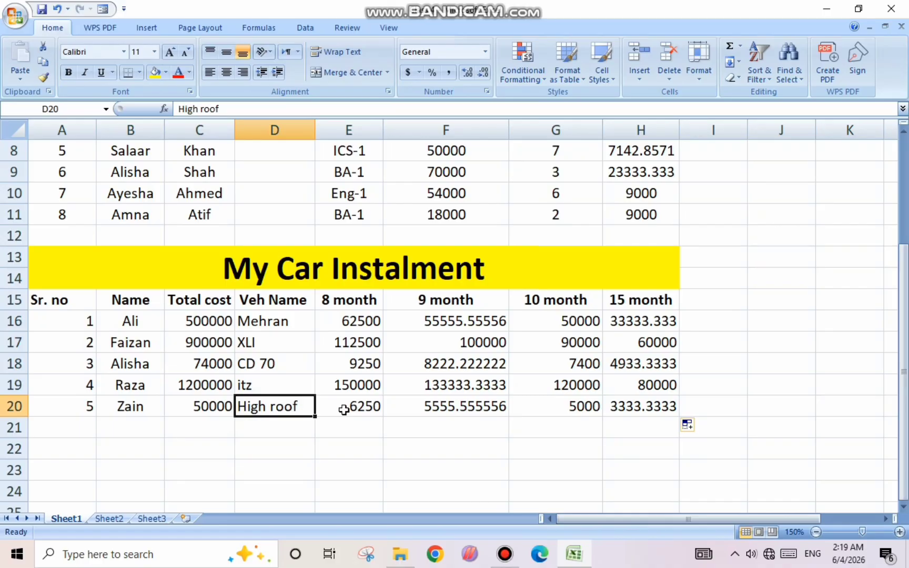
{"action": "left_click", "coordinate": [222, 408]}
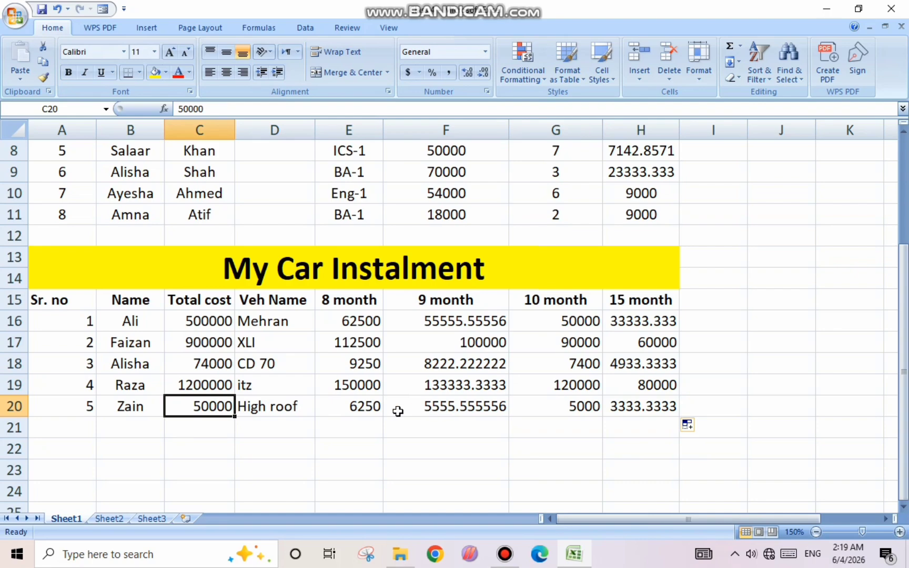
Undo the last change to the High roof total cost in C20 and check the recalculated instalments across row 20.
{"action": "left_click", "coordinate": [339, 407]}
{"action": "key", "text": "ctrl+z"}
{"action": "left_click", "coordinate": [377, 409]}
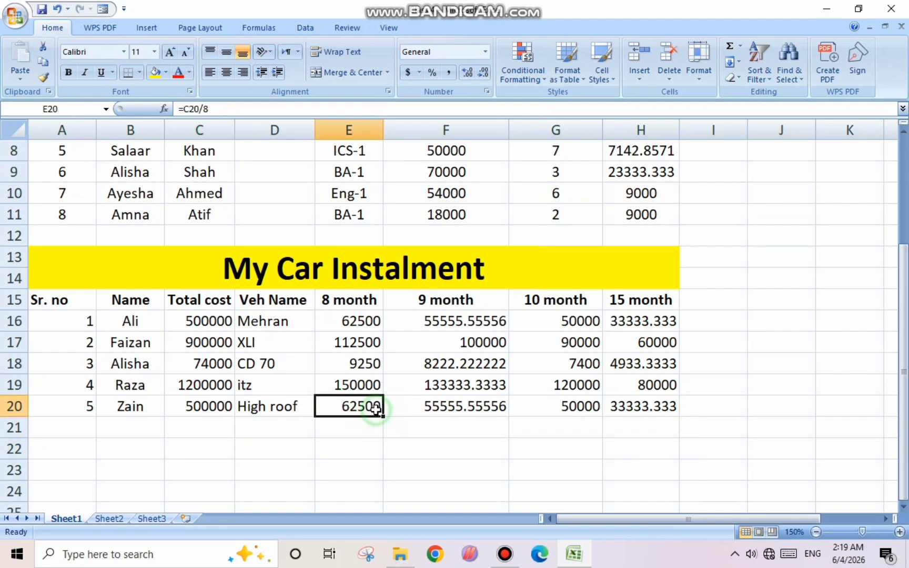
{"action": "left_click", "coordinate": [424, 414]}
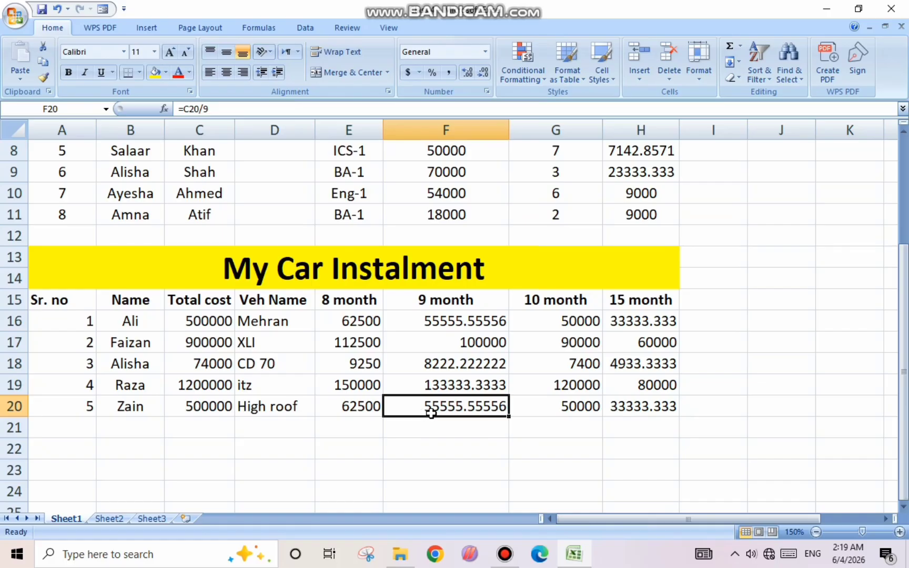
{"action": "left_click", "coordinate": [203, 408]}
{"action": "left_click", "coordinate": [441, 405]}
{"action": "left_click", "coordinate": [561, 407]}
{"action": "left_click", "coordinate": [617, 406]}
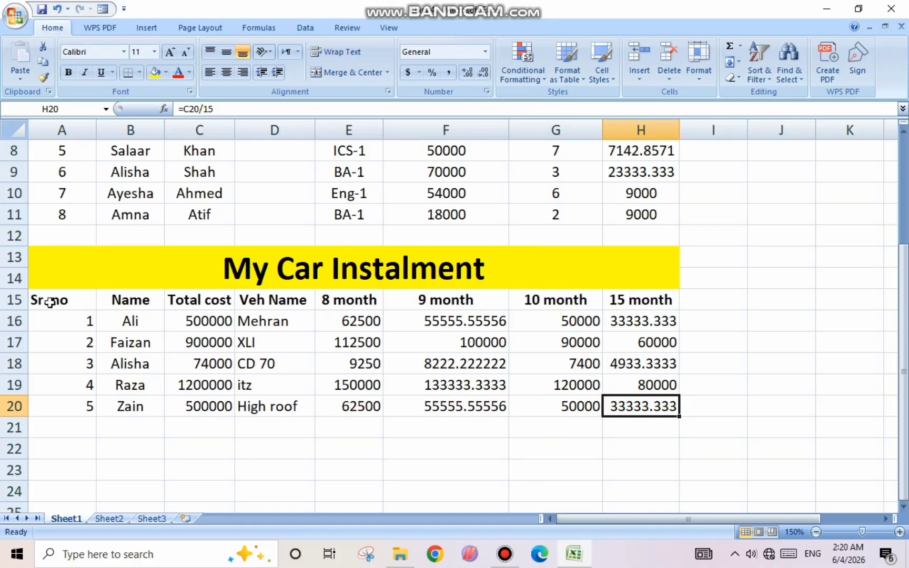
Reset the instalment table A15:H20 to the default horizontal alignment.
{"action": "left_click_drag", "start_coordinate": [47, 300], "coordinate": [619, 407]}
{"action": "left_click", "coordinate": [227, 72]}
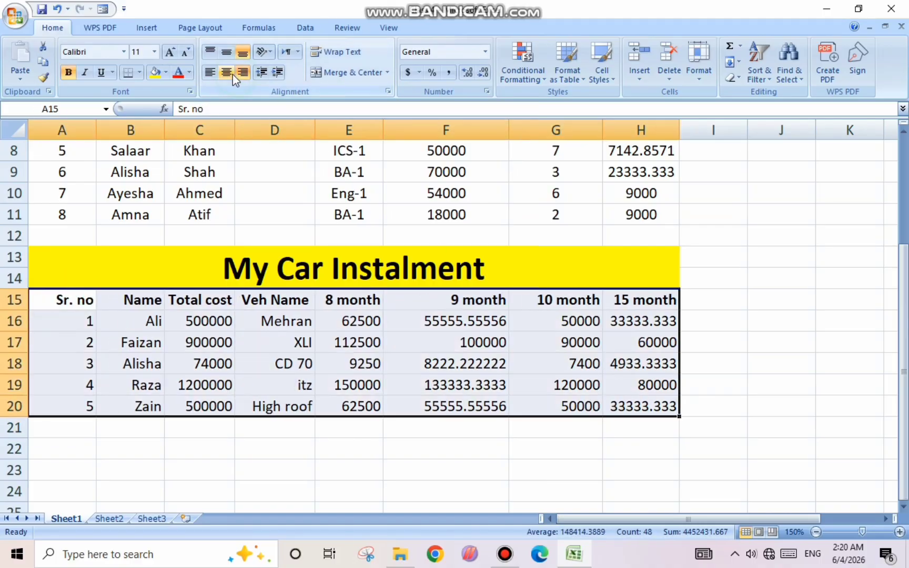
{"action": "left_click", "coordinate": [226, 72]}
{"action": "left_click", "coordinate": [355, 465]}
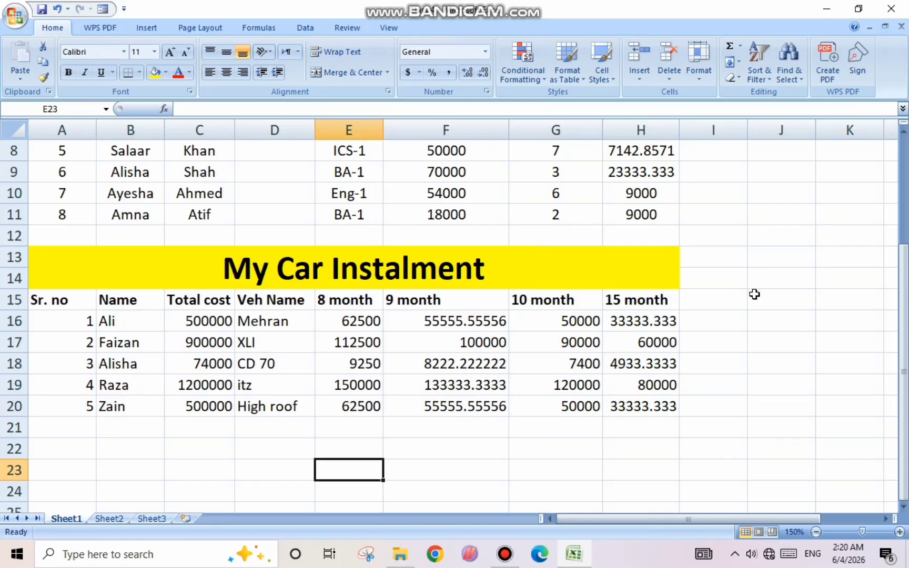
Merge and center B22:D23 and F22:H23 below the table, and enter 2000 in the B22 box.
{"action": "left_click_drag", "start_coordinate": [61, 348], "coordinate": [212, 373]}
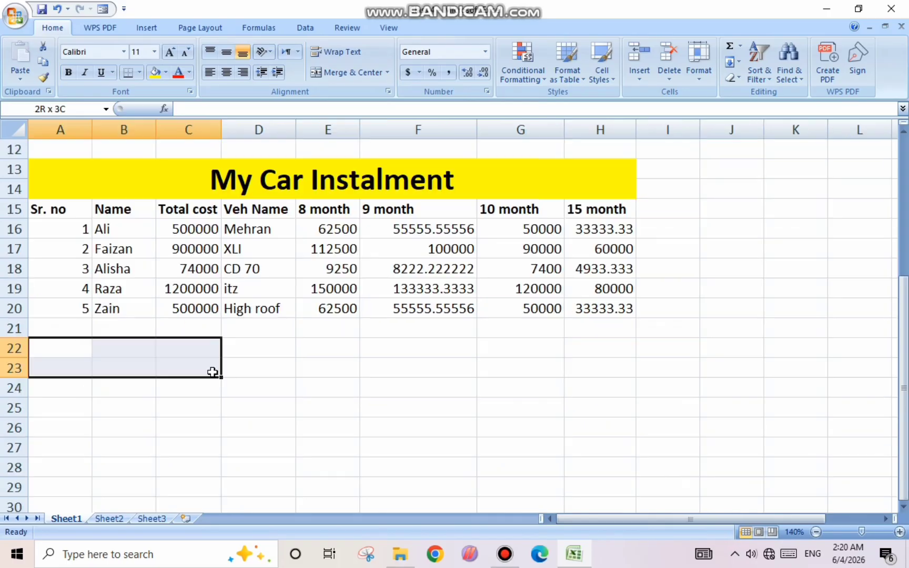
{"action": "left_click", "coordinate": [153, 358]}
{"action": "left_click_drag", "start_coordinate": [153, 357], "coordinate": [268, 371]}
{"action": "left_click", "coordinate": [350, 72]}
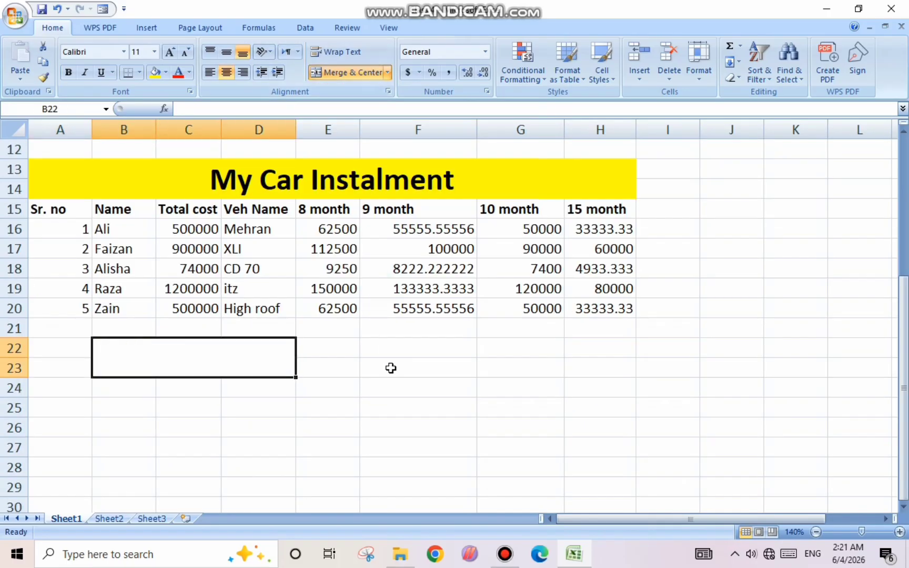
{"action": "left_click_drag", "start_coordinate": [390, 349], "coordinate": [585, 365]}
{"action": "left_click", "coordinate": [350, 72]}
{"action": "left_click", "coordinate": [219, 362]}
{"action": "type", "text": "2000"}
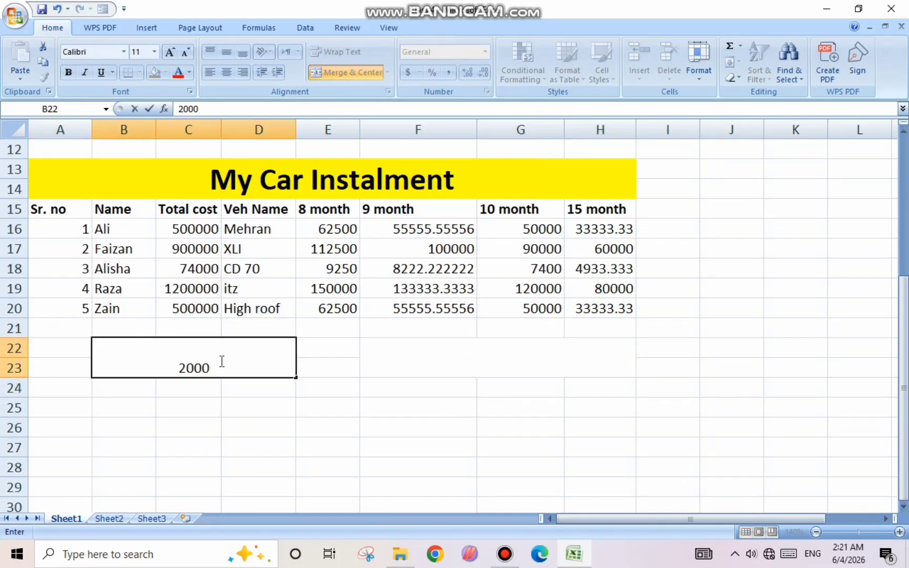
Reduce the second merged and centered box to F22:G23 and enter 2 in it.
{"action": "left_click", "coordinate": [391, 359]}
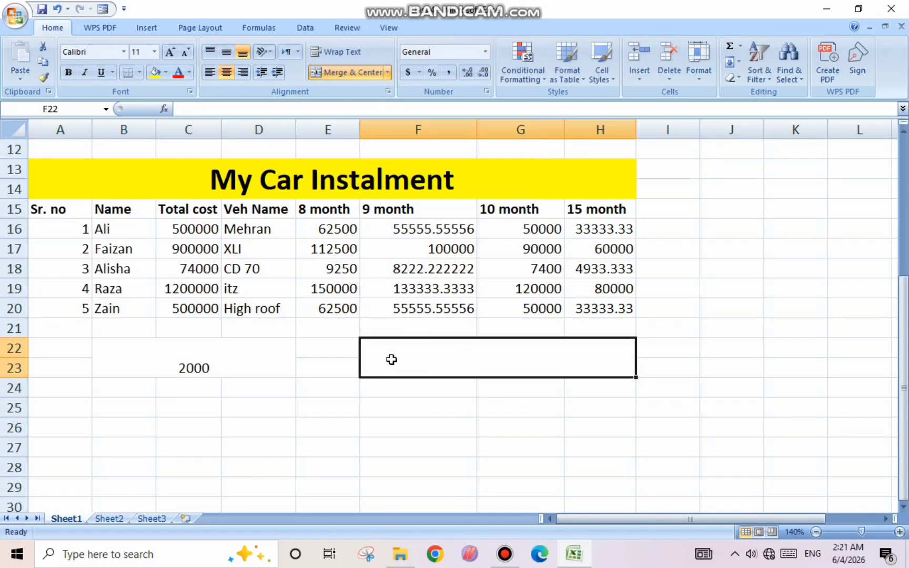
{"action": "left_click", "coordinate": [357, 72]}
{"action": "left_click_drag", "start_coordinate": [408, 349], "coordinate": [508, 365]}
{"action": "left_click", "coordinate": [353, 72]}
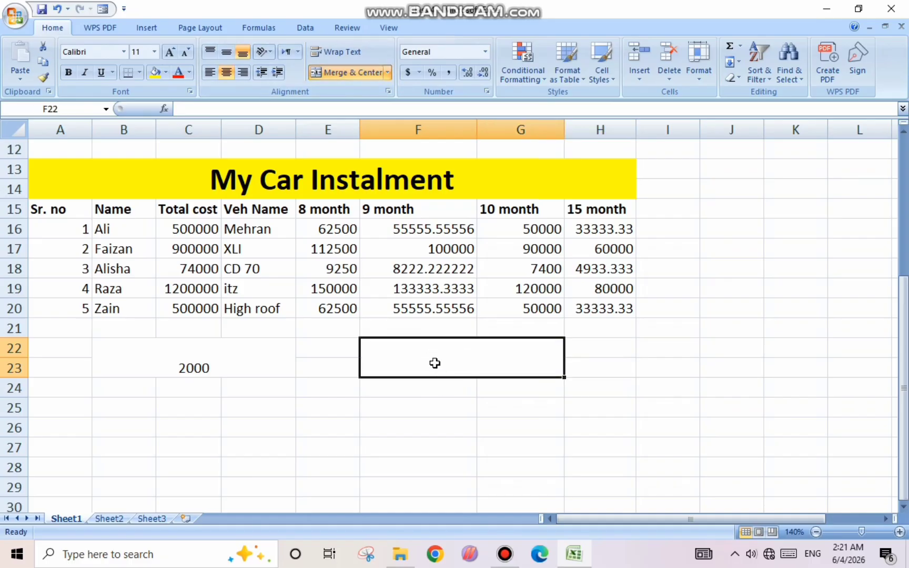
{"action": "type", "text": "2"}
Merge and center D25:E26 as the result box, and add borders around the three merged boxes.
{"action": "left_click_drag", "start_coordinate": [261, 408], "coordinate": [316, 434]}
{"action": "left_click", "coordinate": [353, 72]}
{"action": "left_click", "coordinate": [289, 408]}
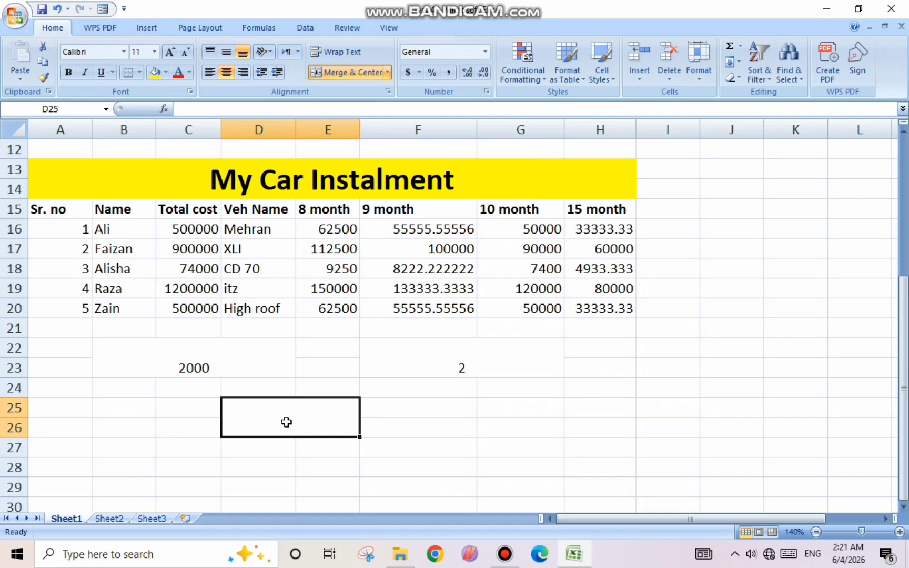
{"action": "left_click", "coordinate": [227, 362]}
{"action": "left_click", "coordinate": [139, 73]}
{"action": "left_click", "coordinate": [163, 208]}
Calculate the division in the merged D25 box with the formula =B22/F22.
{"action": "left_click", "coordinate": [288, 416]}
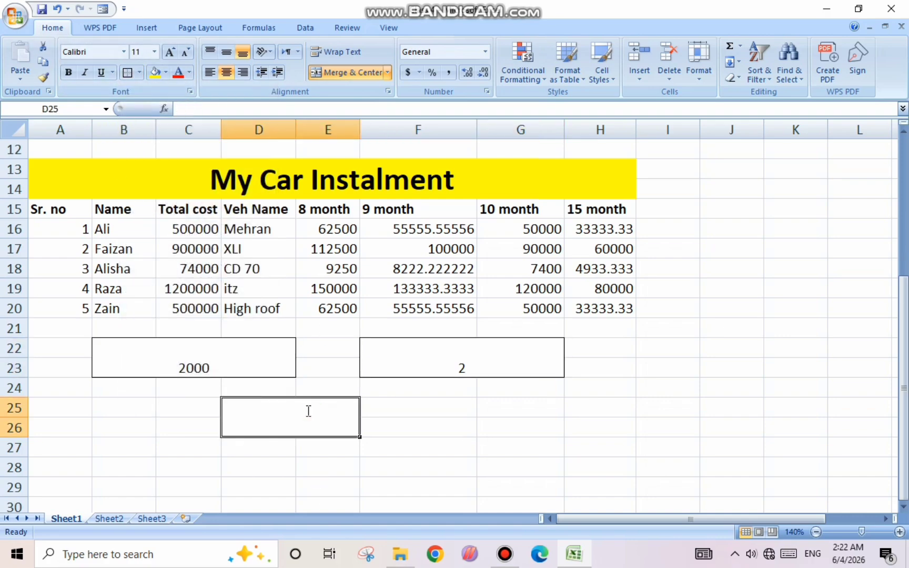
{"action": "type", "text": "="}
{"action": "left_click", "coordinate": [255, 368]}
{"action": "type", "text": "/"}
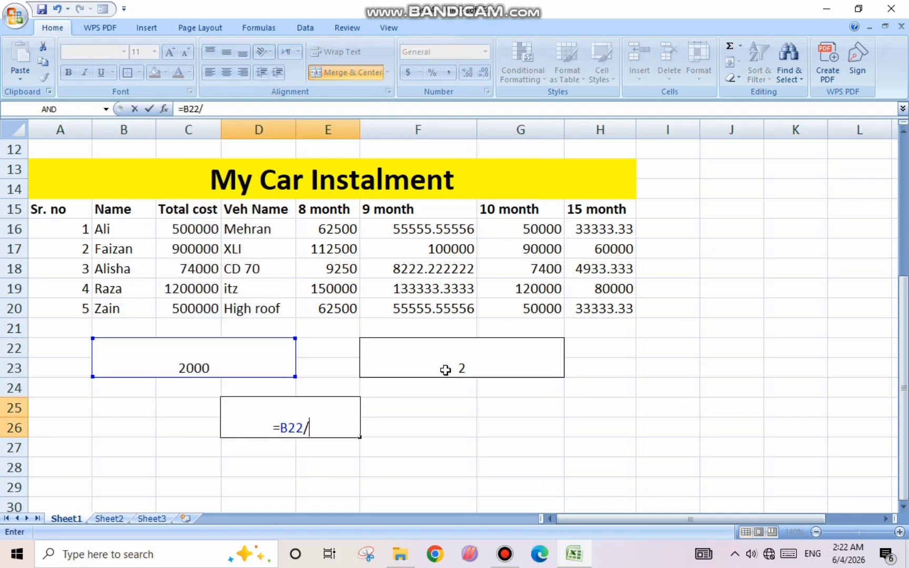
{"action": "left_click", "coordinate": [455, 363]}
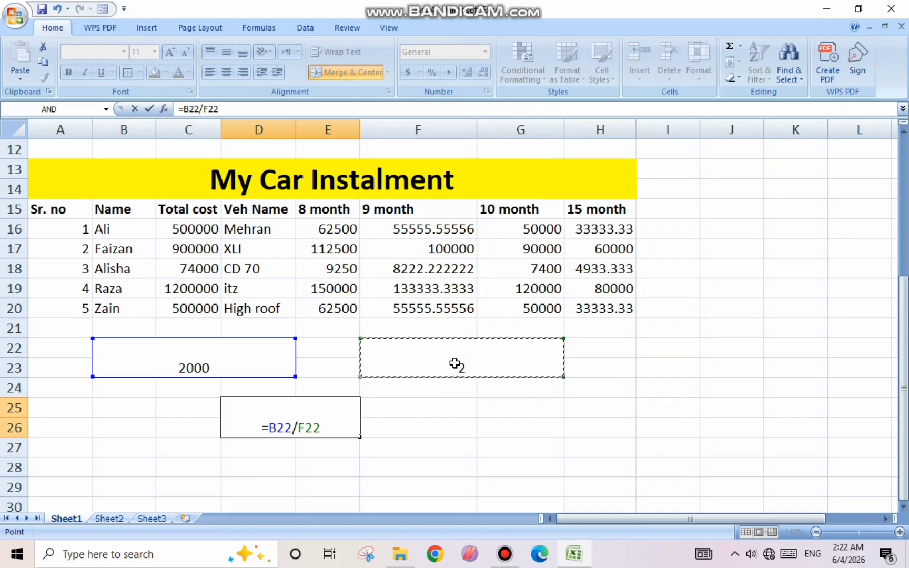
{"action": "key", "text": "Return"}
Fill the D25 result box with yellow, the B22 box with orange and the F22 box with light green.
{"action": "left_click", "coordinate": [308, 419]}
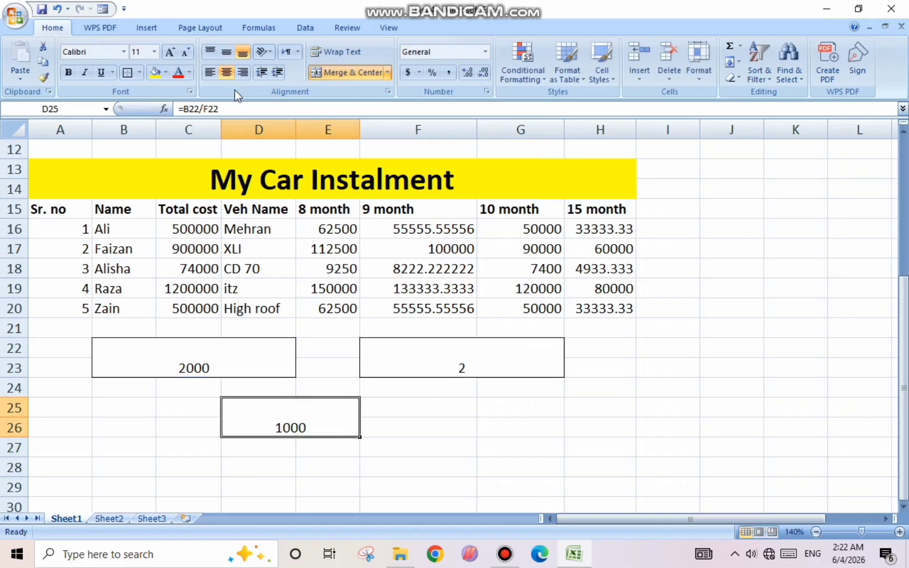
{"action": "left_click", "coordinate": [155, 73]}
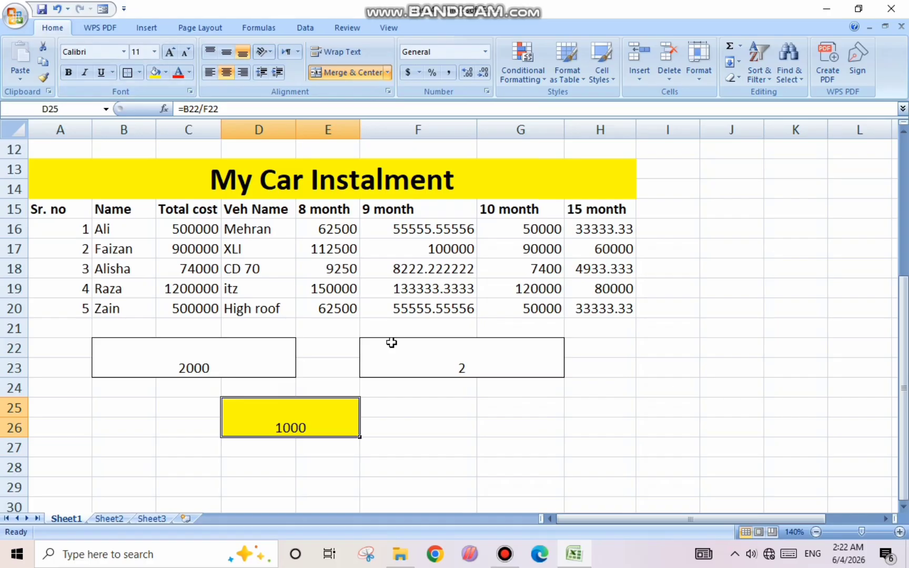
{"action": "left_click", "coordinate": [157, 345]}
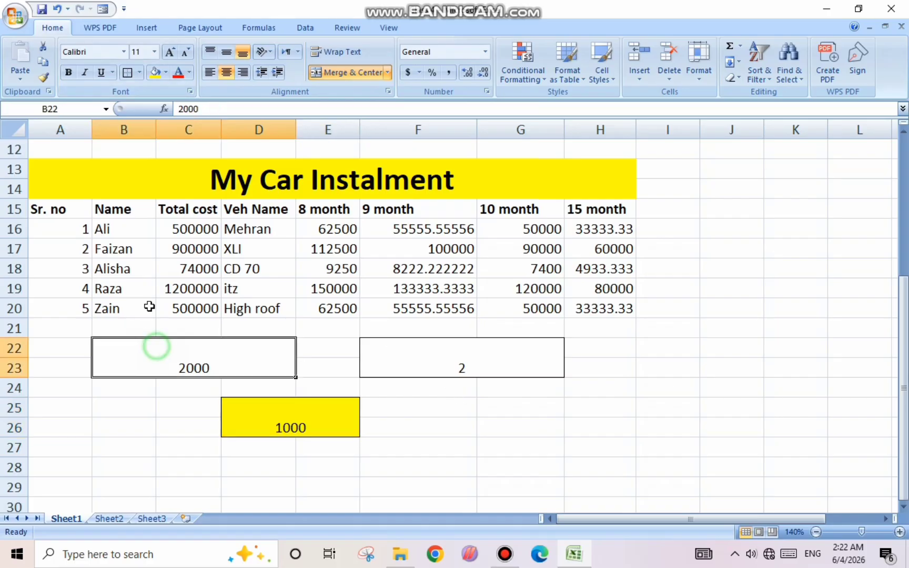
{"action": "left_click", "coordinate": [167, 72]}
{"action": "left_click", "coordinate": [179, 179]}
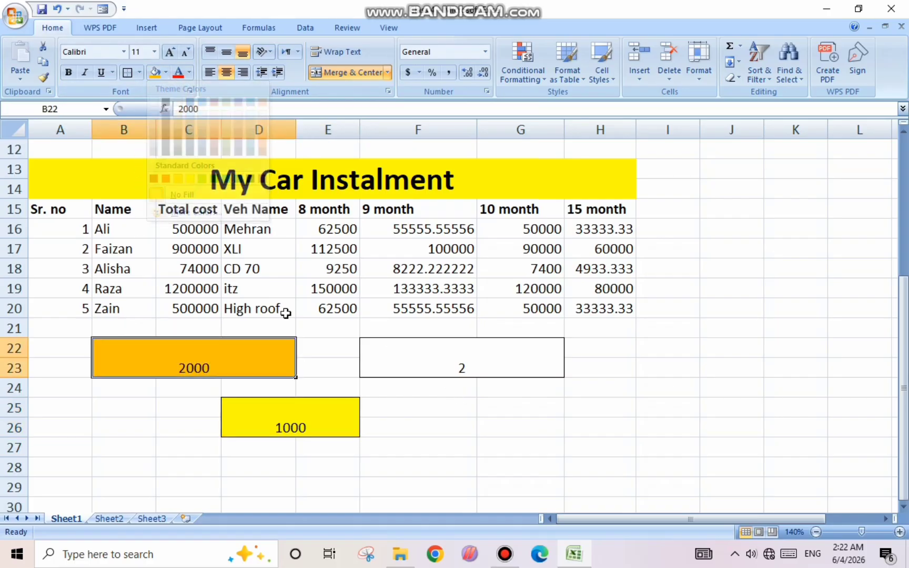
{"action": "left_click", "coordinate": [479, 357]}
{"action": "left_click", "coordinate": [163, 75]}
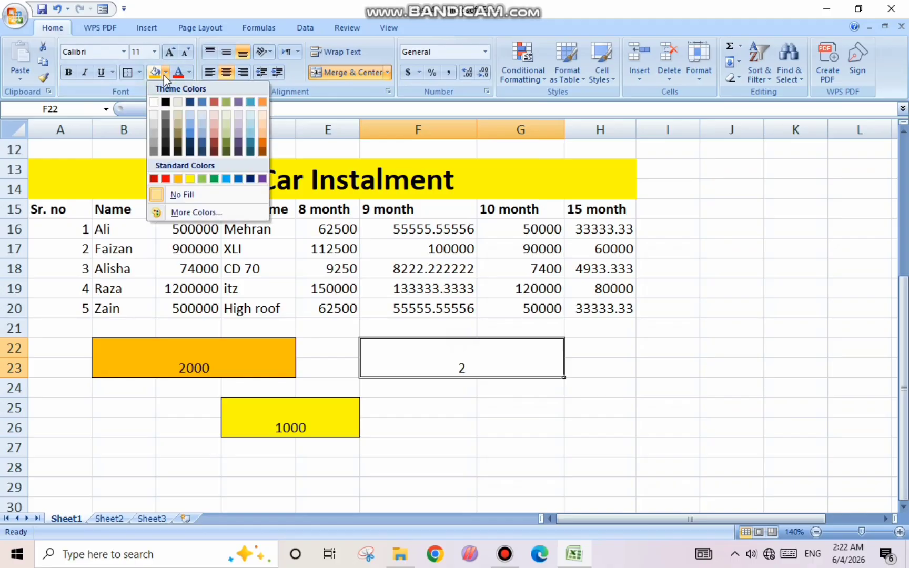
{"action": "left_click", "coordinate": [202, 180]}
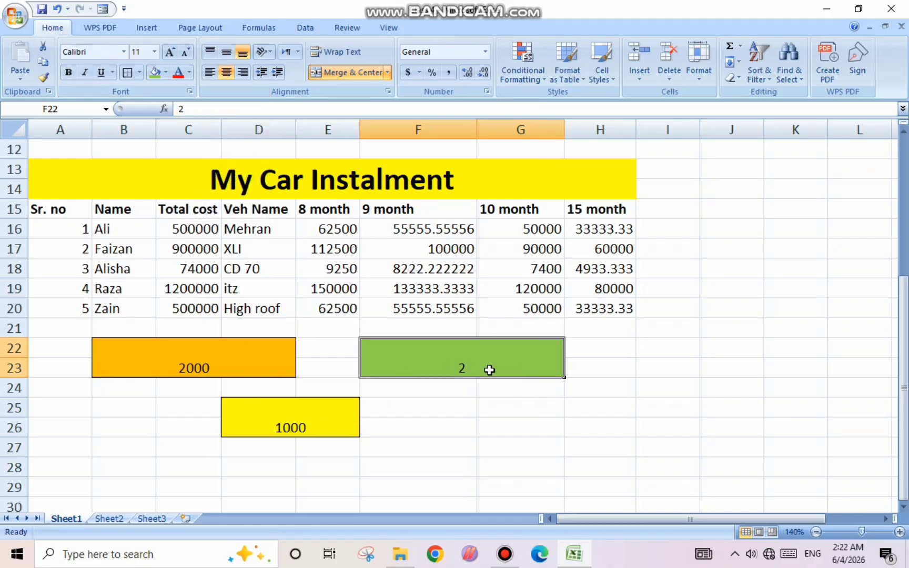
Vertically middle-align the contents of the three colored boxes in B22:G26.
{"action": "left_click", "coordinate": [208, 355]}
{"action": "left_click_drag", "start_coordinate": [208, 356], "coordinate": [397, 411]}
{"action": "left_click", "coordinate": [230, 58]}
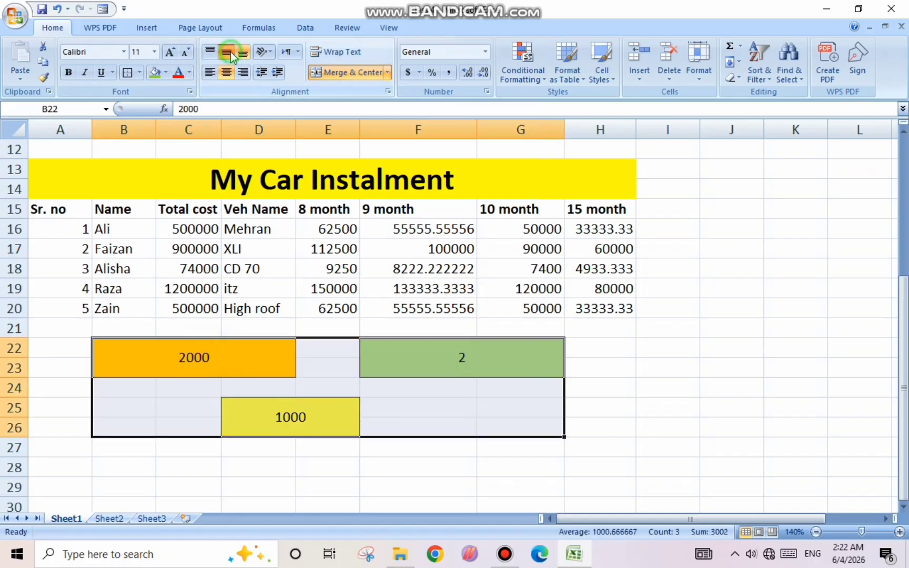
Replace the divisor in the green F22 box with 4 and check how the result in D25 recalculates.
{"action": "left_click", "coordinate": [493, 357]}
{"action": "key", "text": "BackSpace"}
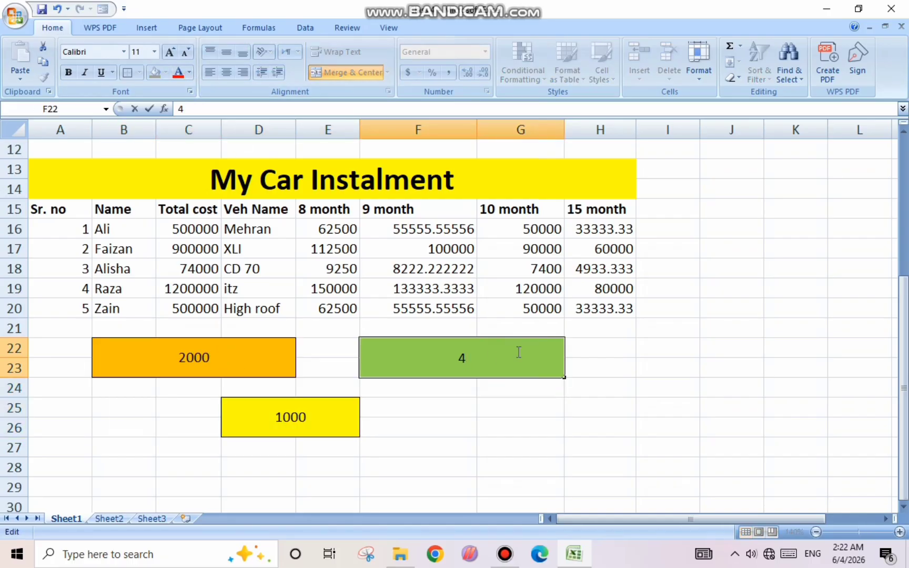
{"action": "left_click", "coordinate": [491, 400]}
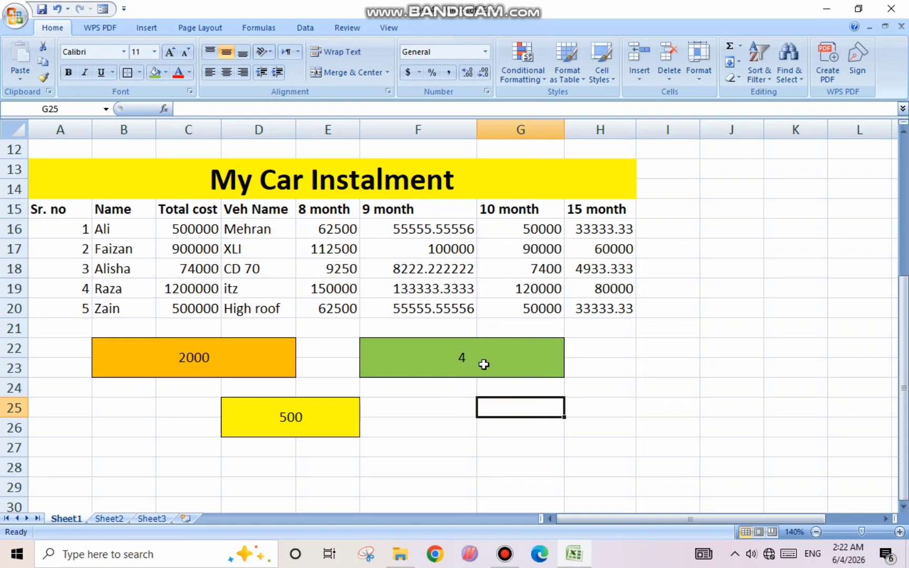
{"action": "left_click", "coordinate": [492, 357]}
{"action": "key", "text": "BackSpace"}
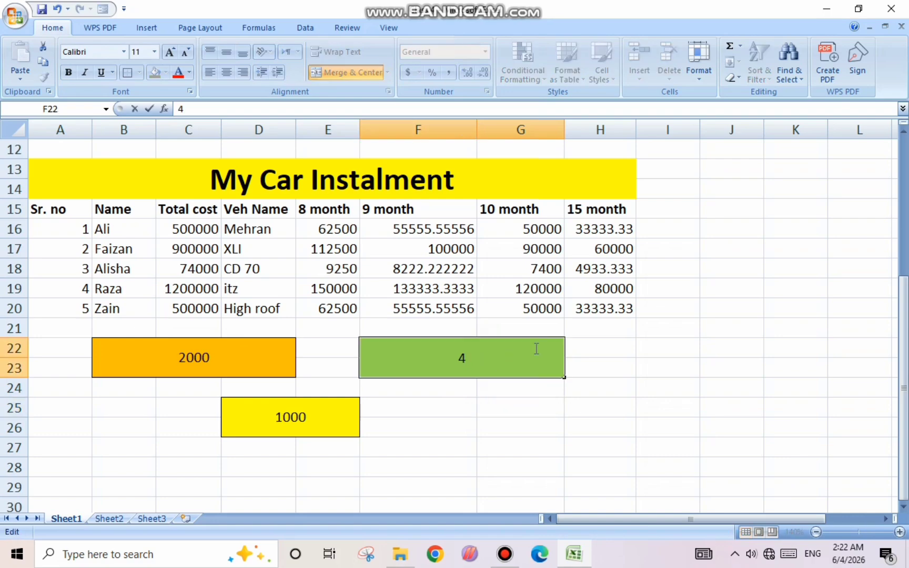
{"action": "type", "text": "4"}
{"action": "left_click", "coordinate": [493, 398]}
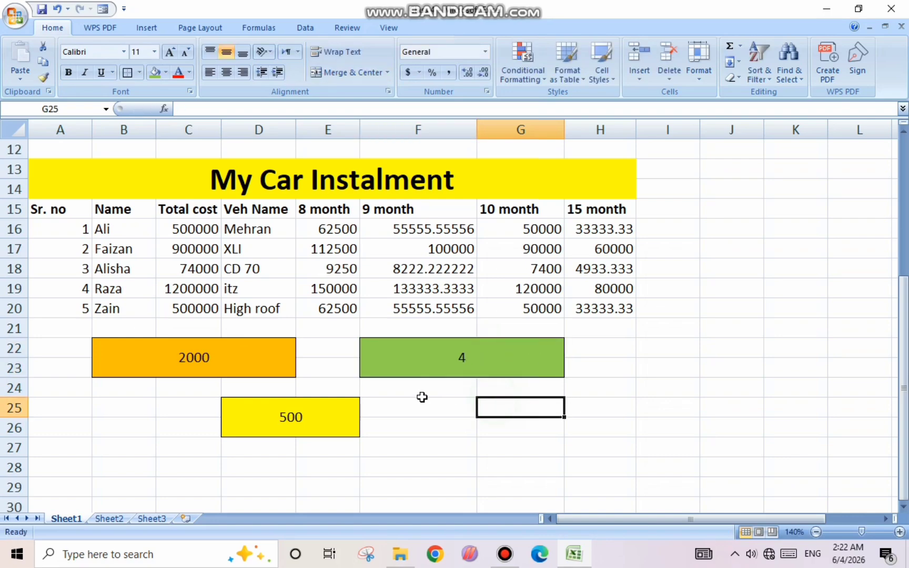
{"action": "left_click", "coordinate": [493, 356]}
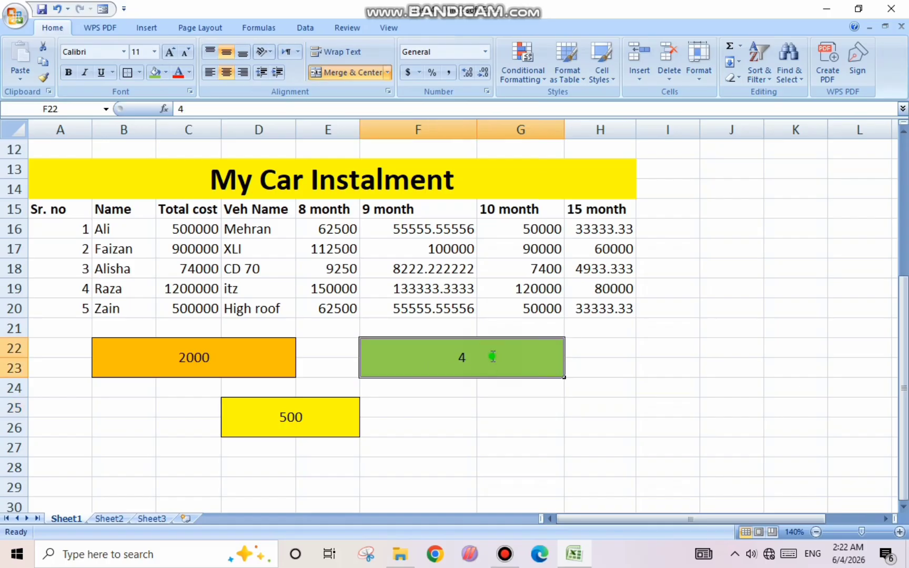
Change the divisor in the green F22 box to 20.
{"action": "double_click", "coordinate": [493, 357]}
{"action": "type", "text": "20"}
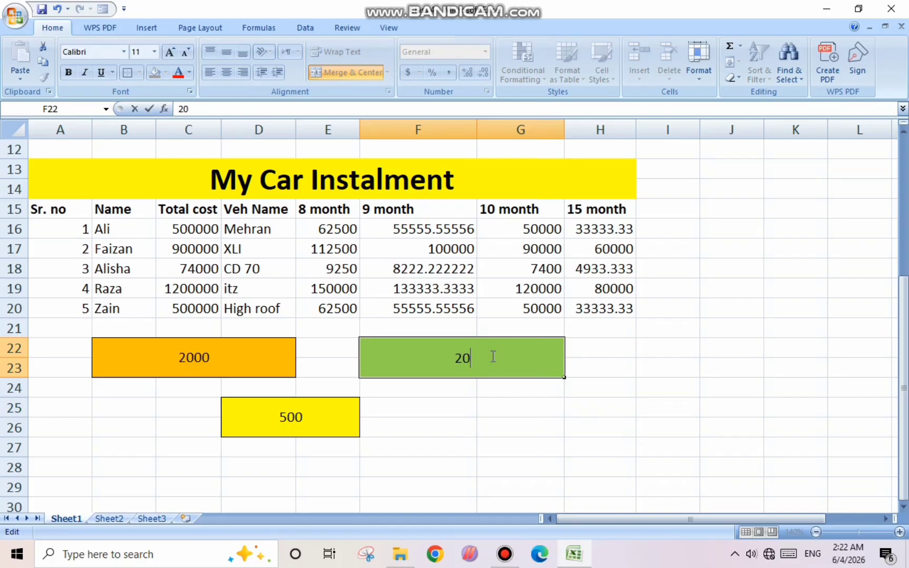
{"action": "left_click", "coordinate": [427, 425]}
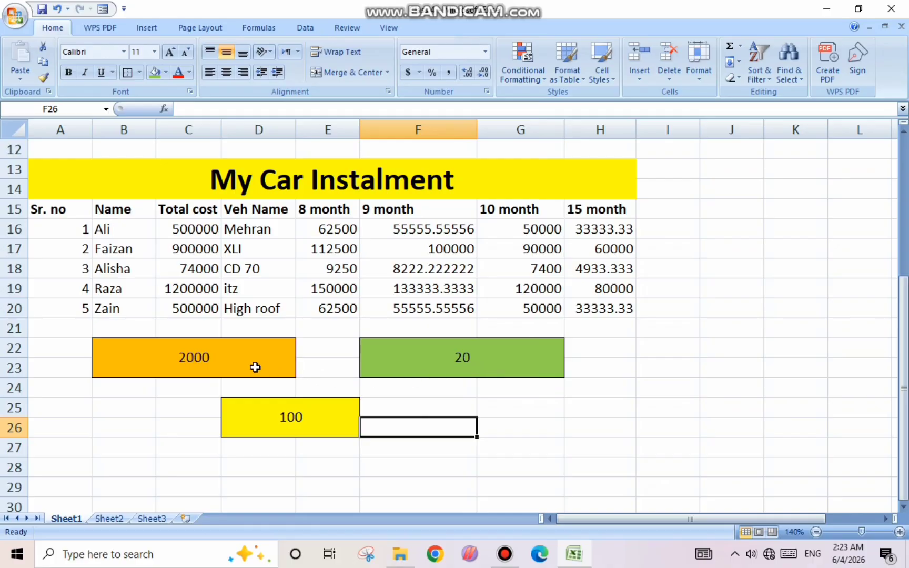
Change the dividend in the orange B22 box to 100.
{"action": "double_click", "coordinate": [239, 358]}
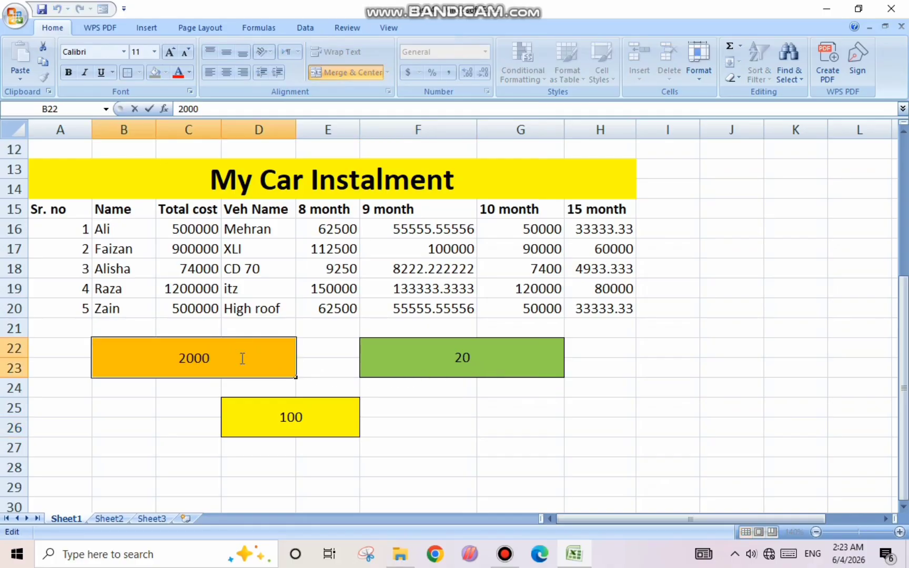
{"action": "key", "text": "BackSpace"}
{"action": "key", "text": "BackSpace"}
{"action": "key", "text": "BackSpace"}
{"action": "type", "text": "100"}
{"action": "left_click", "coordinate": [487, 461]}
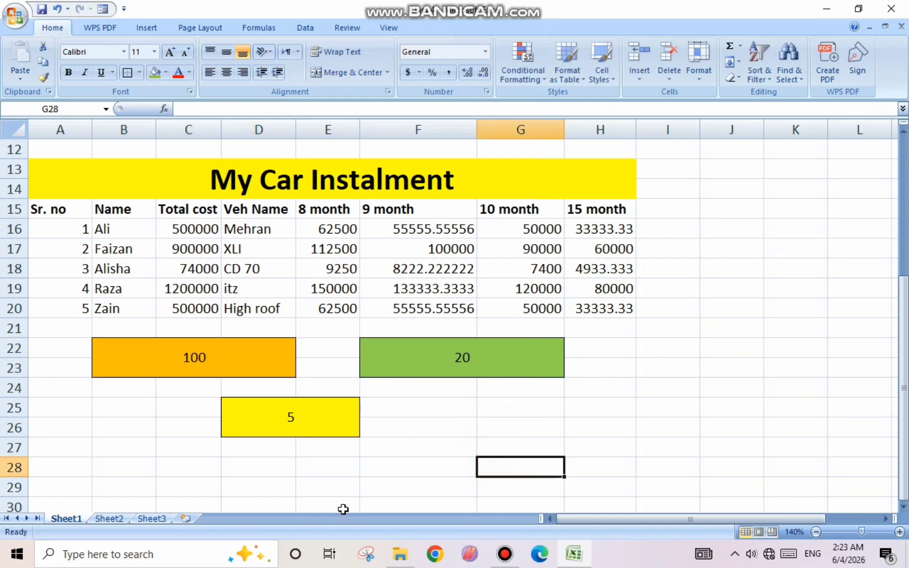
Enlarge the font of the three colored boxes in B22:G26 to size 14.
{"action": "left_click", "coordinate": [189, 356]}
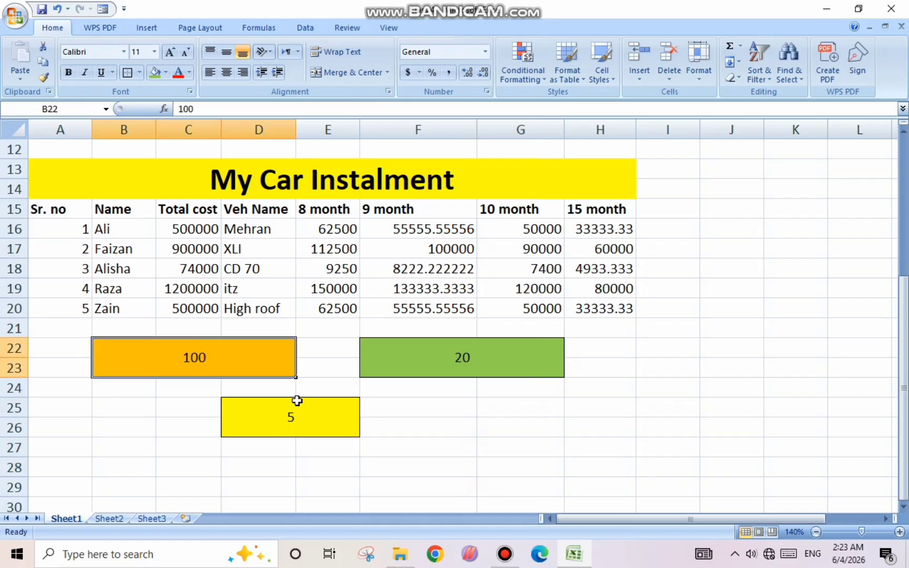
{"action": "left_click_drag", "start_coordinate": [298, 401], "coordinate": [376, 414]}
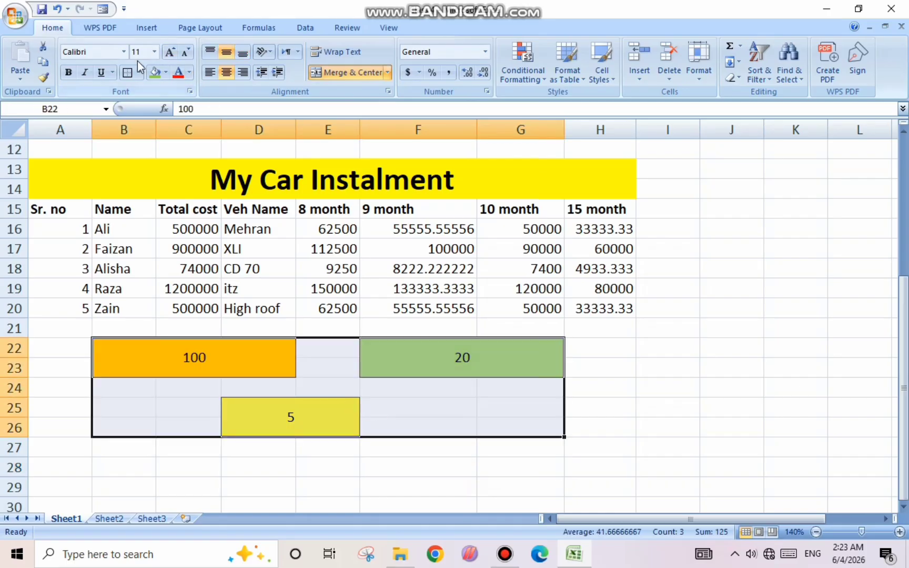
{"action": "left_click", "coordinate": [170, 53]}
{"action": "left_click", "coordinate": [169, 53]}
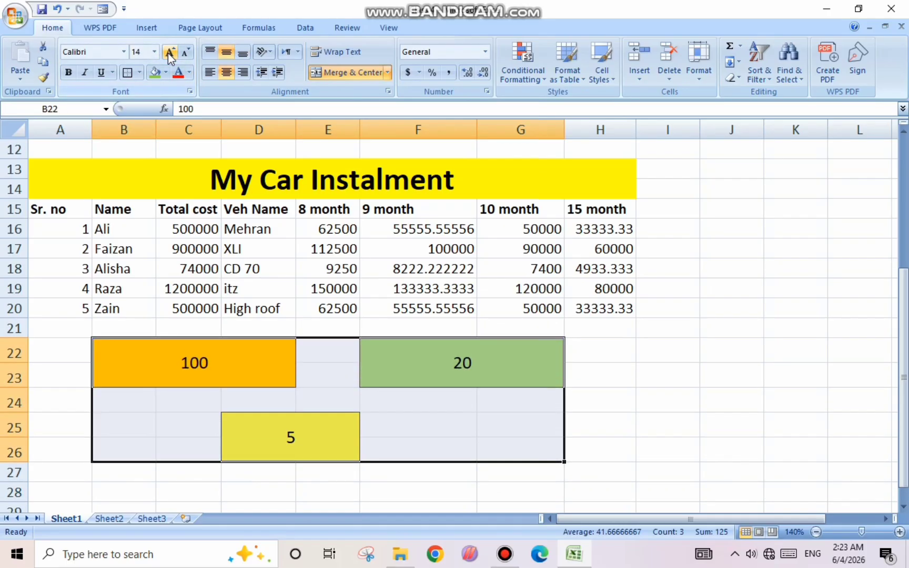
{"action": "left_click", "coordinate": [653, 470]}
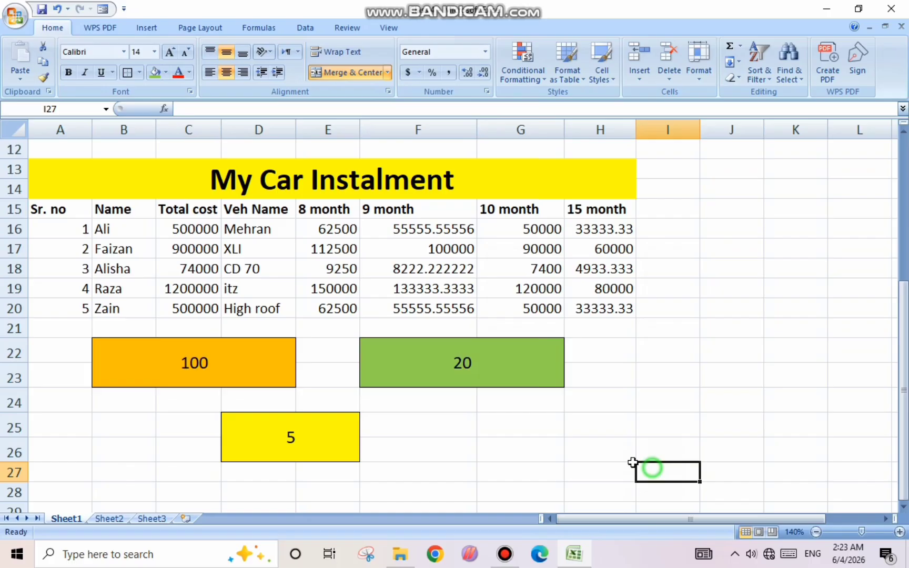
Clear the contents of the orange B22, green F22 and yellow D25 boxes.
{"action": "left_click", "coordinate": [241, 377]}
{"action": "key", "text": "BackSpace"}
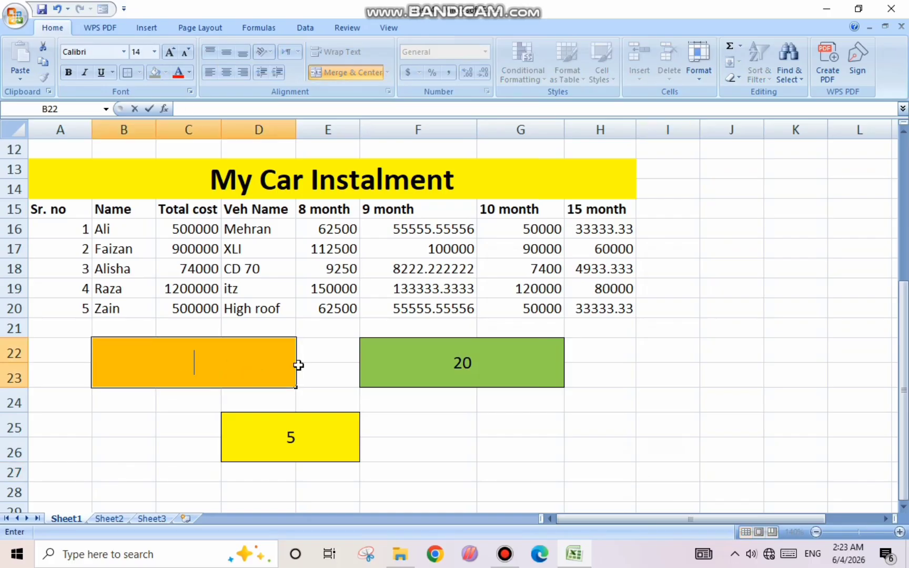
{"action": "left_click", "coordinate": [518, 365]}
{"action": "key", "text": "BackSpace"}
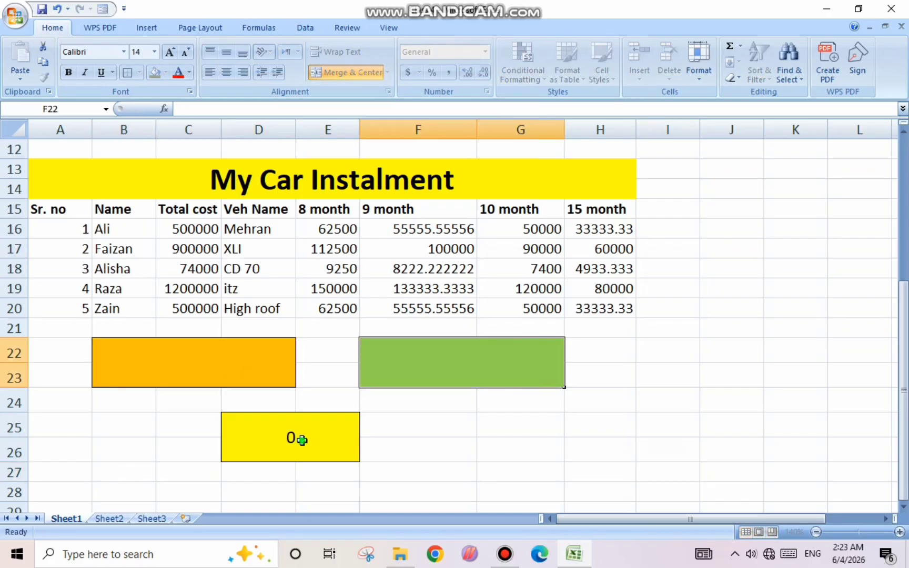
{"action": "left_click", "coordinate": [298, 439]}
{"action": "key", "text": "BackSpace"}
Enter 1000 as the dividend in the orange B22 box and 2 as the divisor in the green F22 box.
{"action": "left_click", "coordinate": [210, 367]}
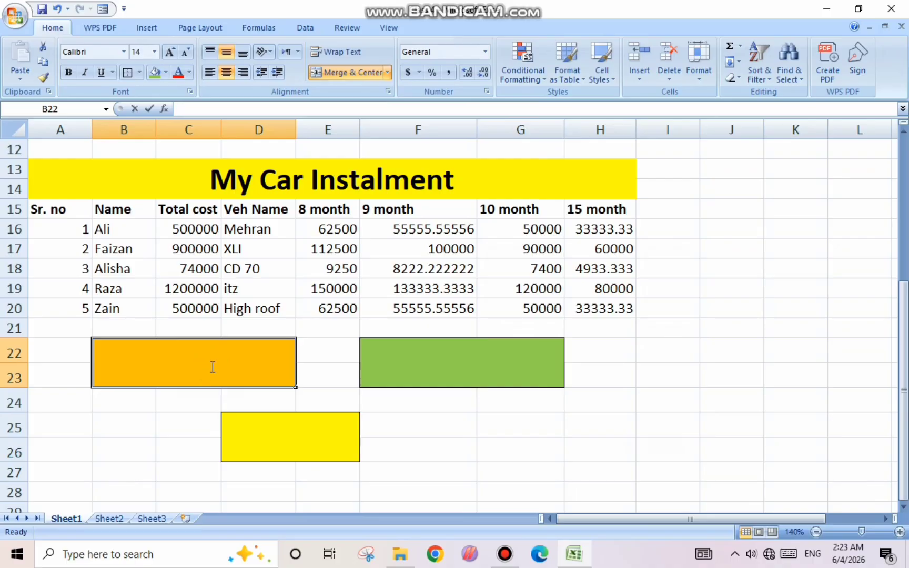
{"action": "type", "text": "1000"}
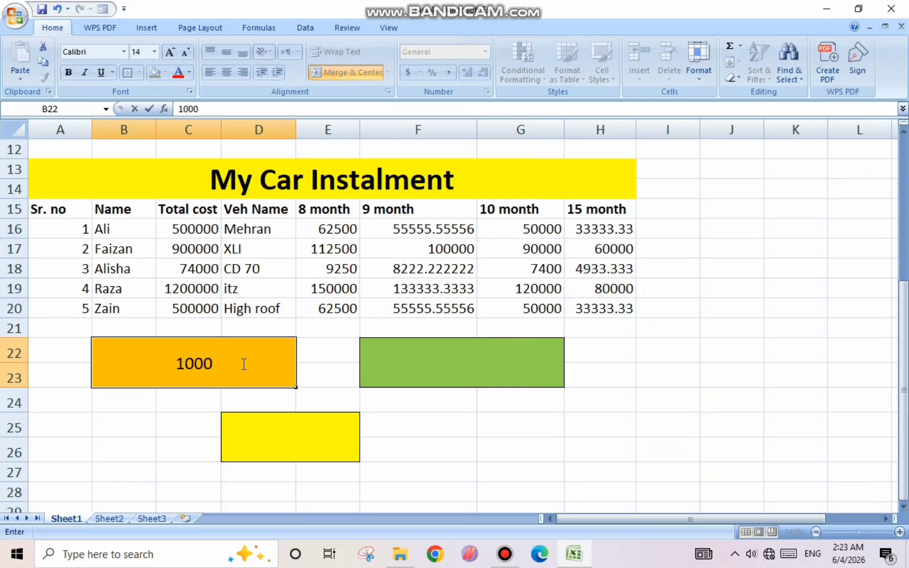
{"action": "left_click", "coordinate": [383, 365]}
{"action": "type", "text": "2"}
Enter the formula =B22/F22 in the yellow result box merged across D25:F26 and apply borders to the box.
{"action": "left_click", "coordinate": [317, 429]}
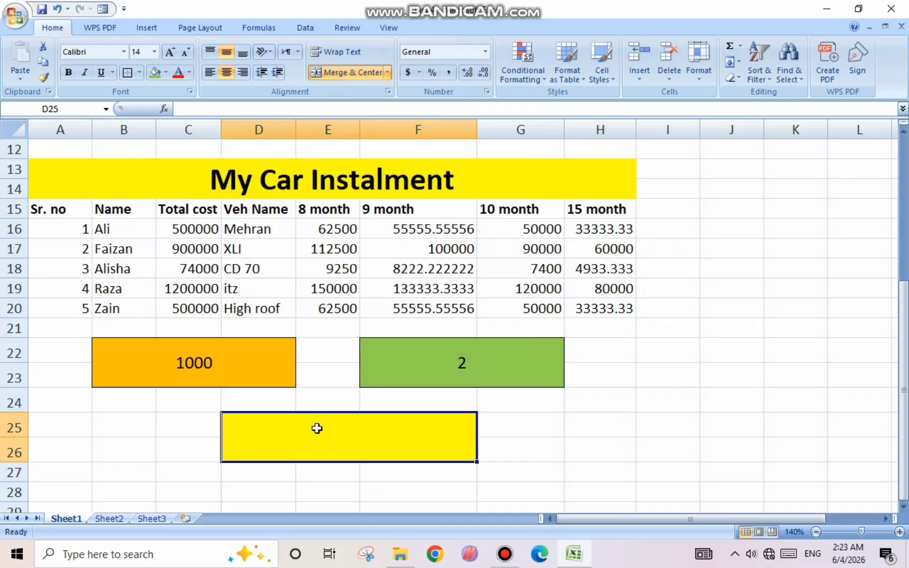
{"action": "type", "text": "="}
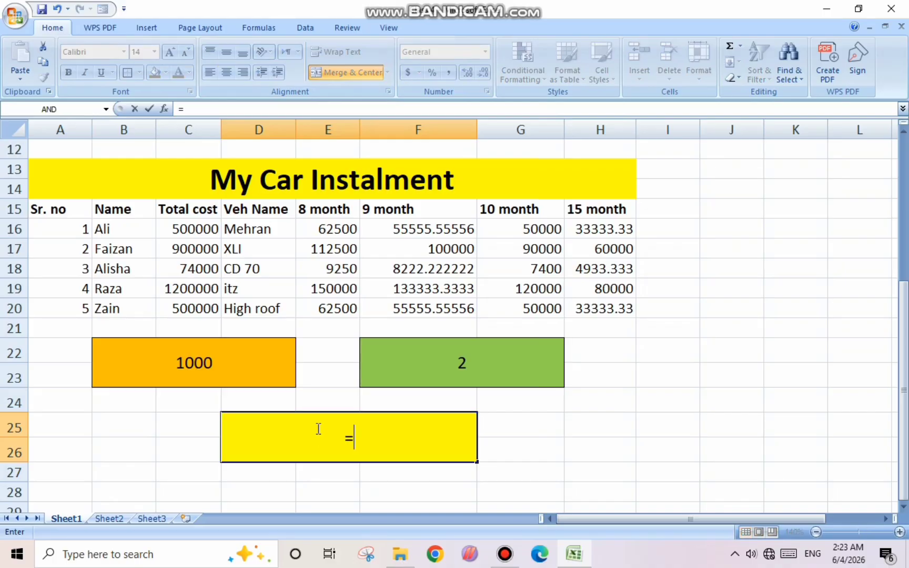
{"action": "left_click", "coordinate": [204, 361]}
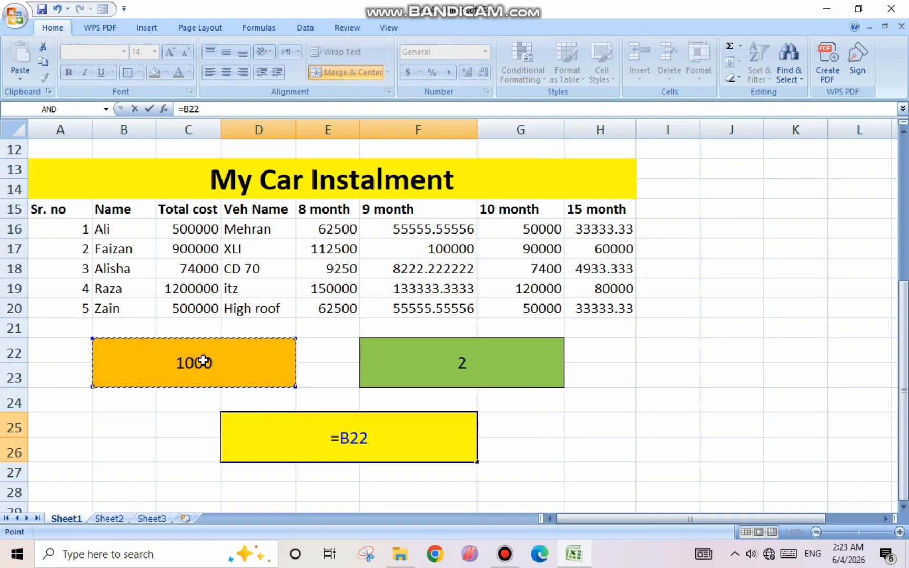
{"action": "type", "text": "/"}
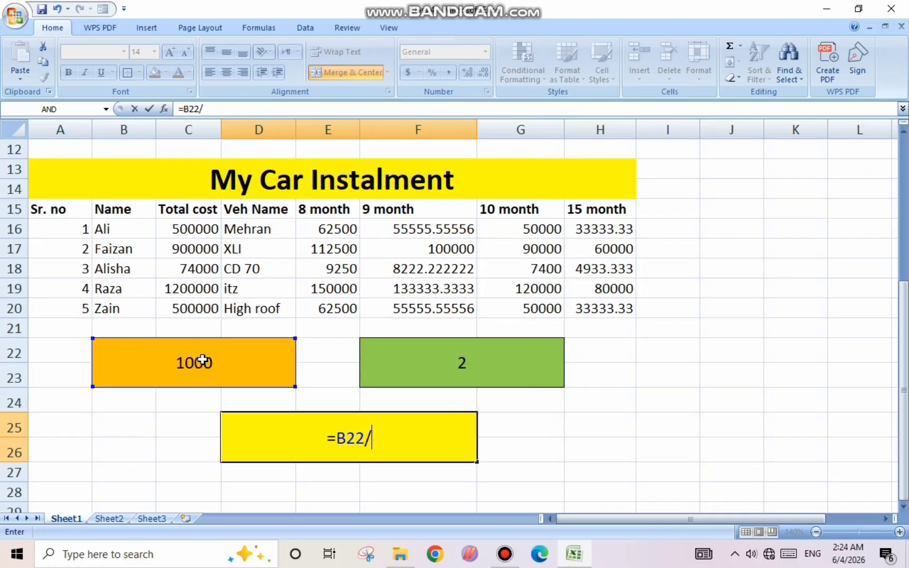
{"action": "left_click", "coordinate": [381, 358]}
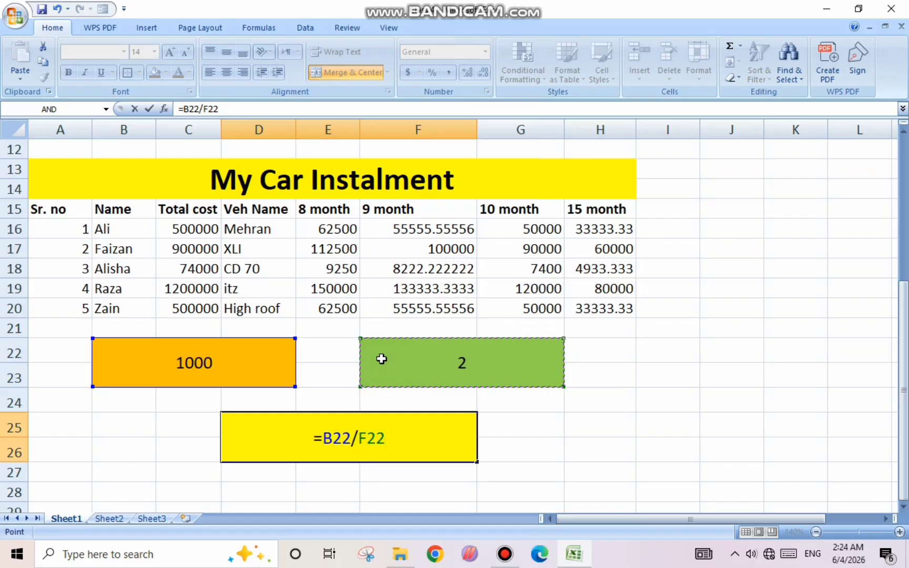
{"action": "key", "text": "Return"}
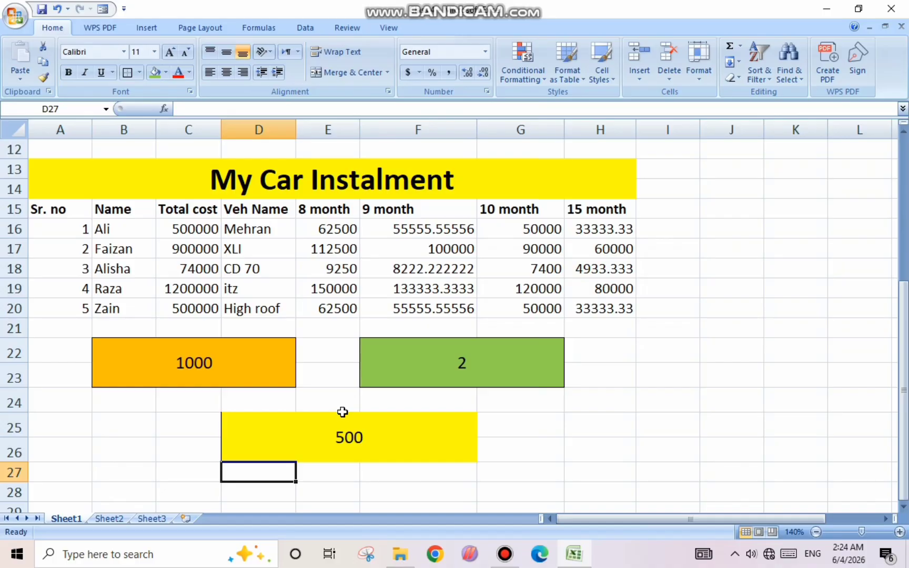
{"action": "left_click", "coordinate": [301, 437]}
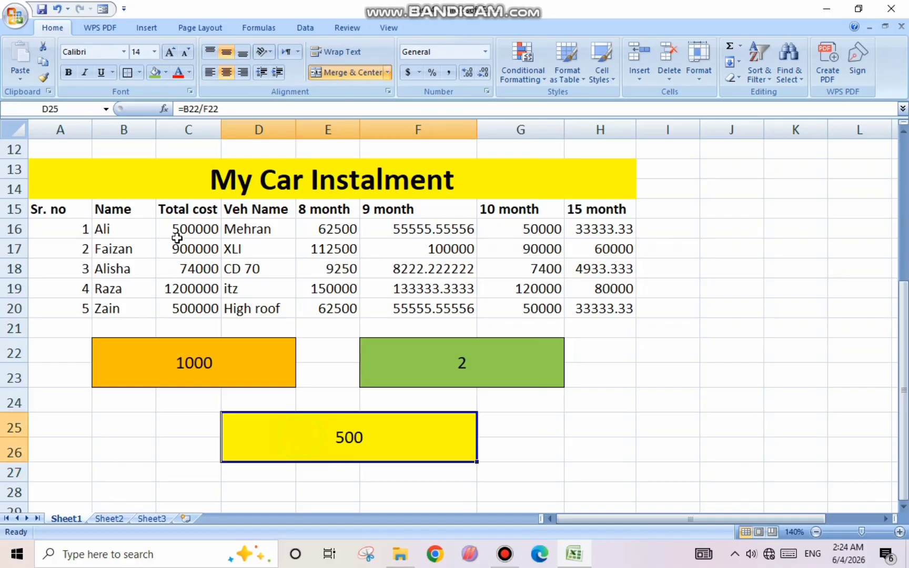
{"action": "left_click", "coordinate": [127, 72]}
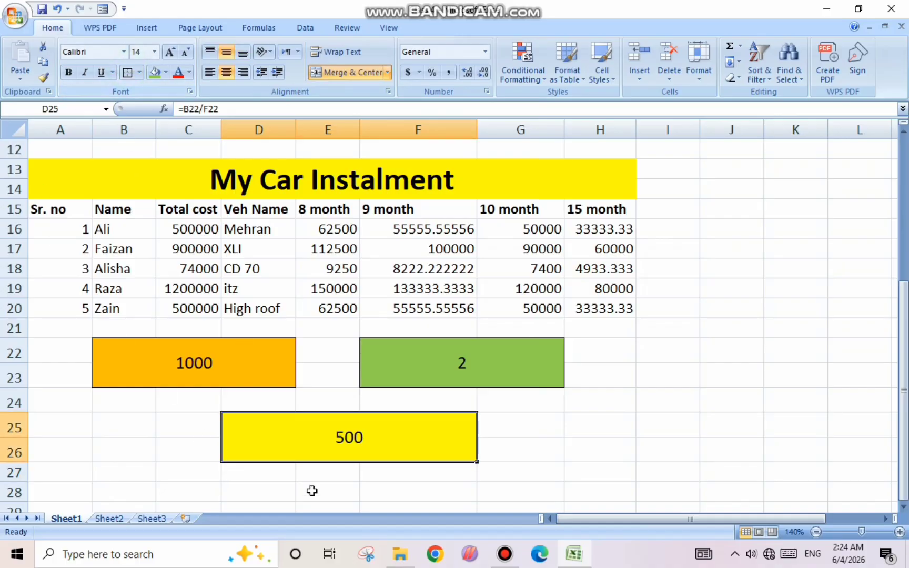
Replace the divisor in the green F22 box with 4 to recalculate the division.
{"action": "double_click", "coordinate": [478, 361]}
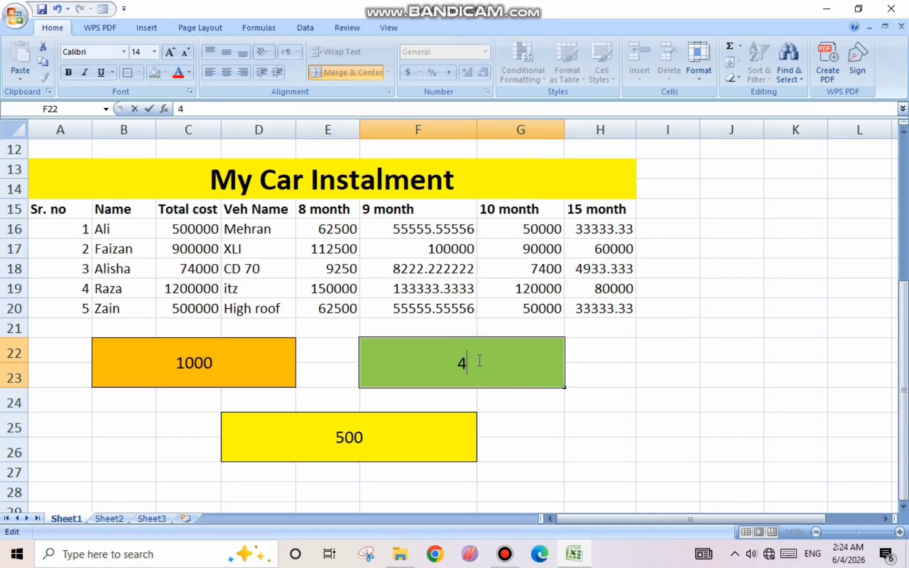
{"action": "type", "text": "4"}
{"action": "left_click", "coordinate": [447, 456]}
Set the divisor in the green F22 box to 10.
{"action": "left_click", "coordinate": [487, 364]}
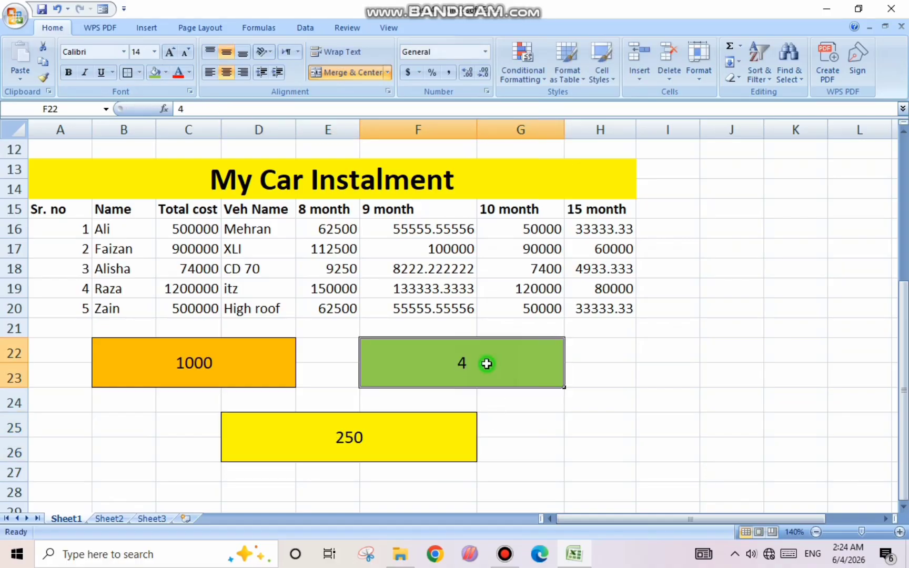
{"action": "double_click", "coordinate": [487, 363]}
{"action": "key", "text": "BackSpace"}
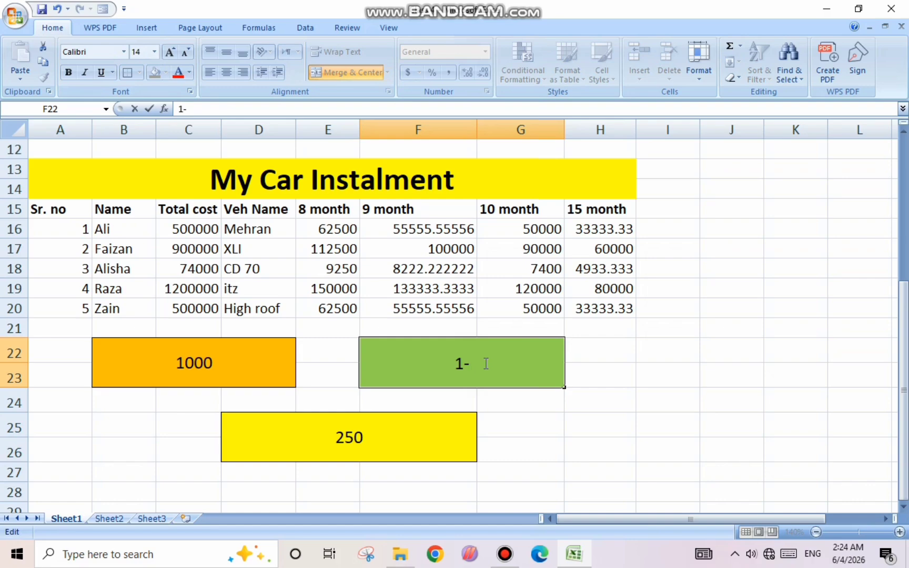
{"action": "type", "text": "10"}
{"action": "left_click", "coordinate": [500, 415]}
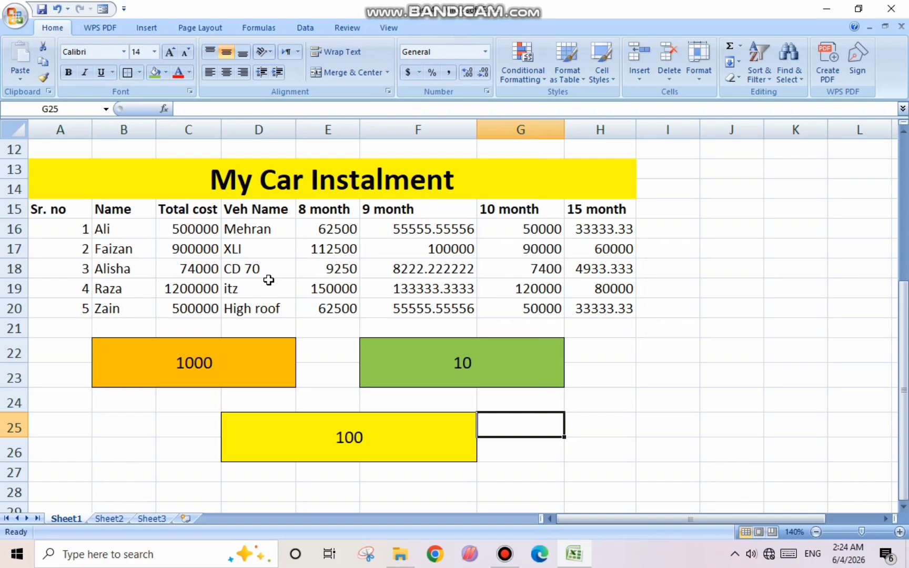
Correct the vehicle name in D19 of the car instalment table to vitz.
{"action": "double_click", "coordinate": [231, 290]}
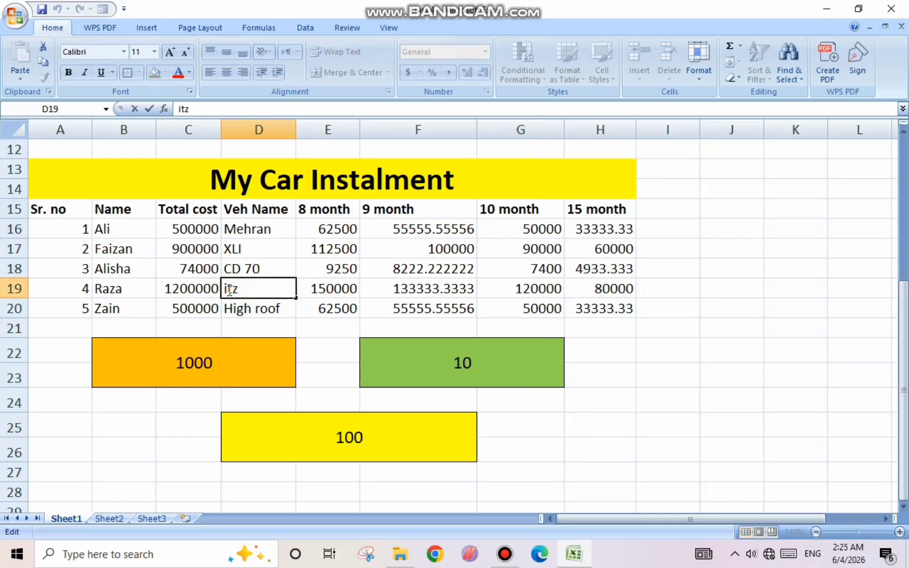
{"action": "type", "text": "v"}
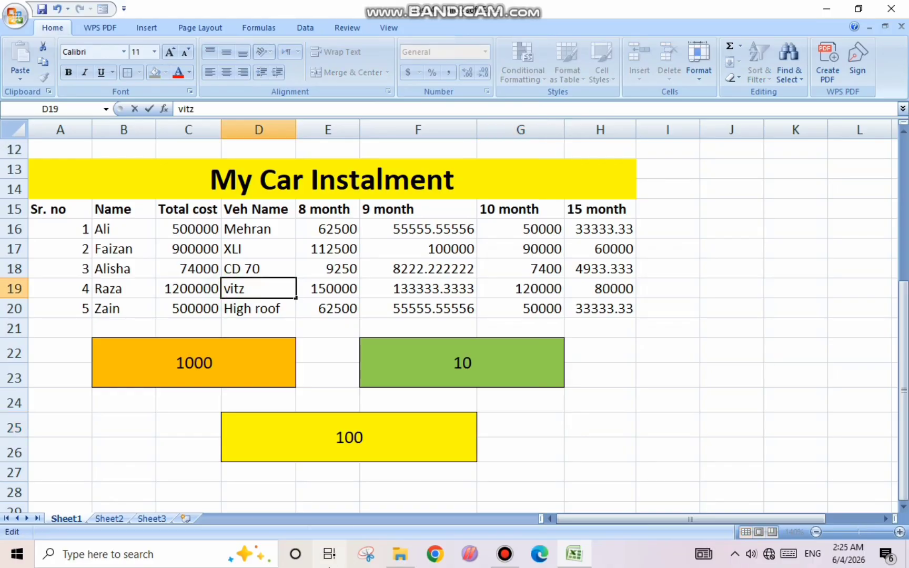
{"action": "left_click", "coordinate": [597, 454]}
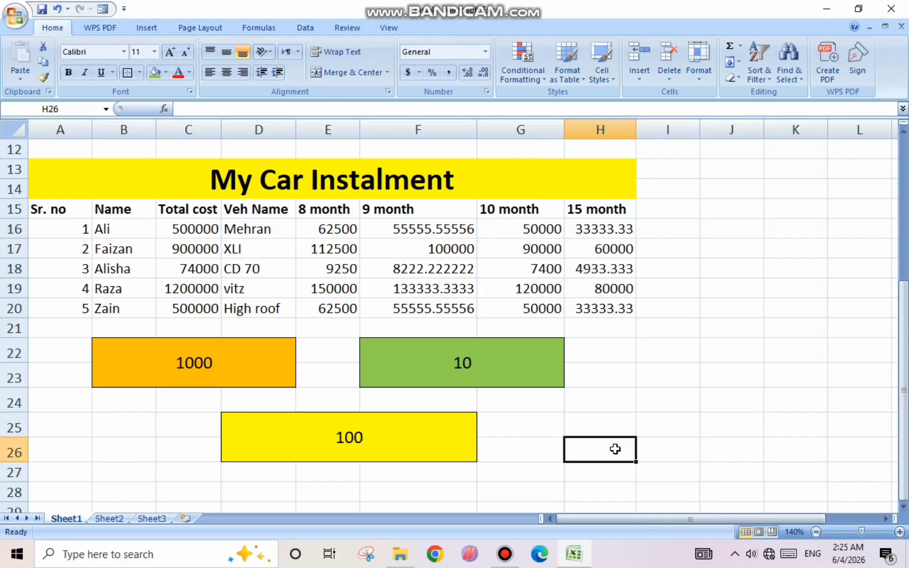
{"action": "left_click", "coordinate": [651, 427]}
Center the headers and data of the My Car Instalment table in A15:H20 horizontally.
{"action": "scroll", "coordinate": [648, 424], "scroll_direction": "up", "scroll_amount": 4}
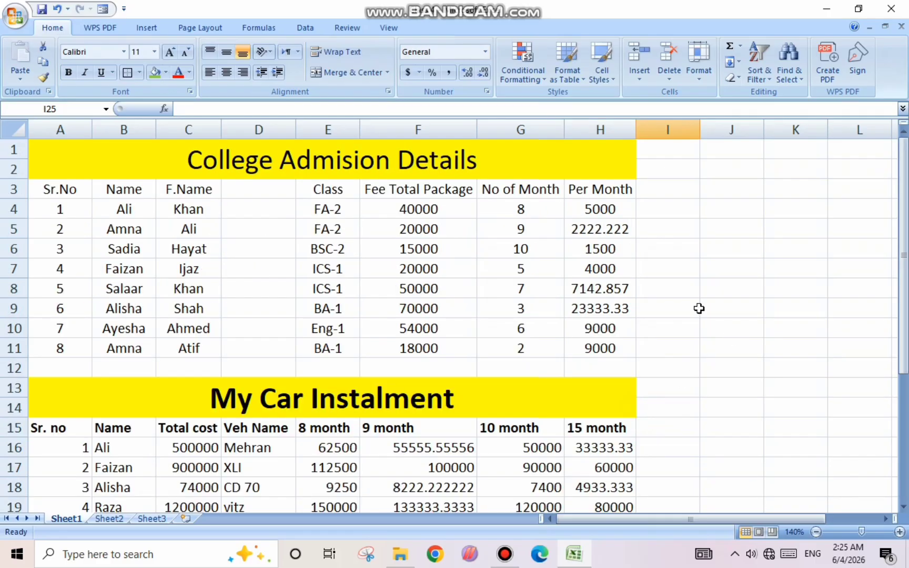
{"action": "scroll", "coordinate": [699, 308], "scroll_direction": "down", "scroll_amount": 20}
{"action": "scroll", "coordinate": [699, 309], "scroll_direction": "up", "scroll_amount": 20}
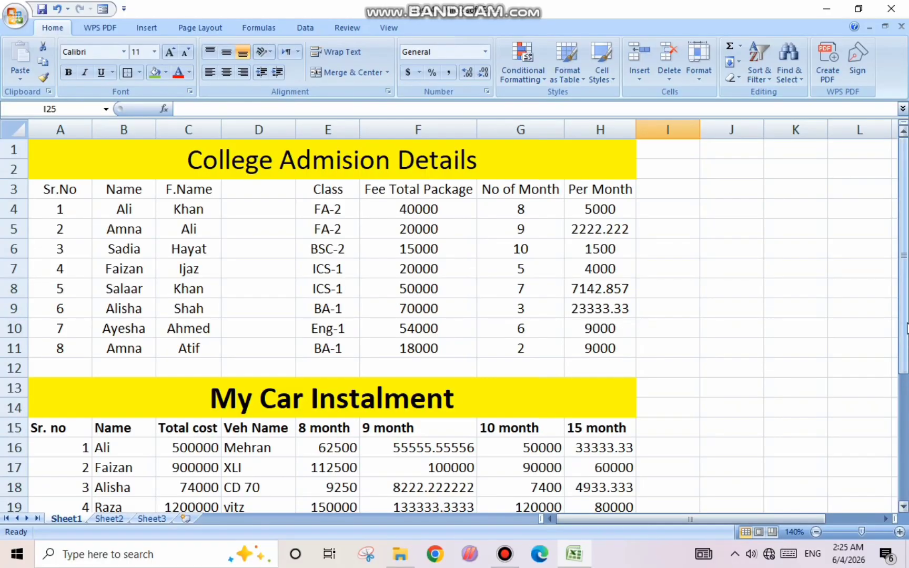
{"action": "left_click_drag", "start_coordinate": [905, 324], "coordinate": [906, 397]}
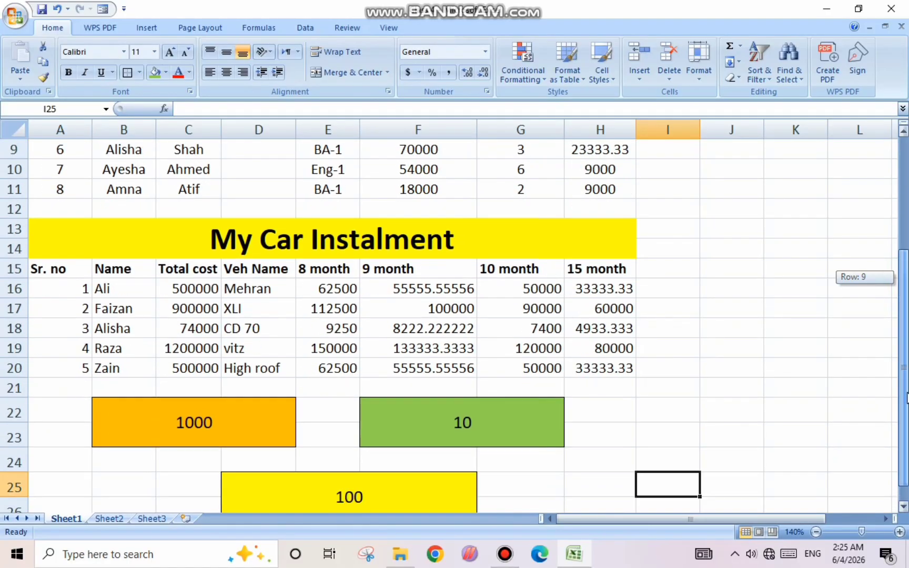
{"action": "left_click_drag", "start_coordinate": [49, 268], "coordinate": [604, 365]}
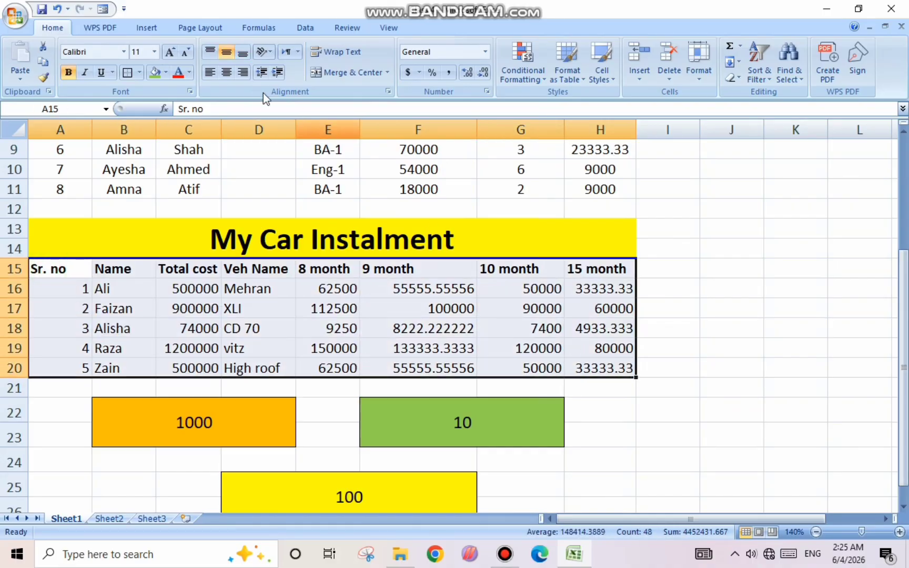
{"action": "left_click", "coordinate": [226, 74]}
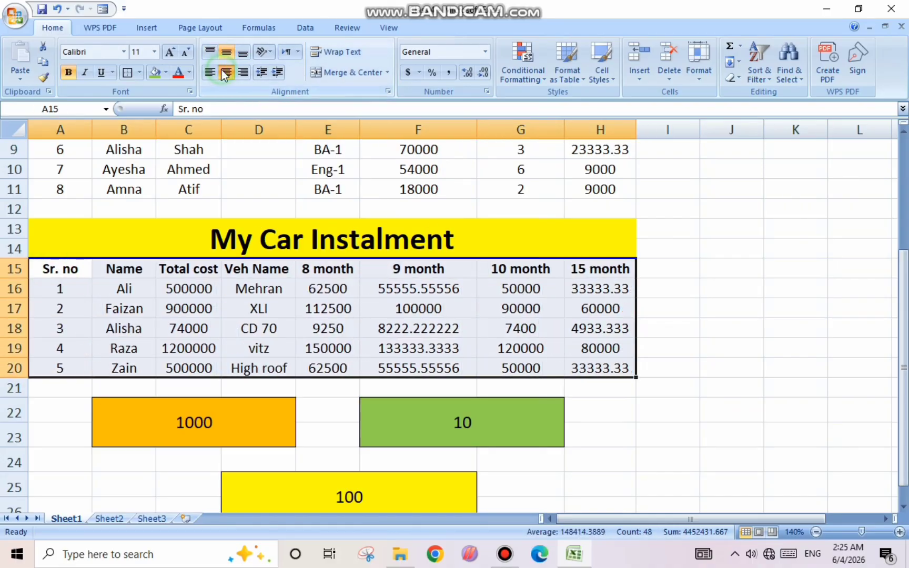
{"action": "left_click", "coordinate": [695, 310]}
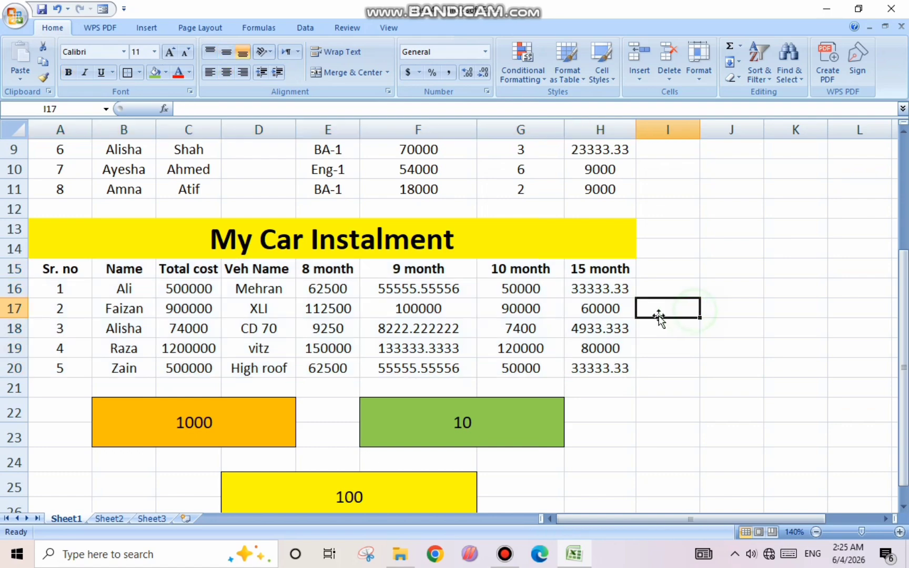
{"action": "scroll", "coordinate": [658, 318], "scroll_direction": "up", "scroll_amount": 3}
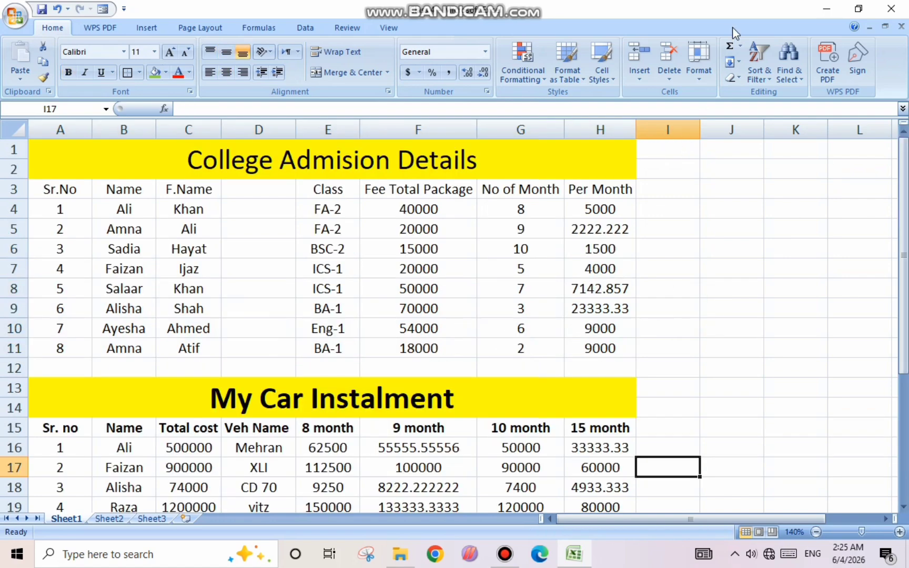
{"action": "mouse_move", "coordinate": [462, 2]}
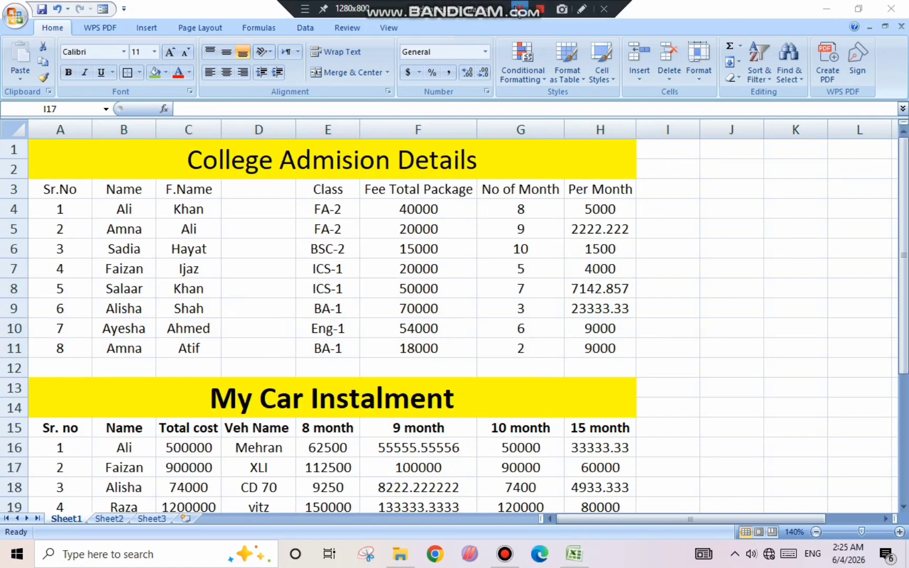